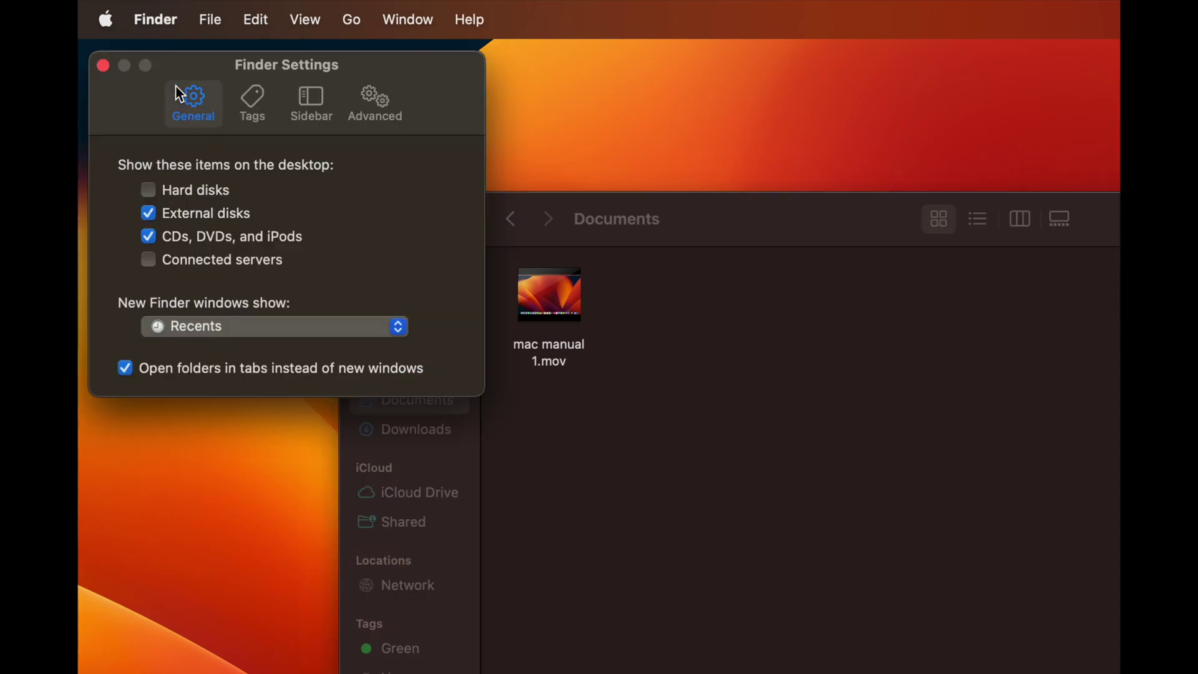
# Add Movies and the techdesign home folder to the items shown in the Finder sidebar, and close the settings
pyautogui.click(269, 108)
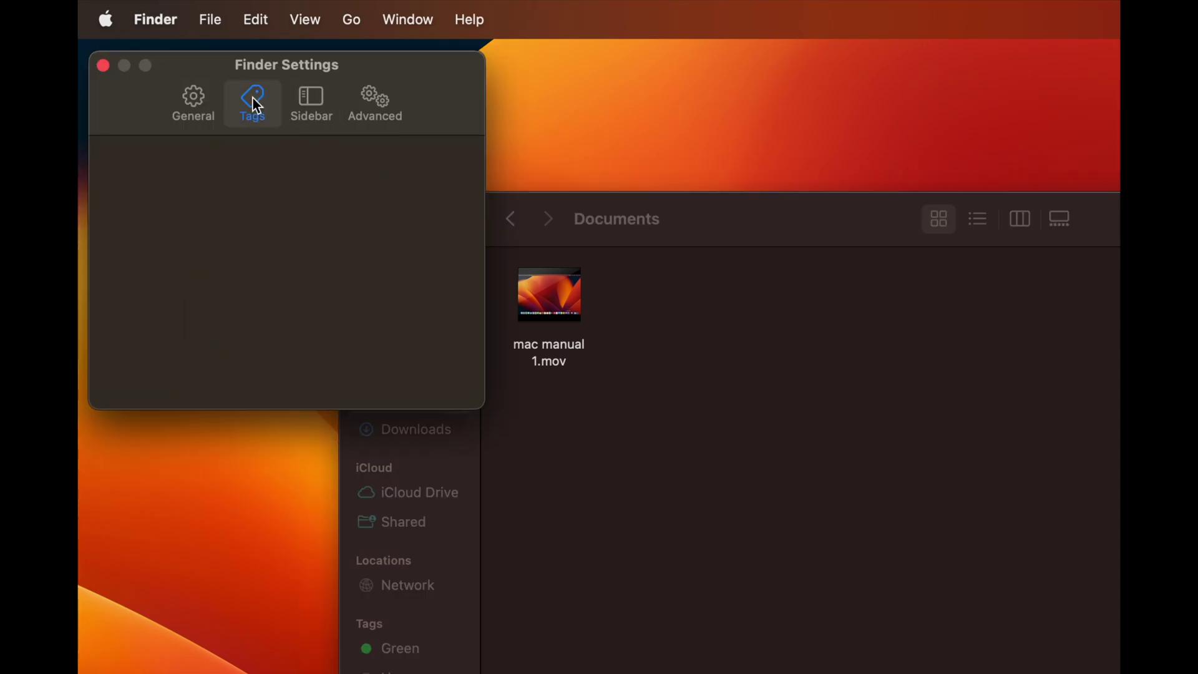
pyautogui.click(309, 107)
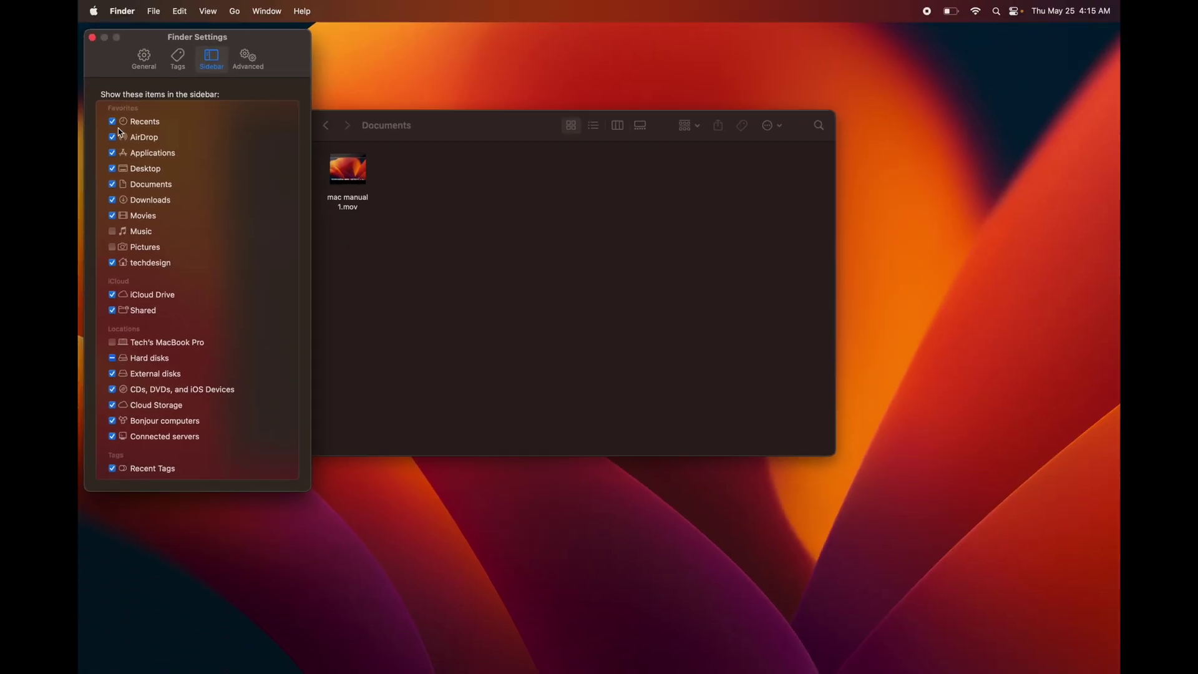
pyautogui.click(92, 39)
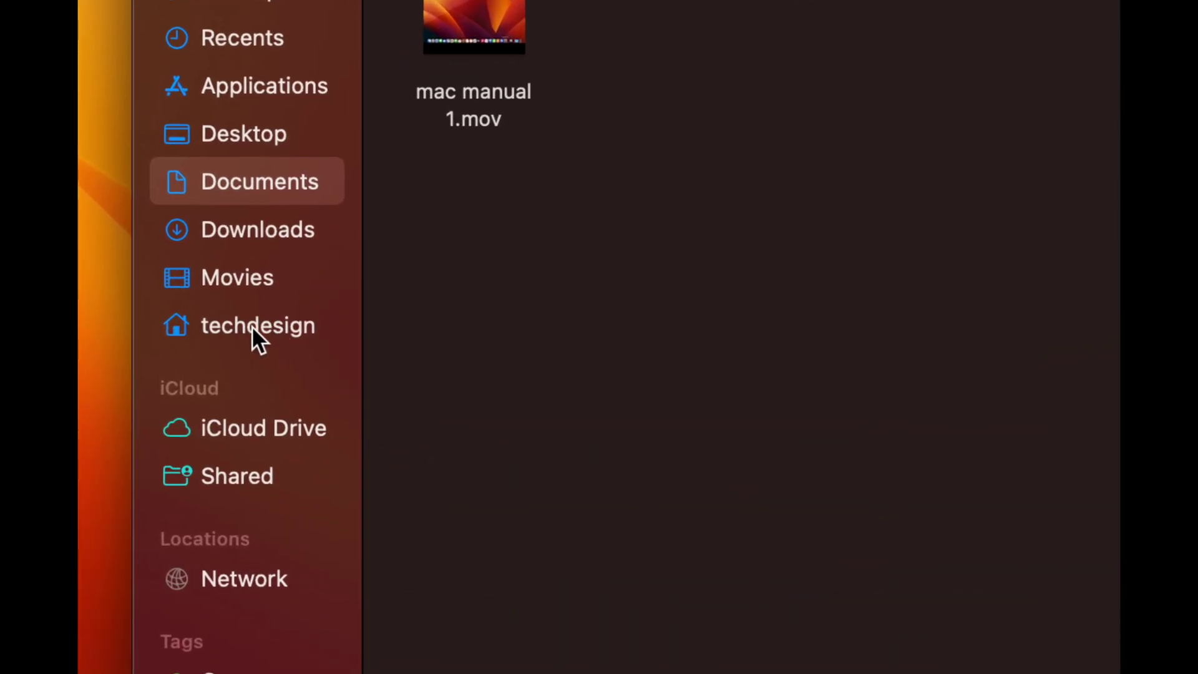
# Open the techdesign home folder, move its sidebar entry to the top of Favorites and back below Movies, and close the window
pyautogui.click(252, 325)
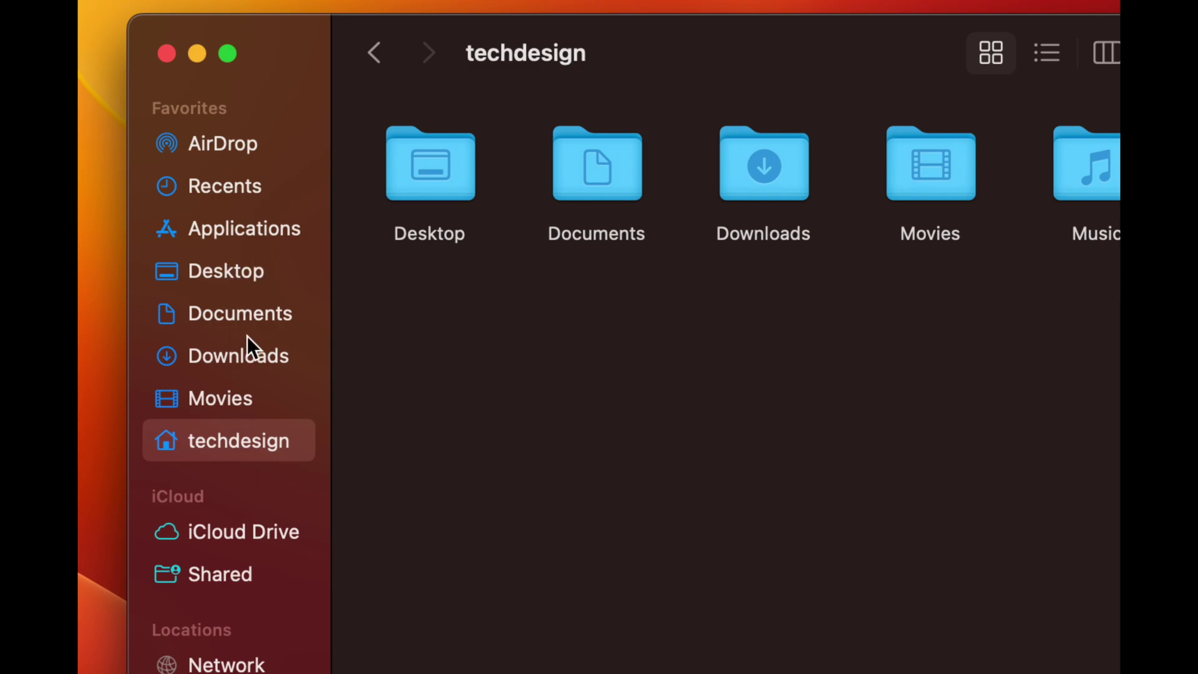
pyautogui.moveTo(220, 441); pyautogui.dragTo(227, 146)
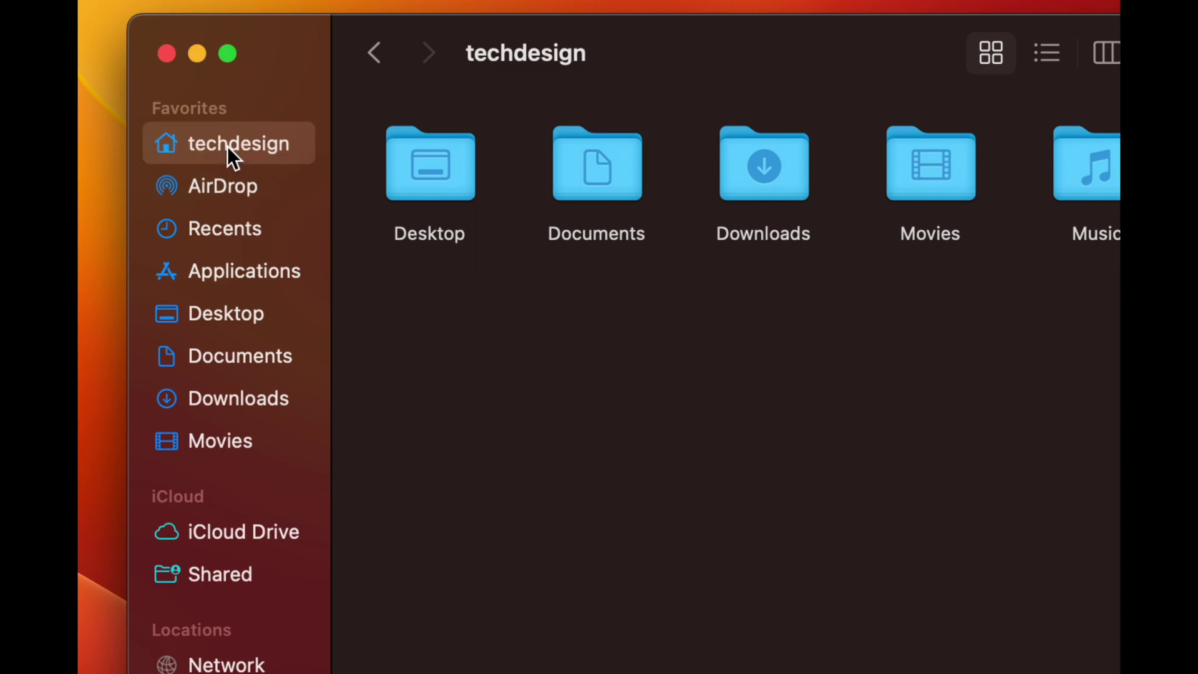
pyautogui.moveTo(227, 146); pyautogui.dragTo(234, 434)
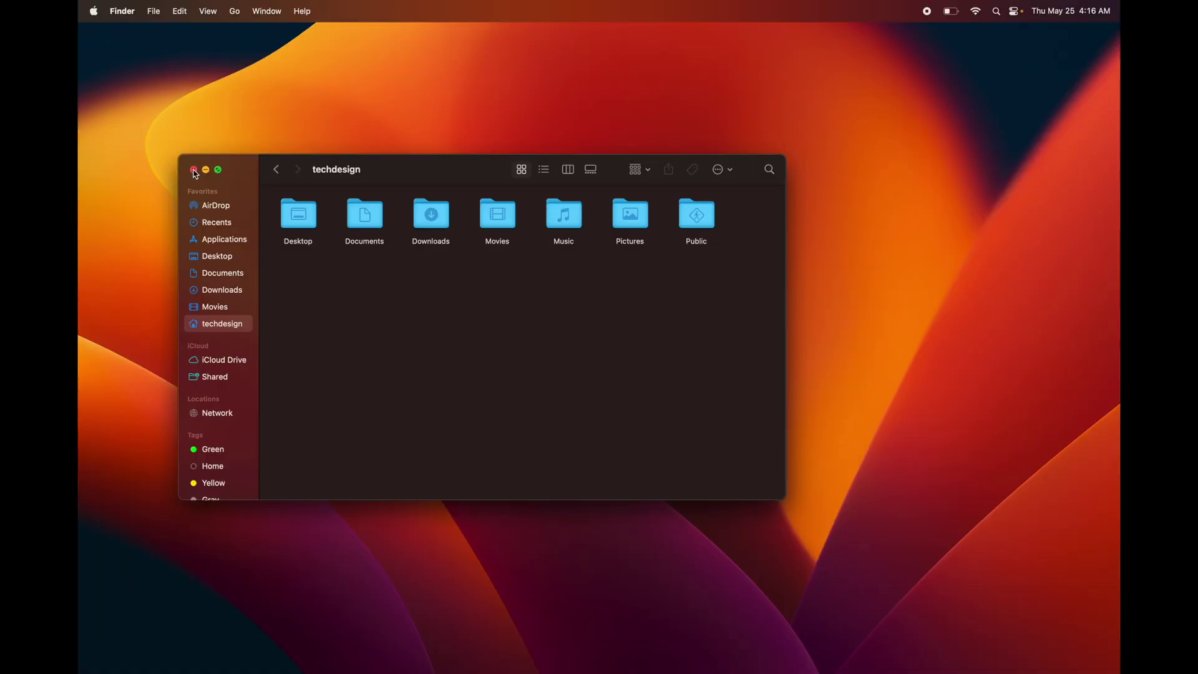
pyautogui.click(193, 170)
# Switch to Safari, load google.com and decline the suggestion to switch to Chrome
pyautogui.moveTo(200, 671)
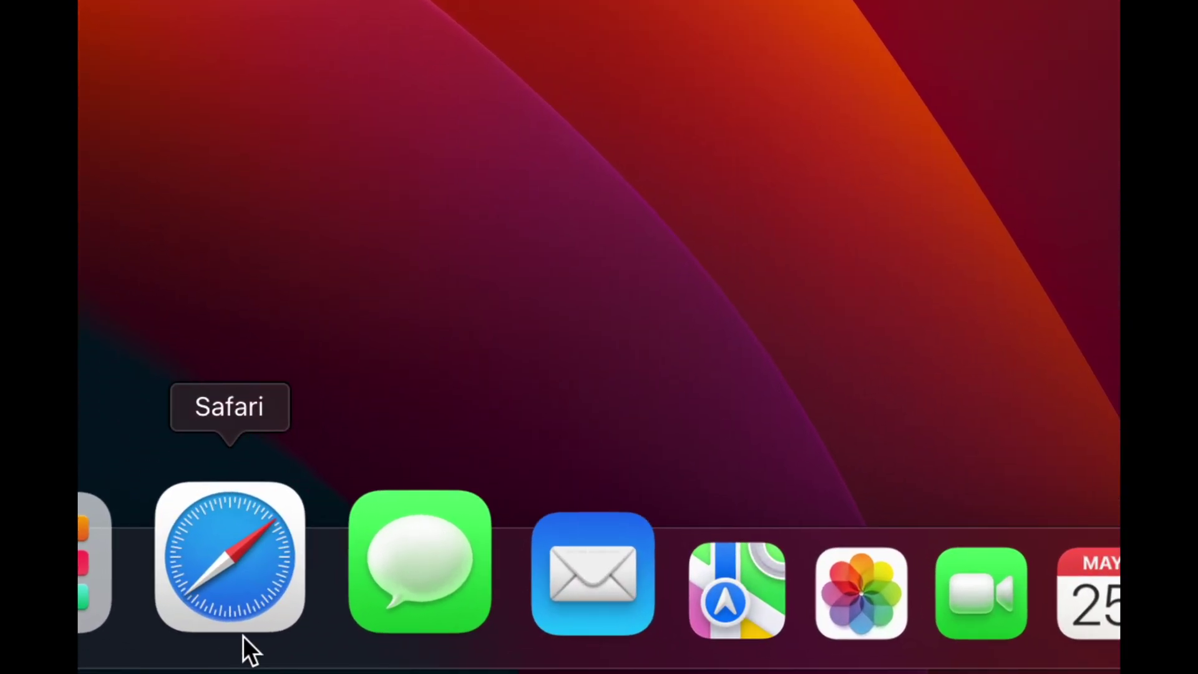
pyautogui.click(218, 654)
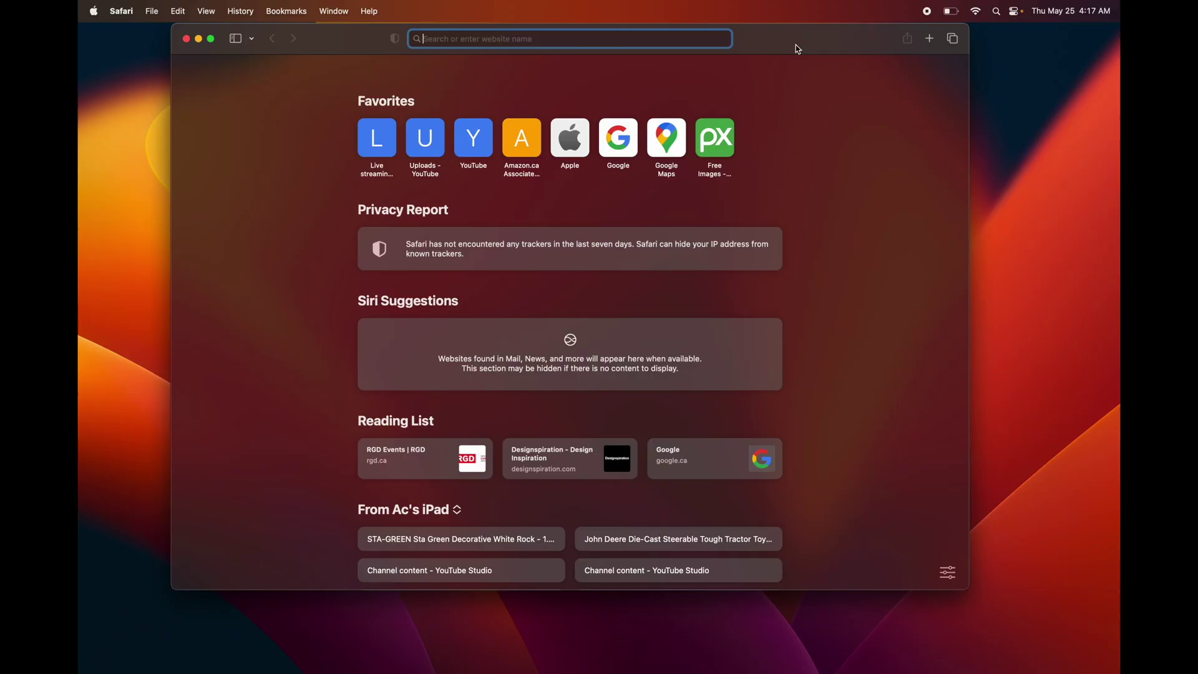
pyautogui.write('google.com')
pyautogui.press('Return')
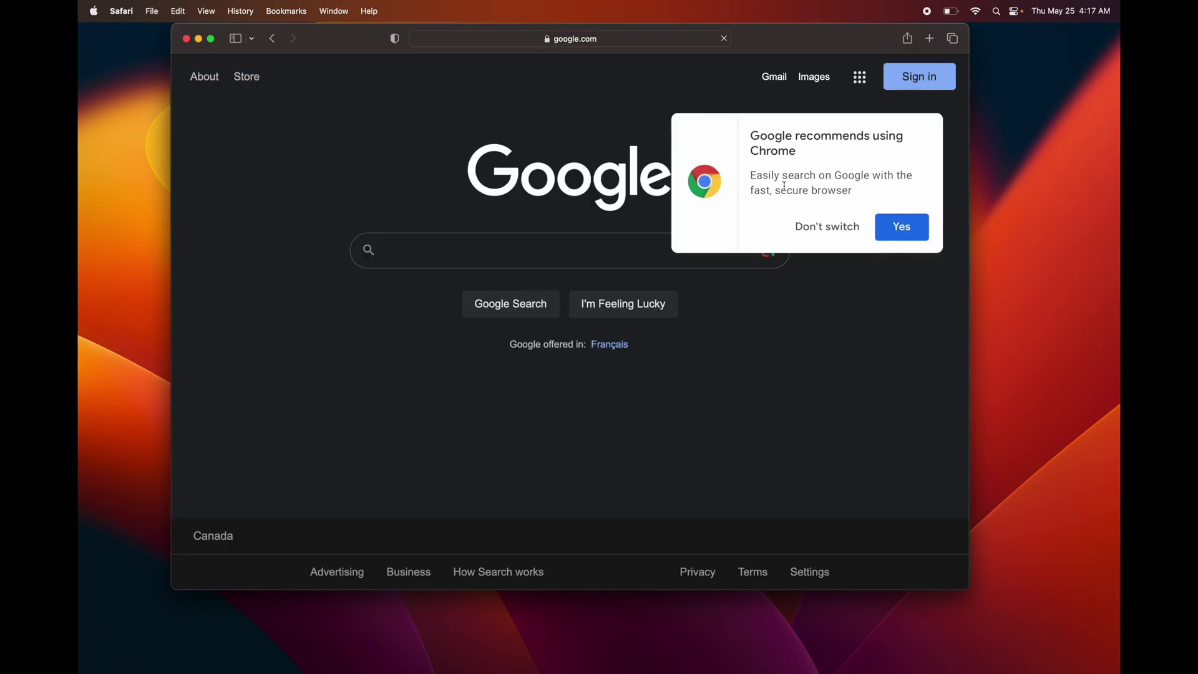
pyautogui.click(810, 225)
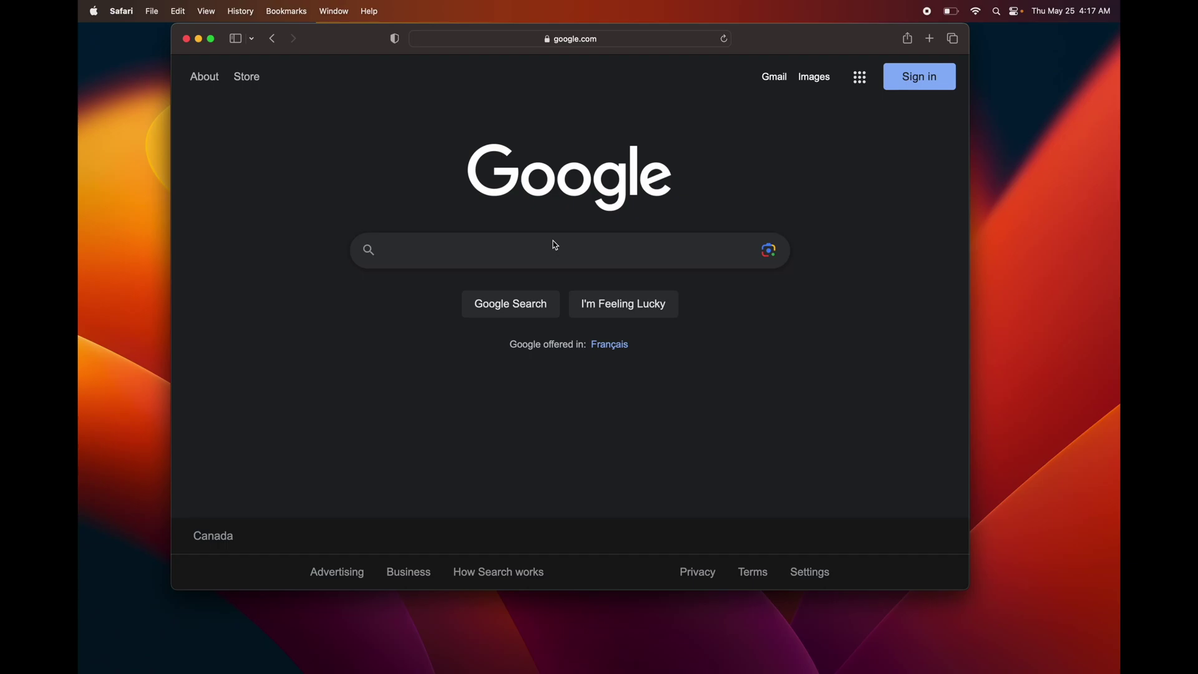
# Shift the browser window slightly down and to the right, and quit Safari completely
pyautogui.moveTo(330, 35); pyautogui.dragTo(350, 61)
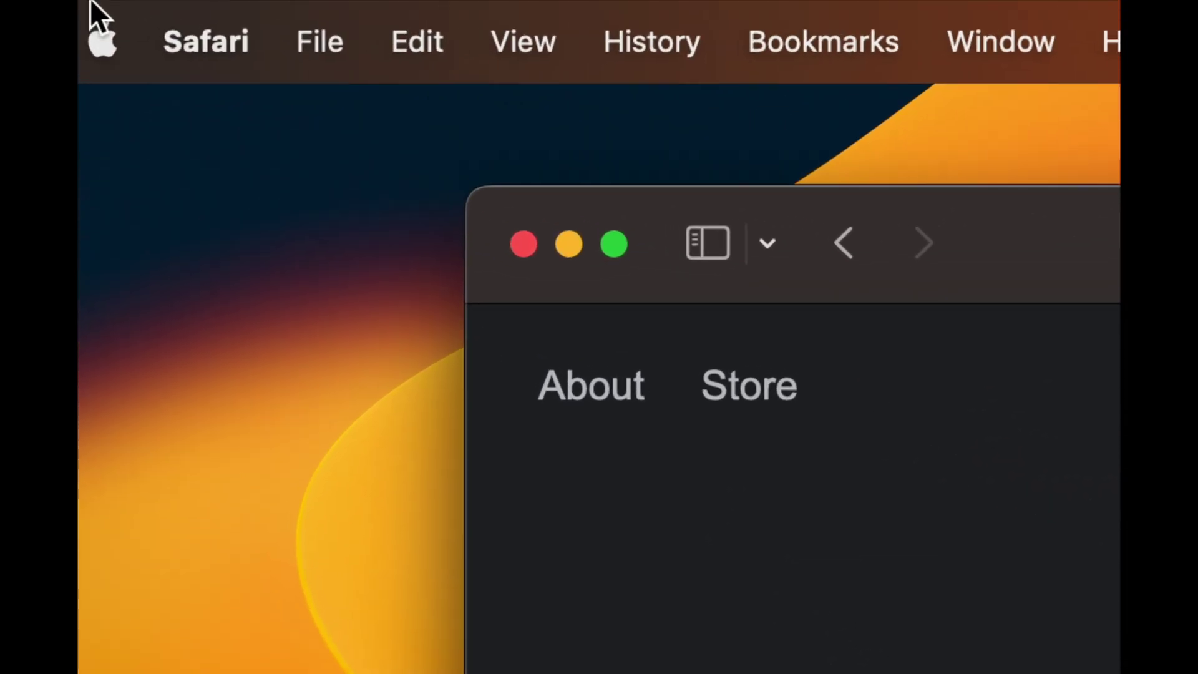
pyautogui.click(219, 49)
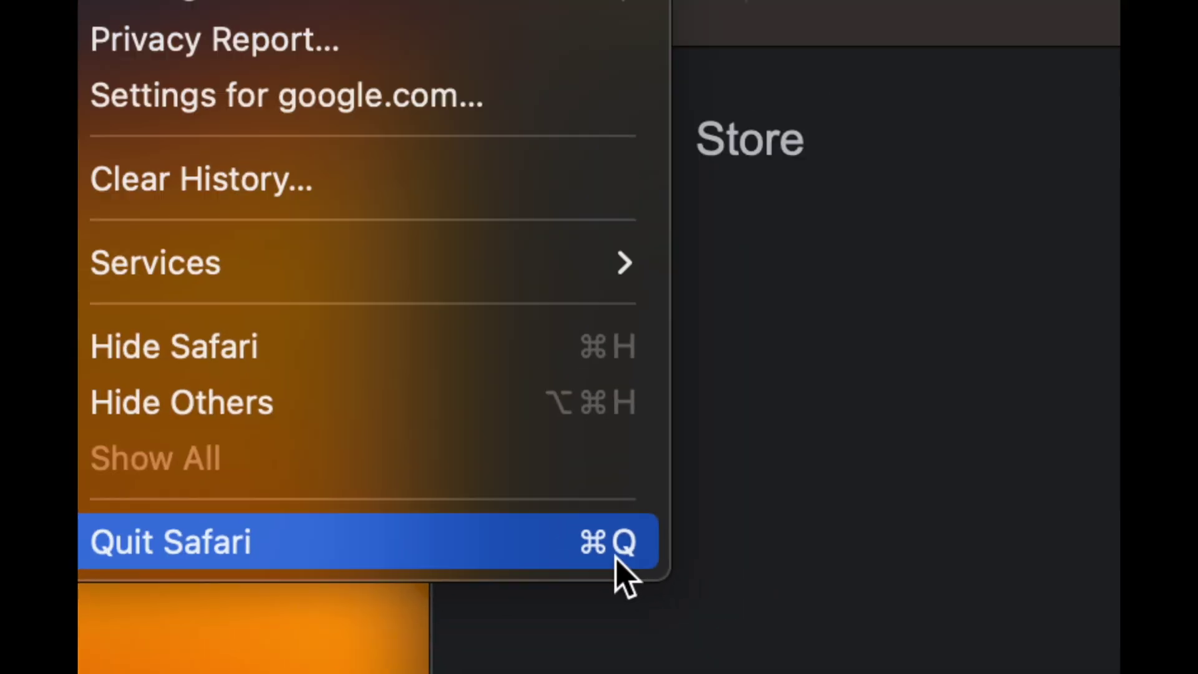
pyautogui.click(350, 185)
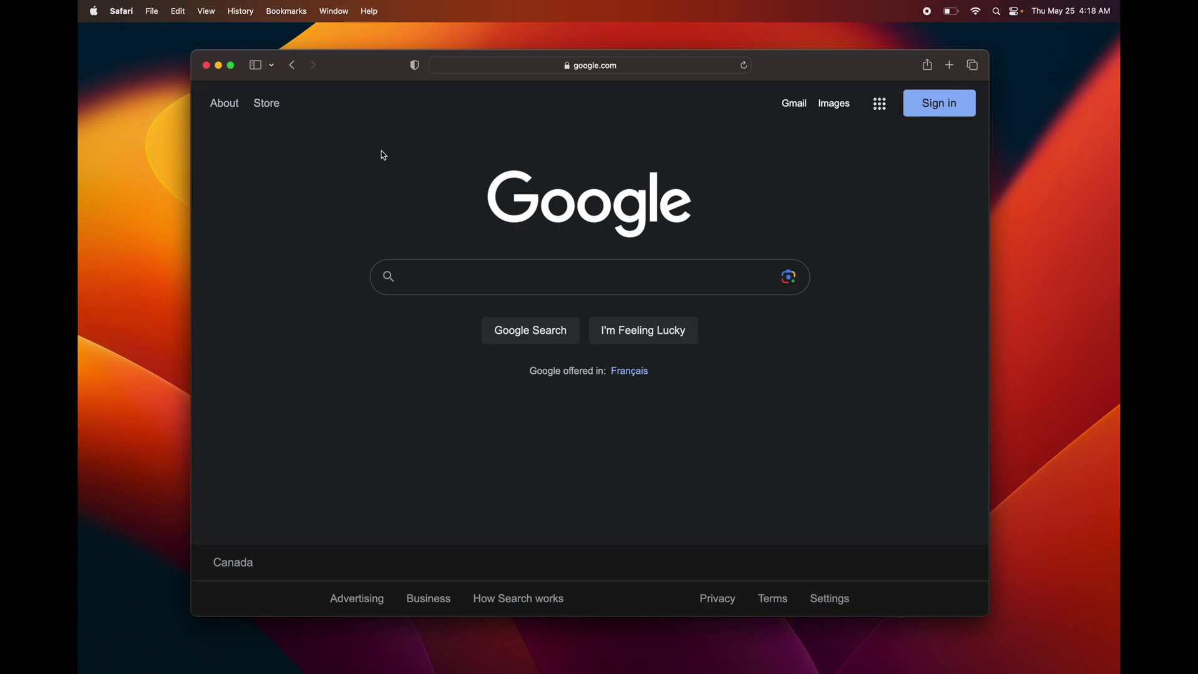
pyautogui.press('super+q')
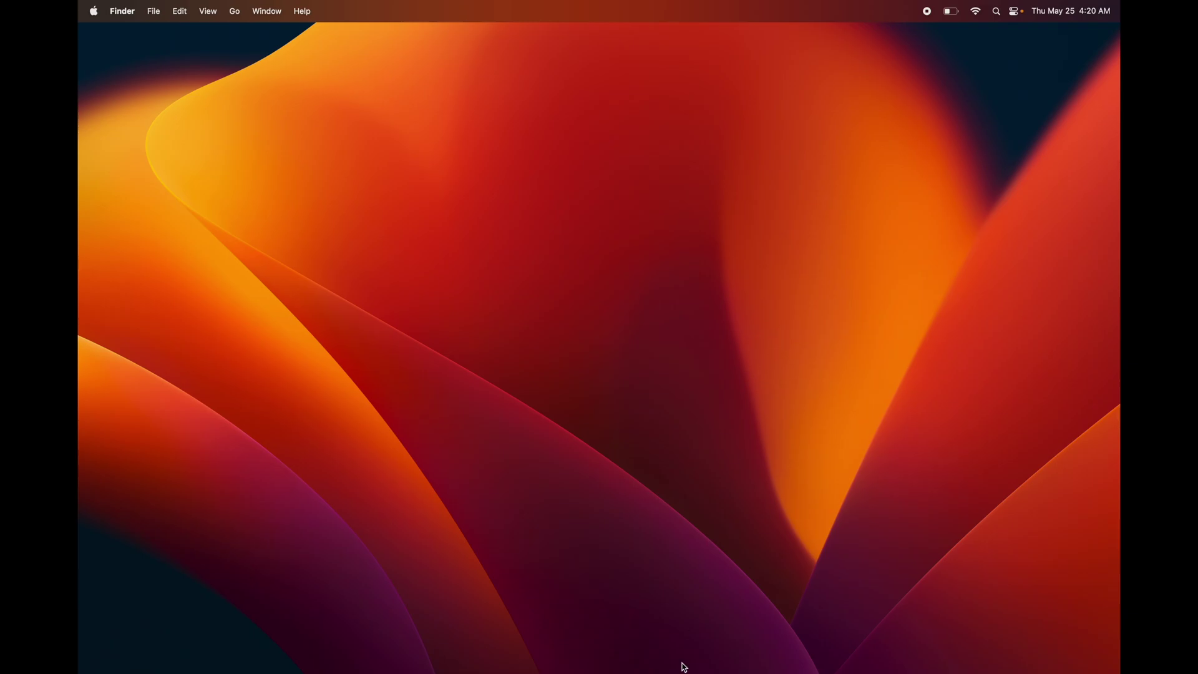
# Browse the full list of installed apps in Finder's Applications folder with the window enlarged, and close the window
pyautogui.moveTo(697, 672)
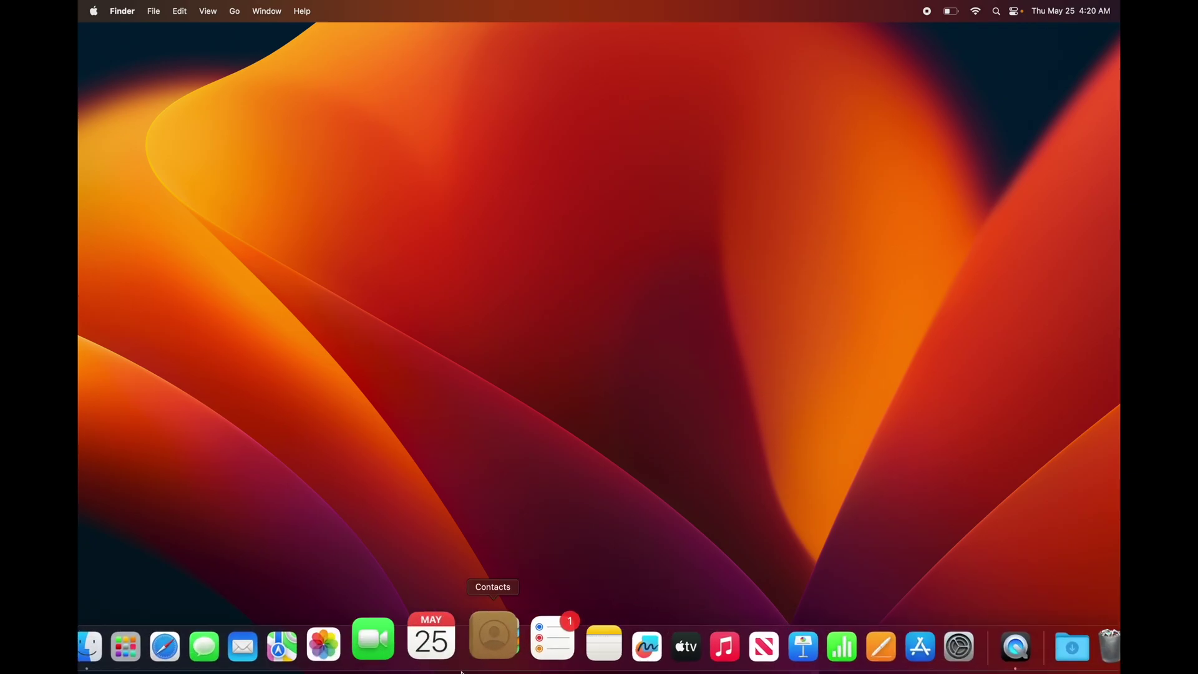
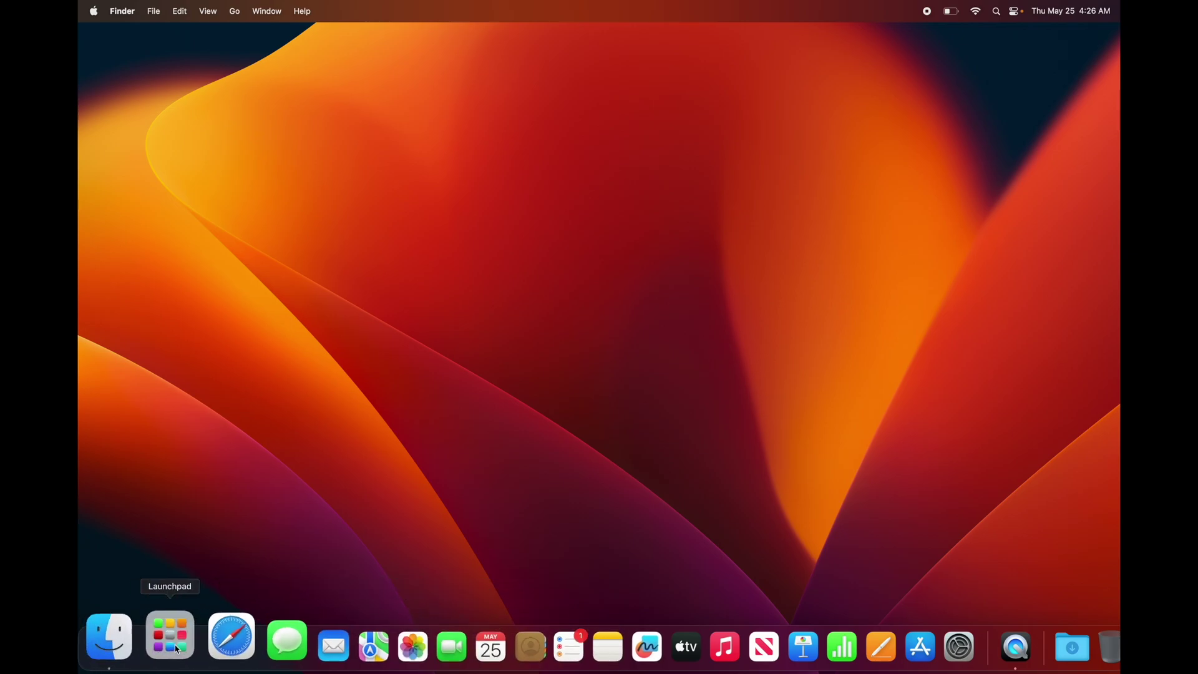
pyautogui.click(145, 642)
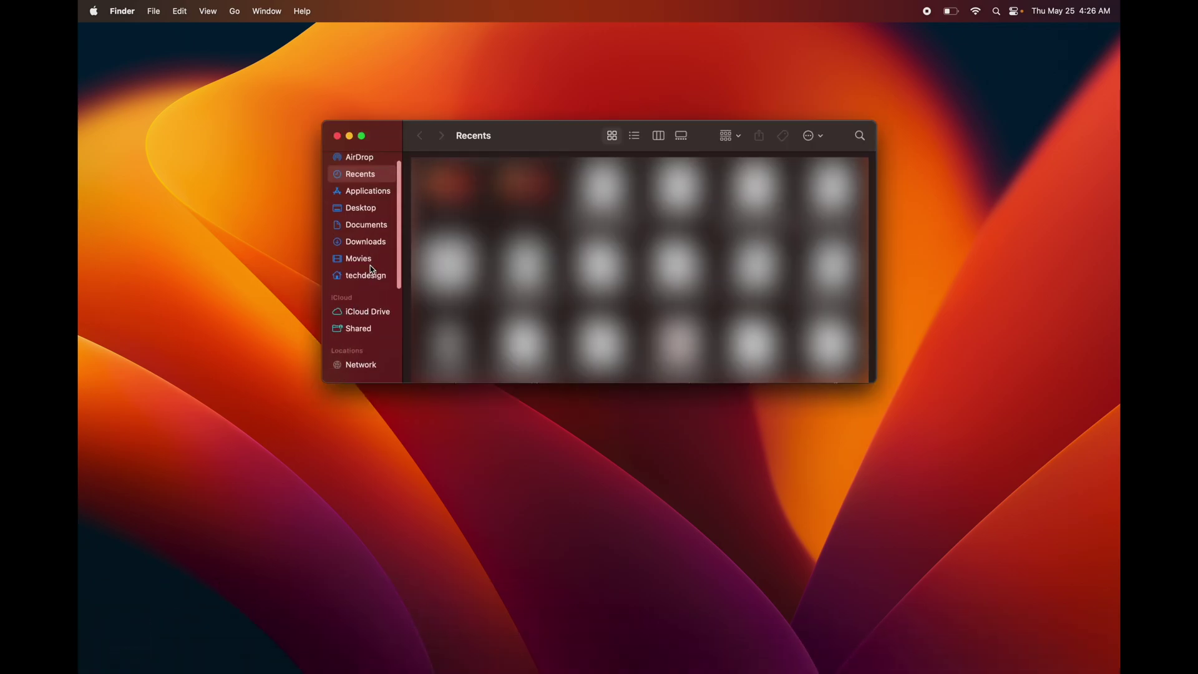
pyautogui.click(358, 209)
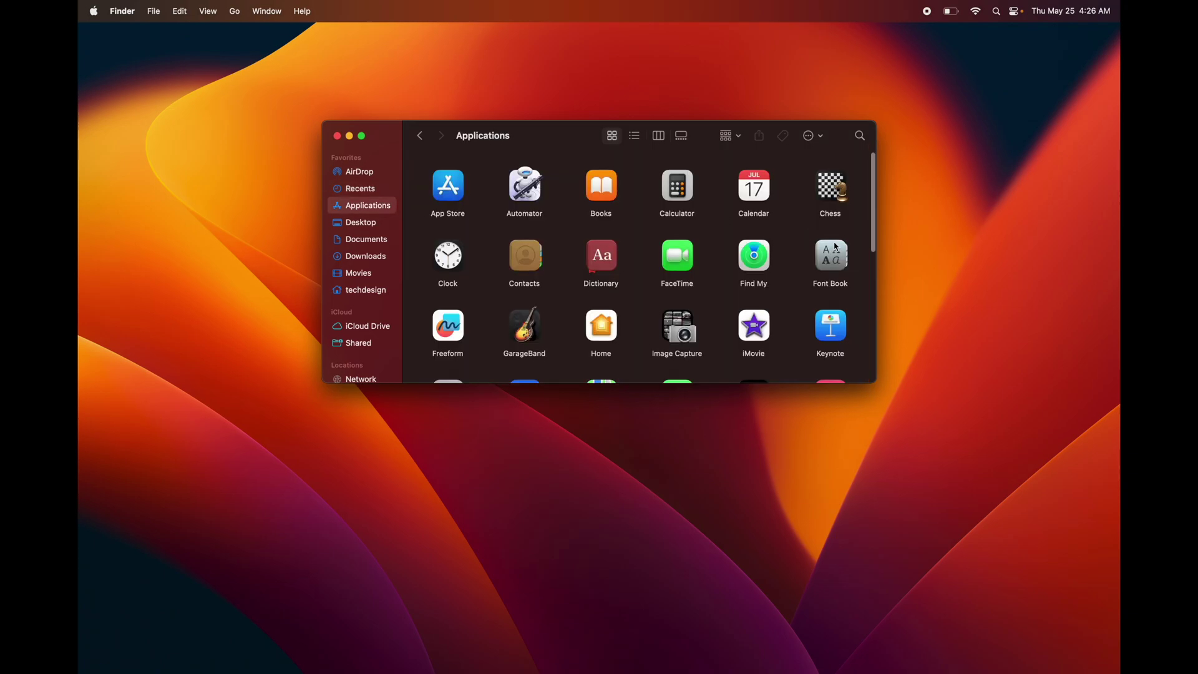
pyautogui.moveTo(872, 376); pyautogui.dragTo(934, 437)
pyautogui.scroll(-5, 855, 406)
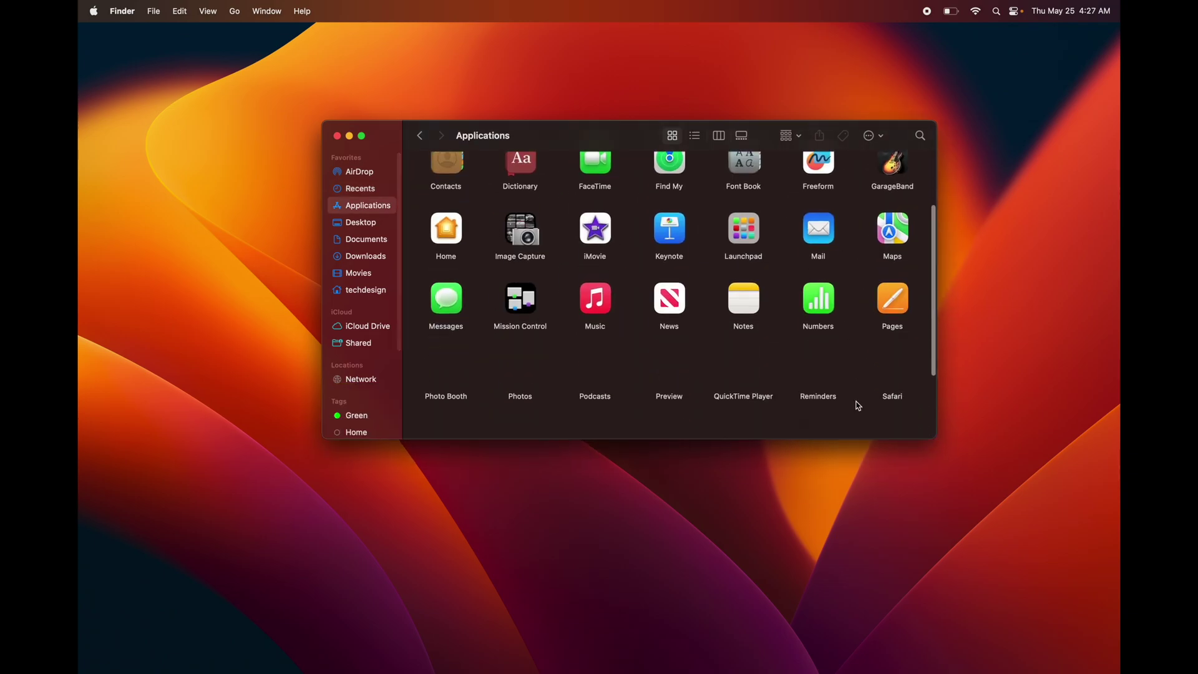
pyautogui.scroll(5, 856, 405)
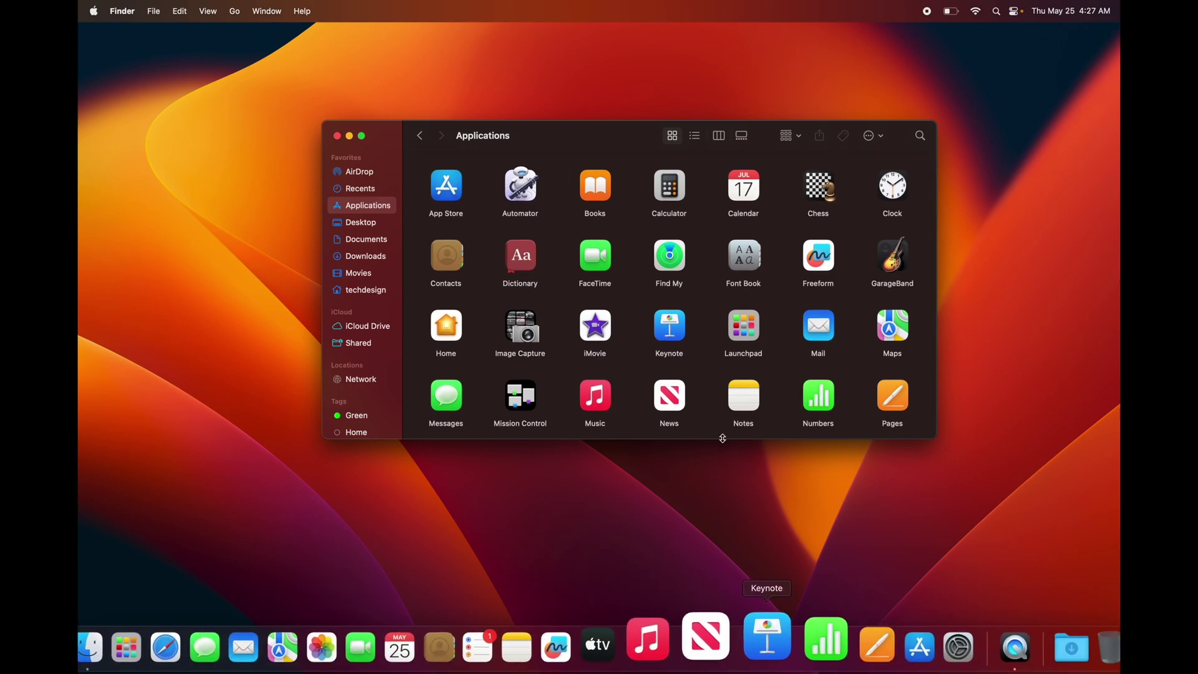
pyautogui.click(339, 135)
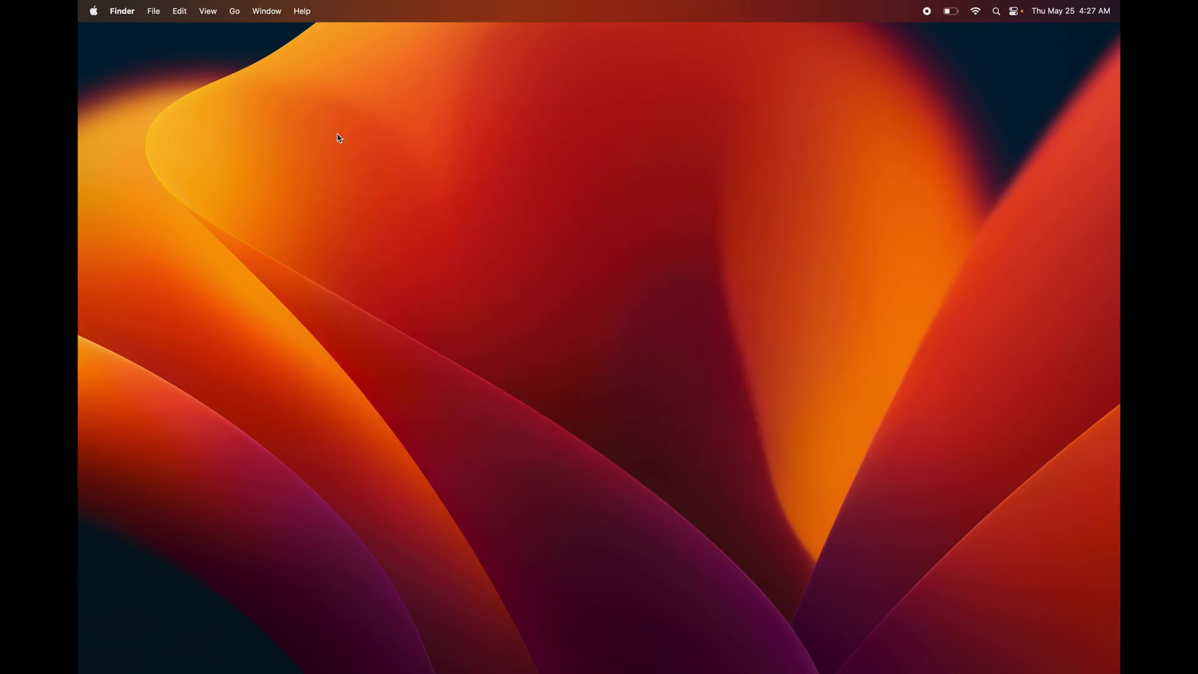
# Remove the Contacts and Calendar apps from the Dock
pyautogui.moveTo(518, 672)
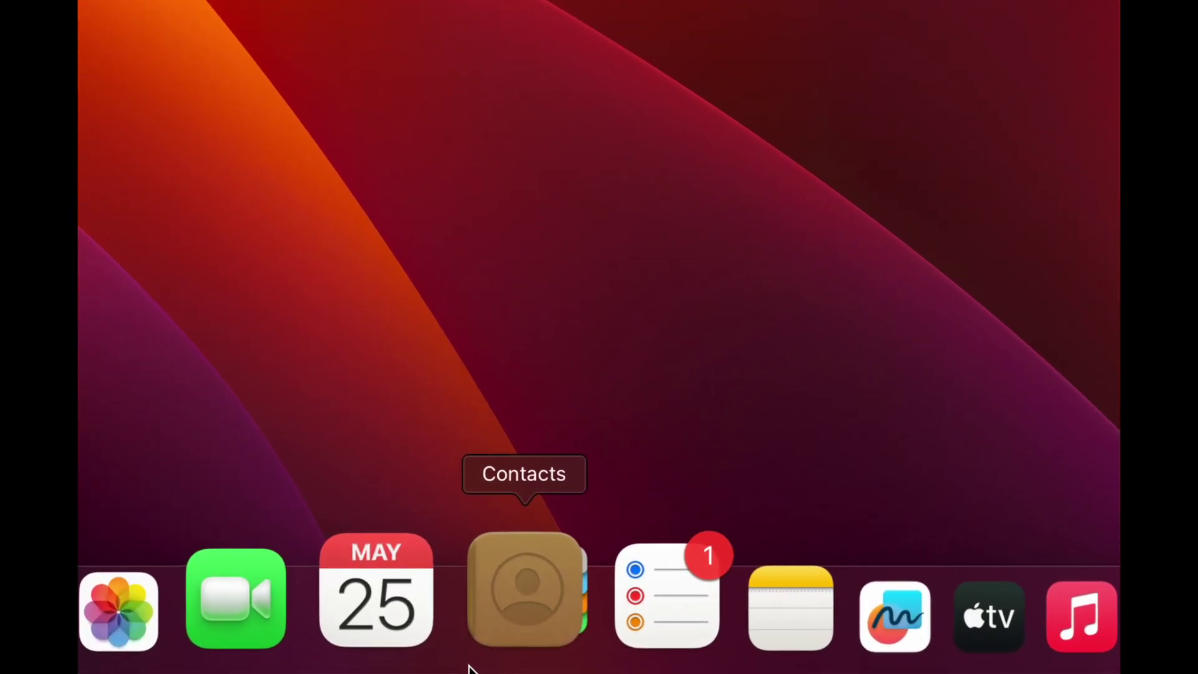
pyautogui.click(494, 627)
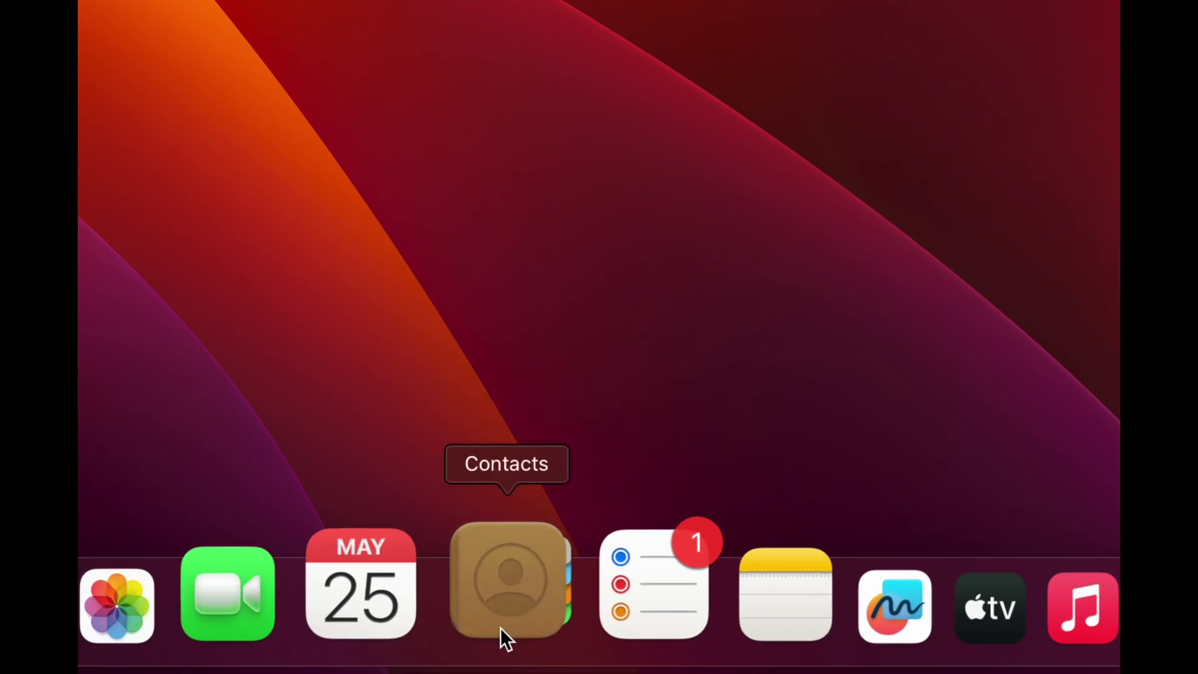
pyautogui.moveTo(500, 627); pyautogui.dragTo(481, 245)
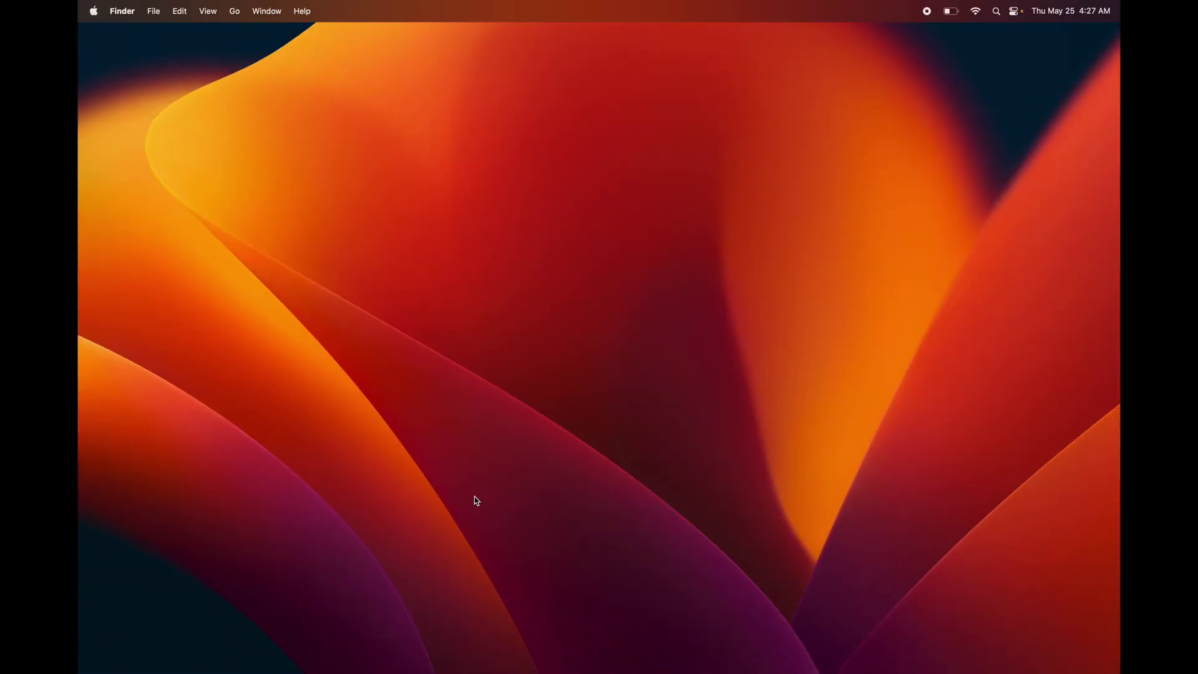
pyautogui.moveTo(435, 672)
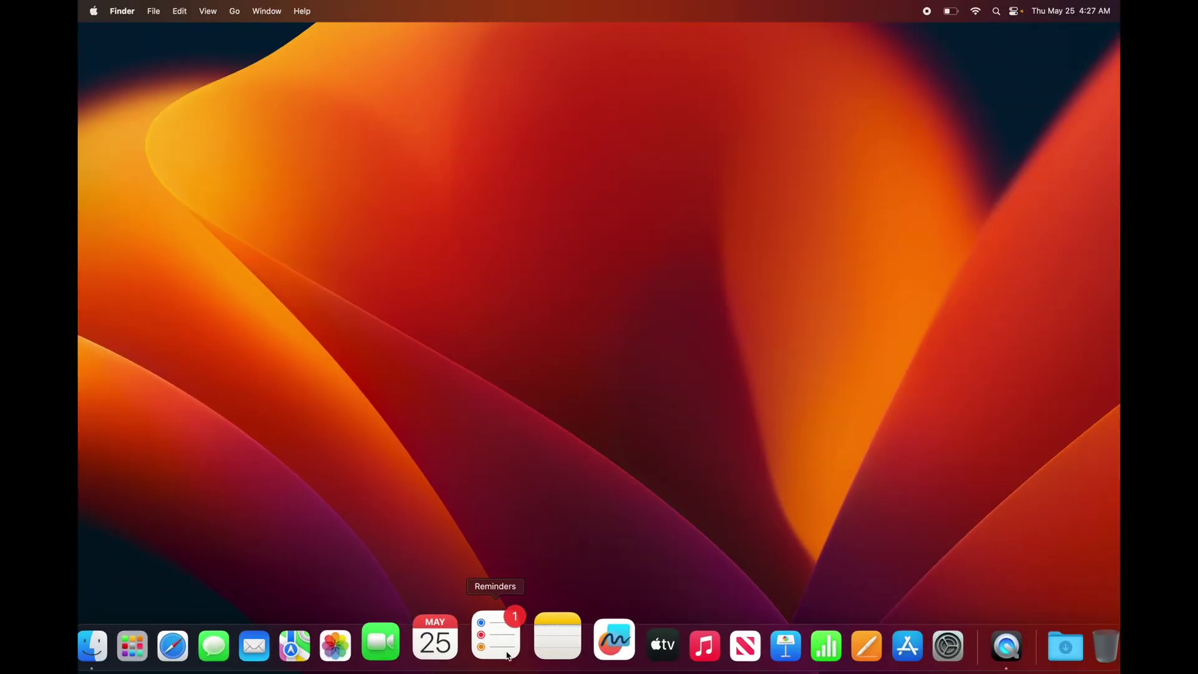
pyautogui.moveTo(442, 655); pyautogui.dragTo(444, 449)
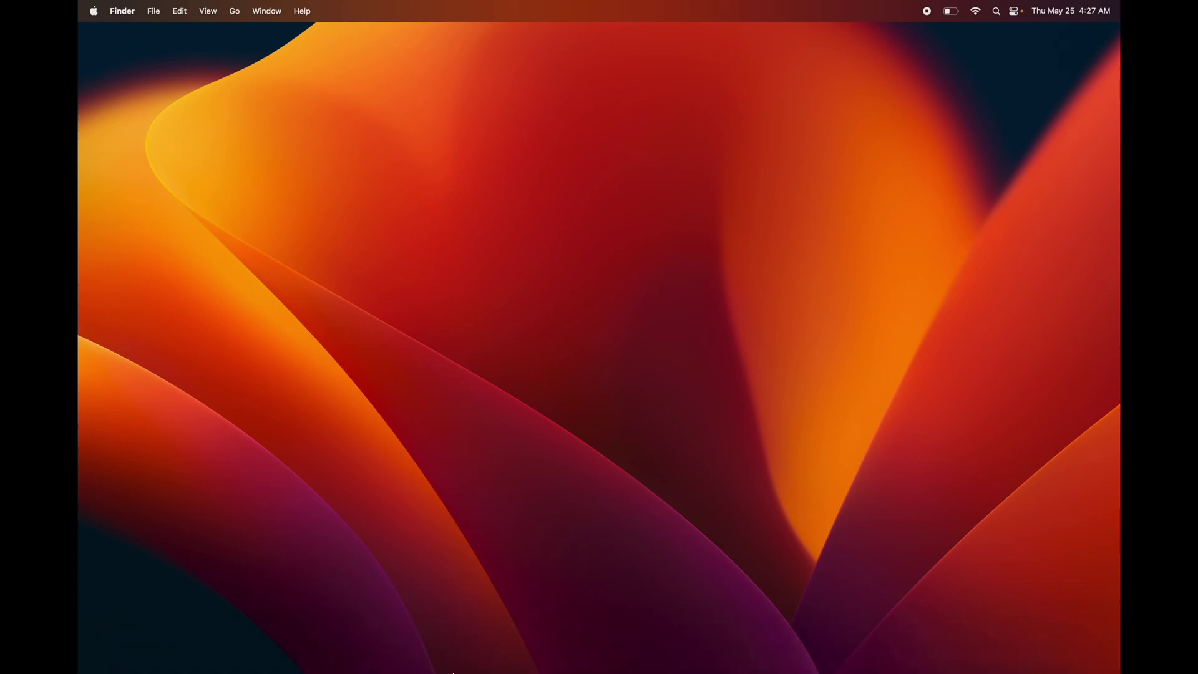
# Remove the Freeform, TV, Music and News apps from the Dock
pyautogui.click(570, 665)
pyautogui.moveTo(570, 665); pyautogui.dragTo(556, 422)
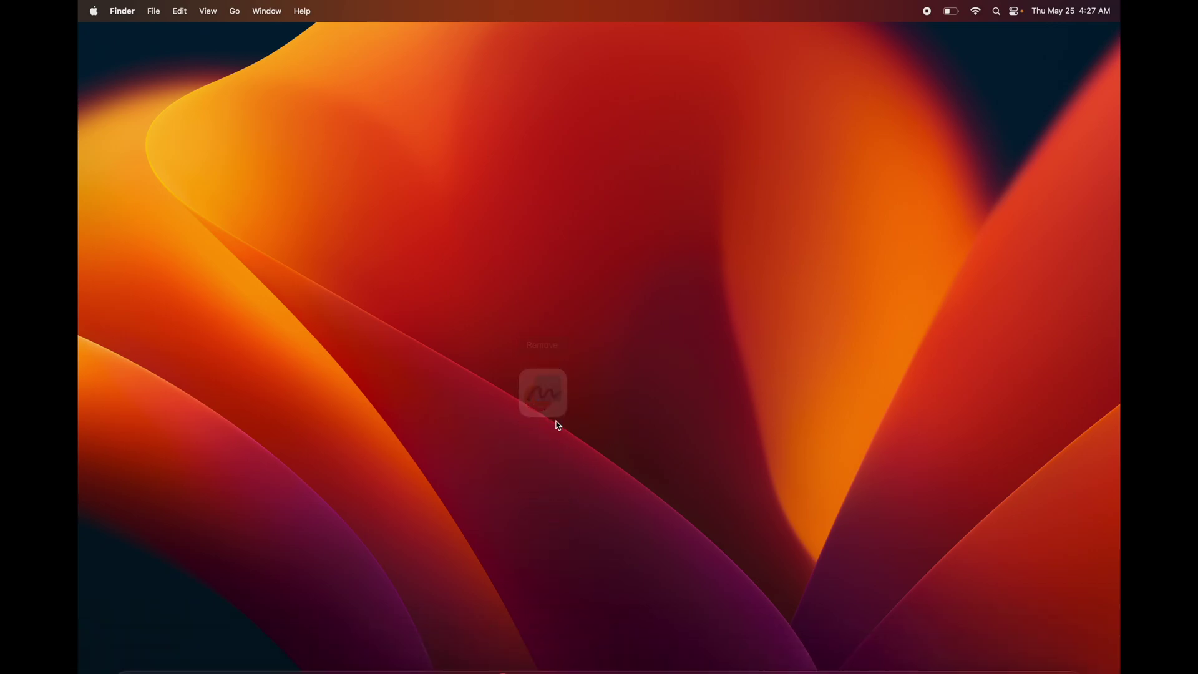
pyautogui.moveTo(586, 668); pyautogui.dragTo(574, 462)
pyautogui.moveTo(601, 655); pyautogui.dragTo(587, 425)
pyautogui.moveTo(630, 636); pyautogui.dragTo(598, 386)
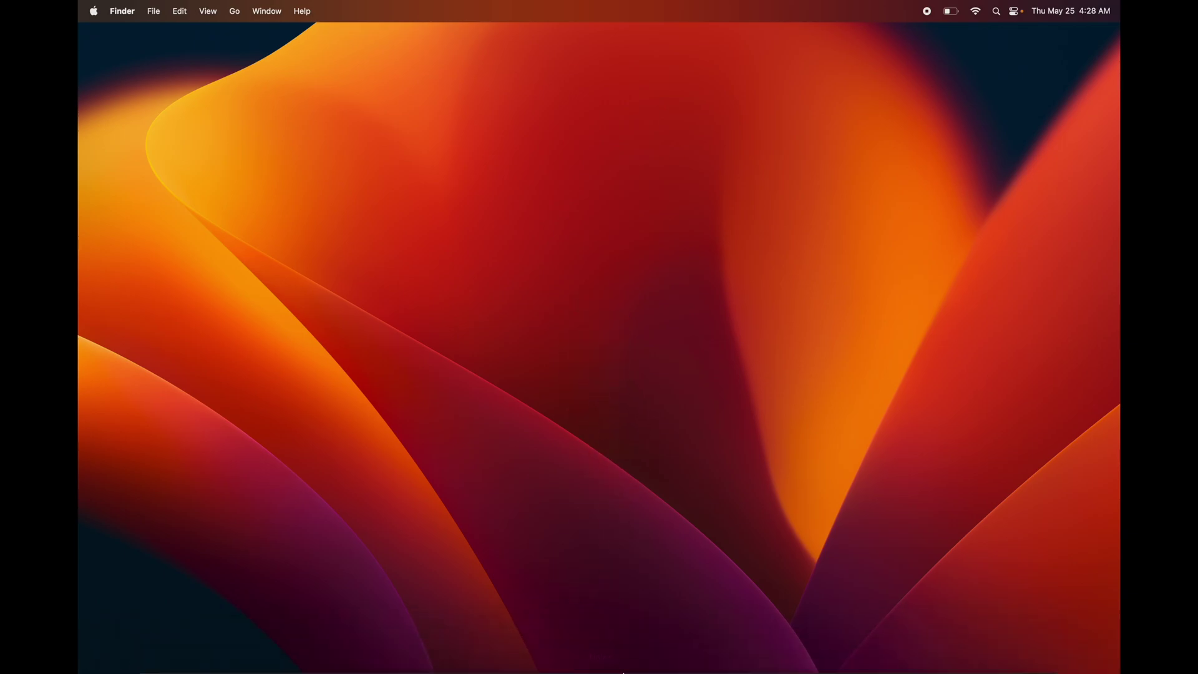
# Remove the Keynote, Numbers, Pages, Maps and FaceTime apps from the Dock
pyautogui.moveTo(653, 636); pyautogui.dragTo(597, 379)
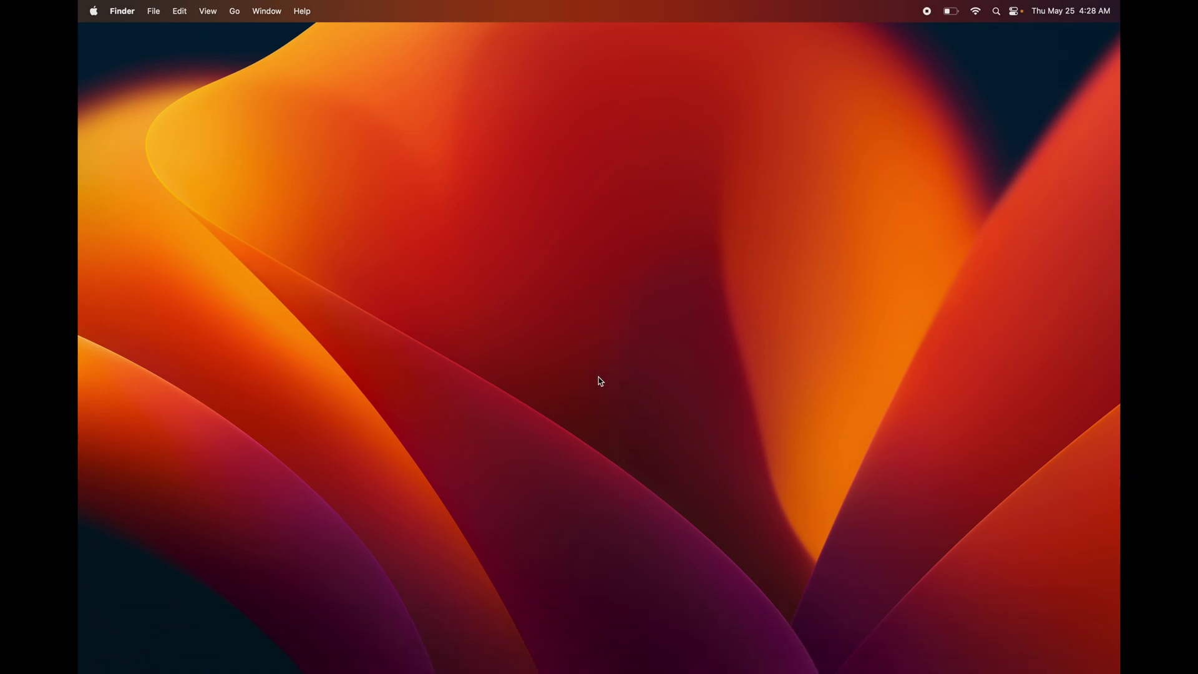
pyautogui.moveTo(676, 639); pyautogui.dragTo(633, 317)
pyautogui.moveTo(701, 633); pyautogui.dragTo(655, 329)
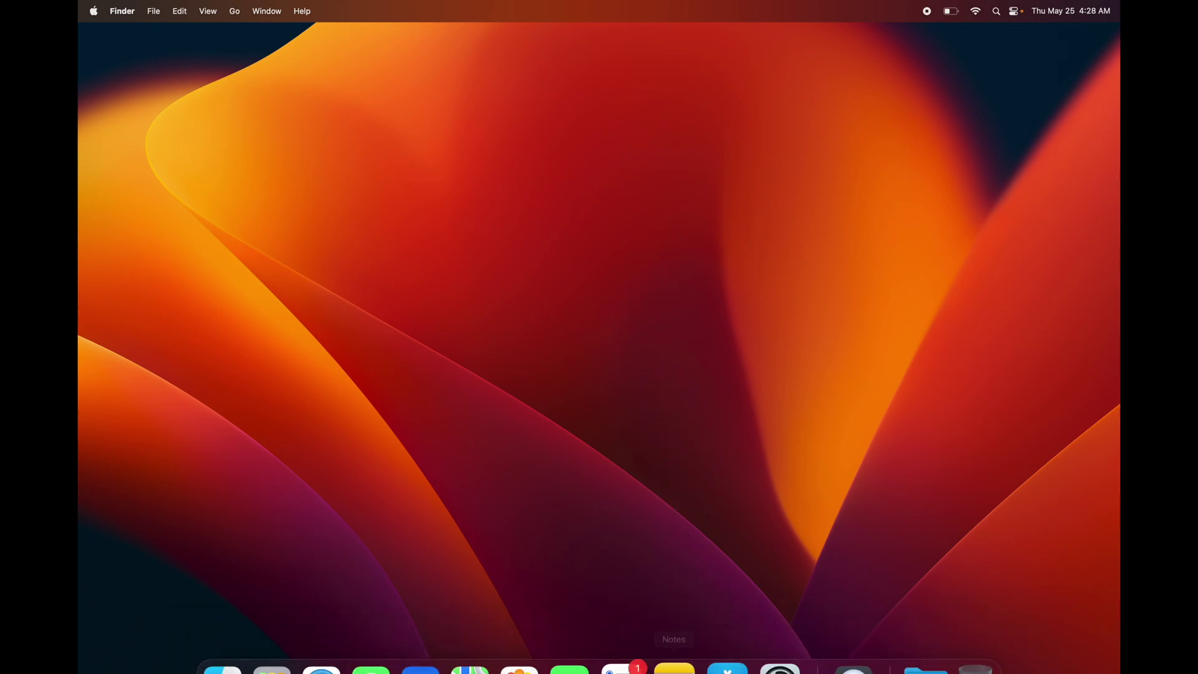
pyautogui.moveTo(482, 659); pyautogui.dragTo(451, 294)
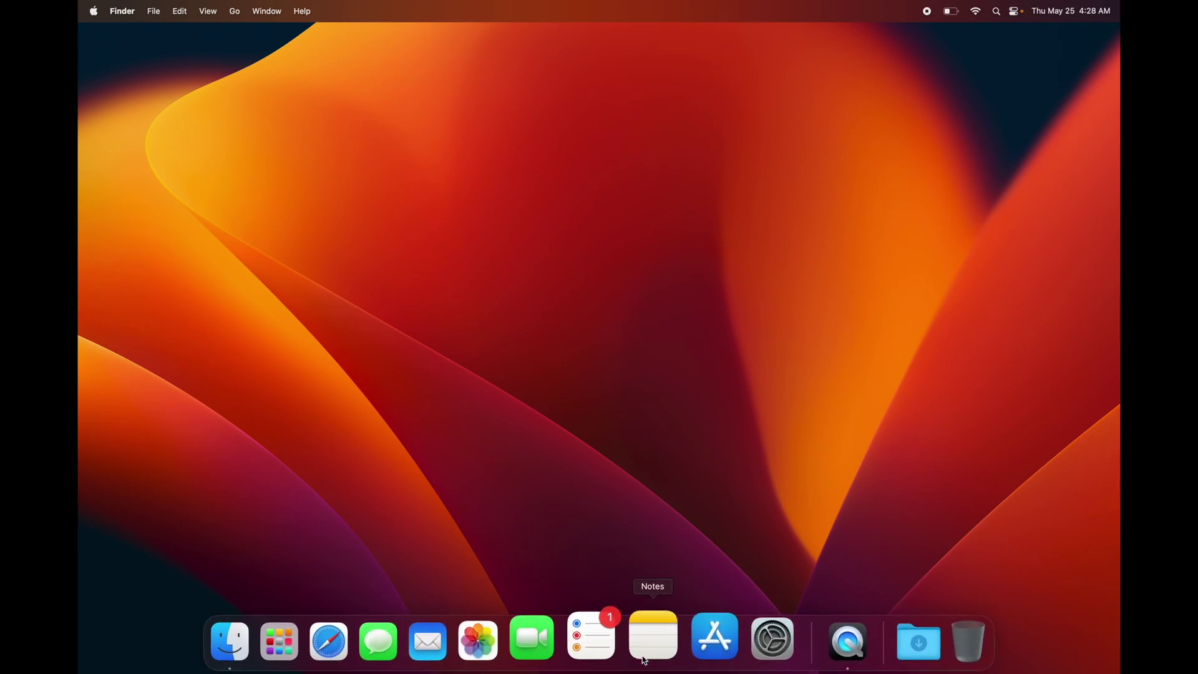
pyautogui.moveTo(552, 649); pyautogui.dragTo(501, 159)
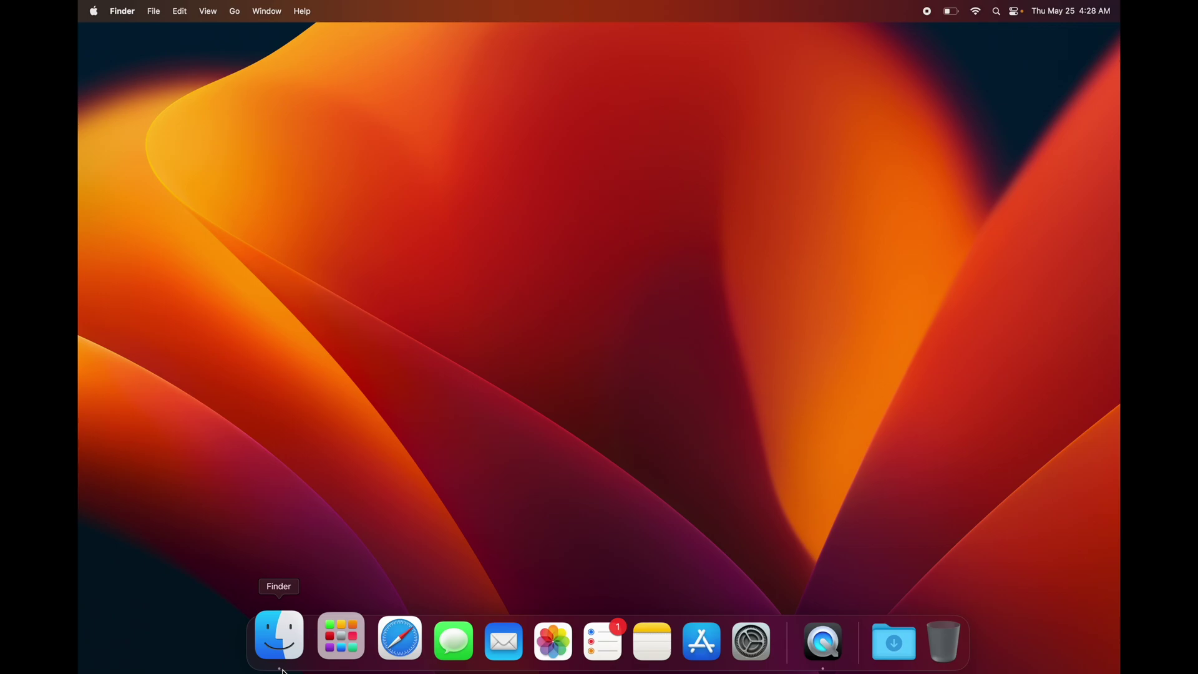
# Open the Applications folder in Finder, move the window toward the upper left and enlarge it to show nearly all apps
pyautogui.click(280, 636)
pyautogui.click(360, 223)
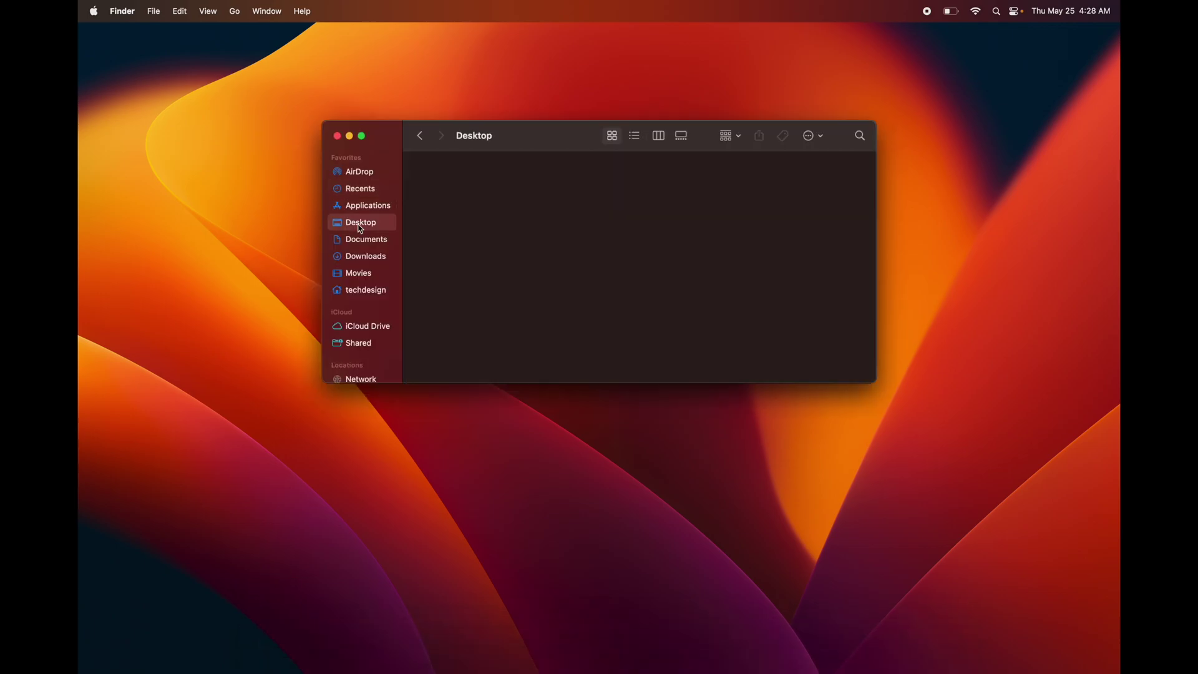
pyautogui.click(374, 212)
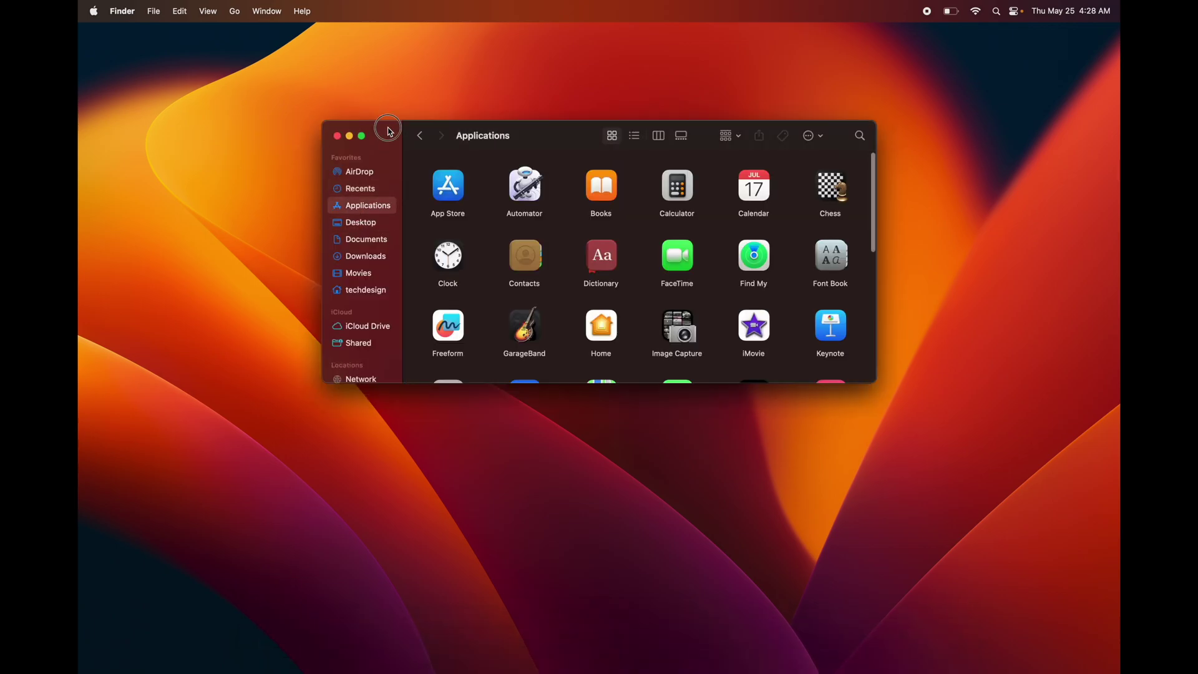
pyautogui.moveTo(390, 133); pyautogui.dragTo(293, 122)
pyautogui.moveTo(772, 369); pyautogui.dragTo(954, 535)
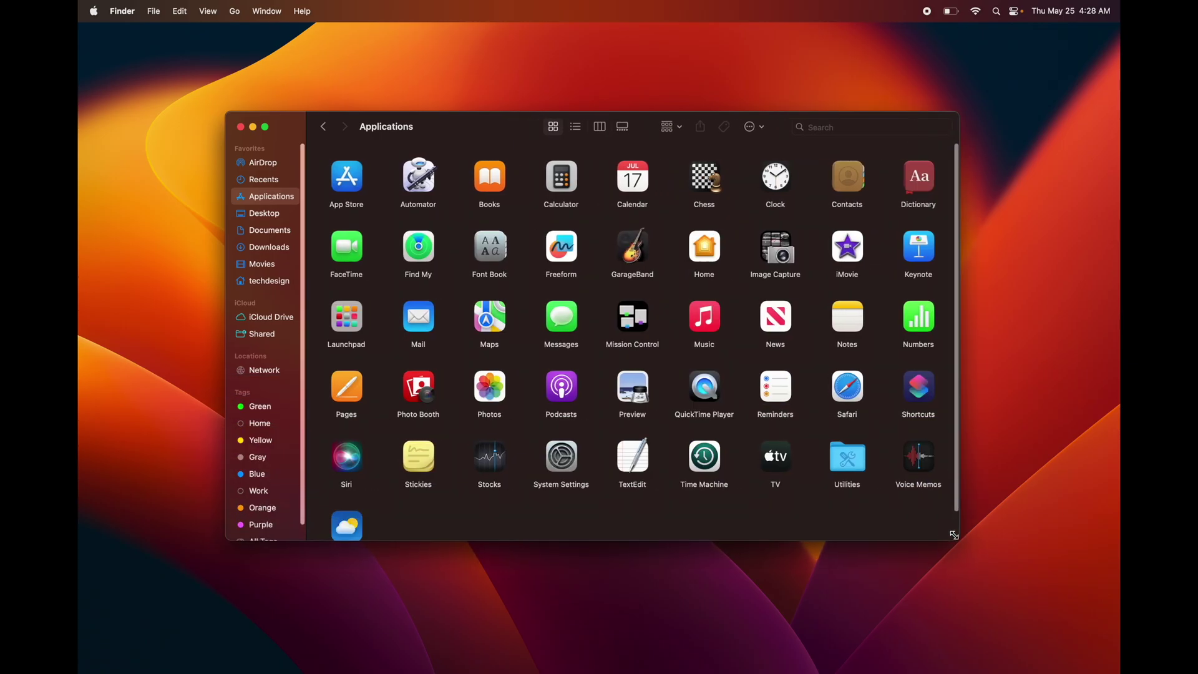
# Add Time Machine and FaceTime from the Applications folder to the Dock, and take FaceTime out of the Dock again
pyautogui.moveTo(714, 465); pyautogui.dragTo(653, 640)
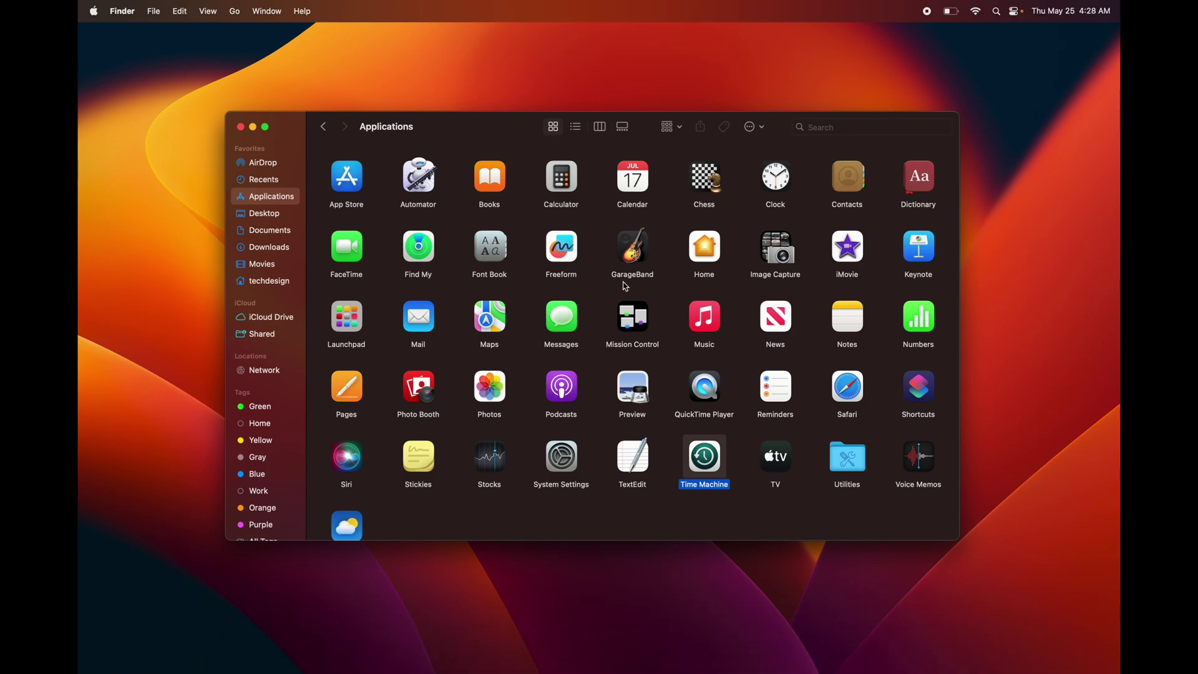
pyautogui.moveTo(357, 245); pyautogui.dragTo(581, 635)
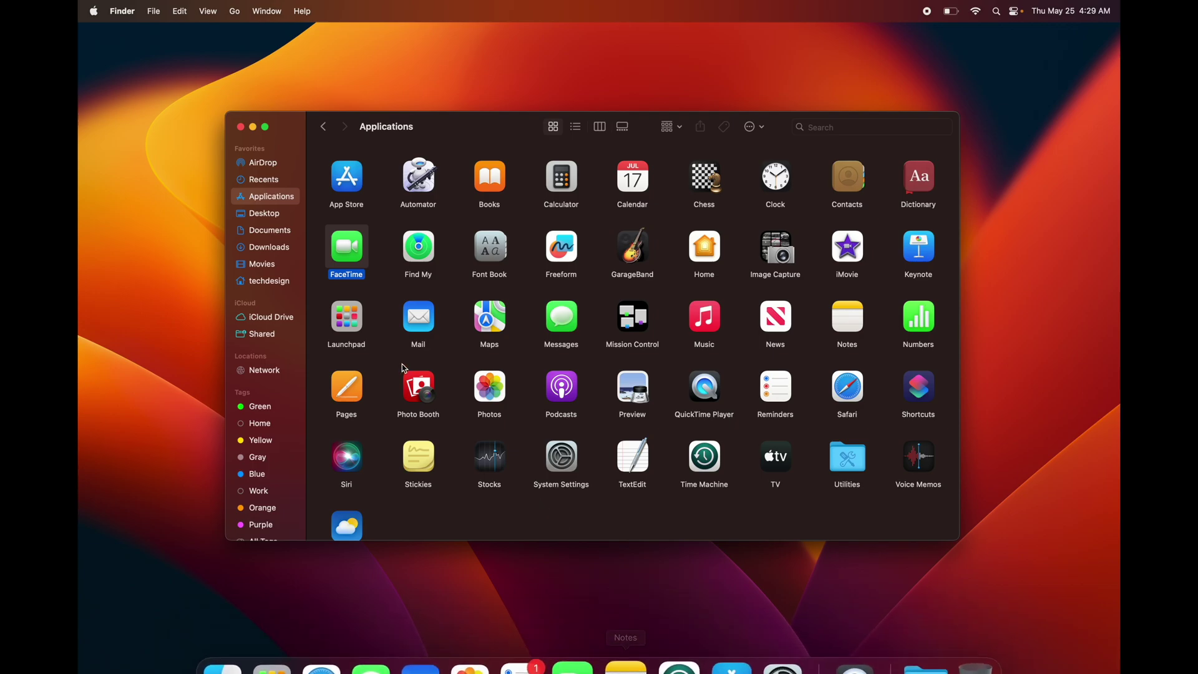
pyautogui.click(575, 667)
pyautogui.moveTo(575, 669); pyautogui.dragTo(550, 453)
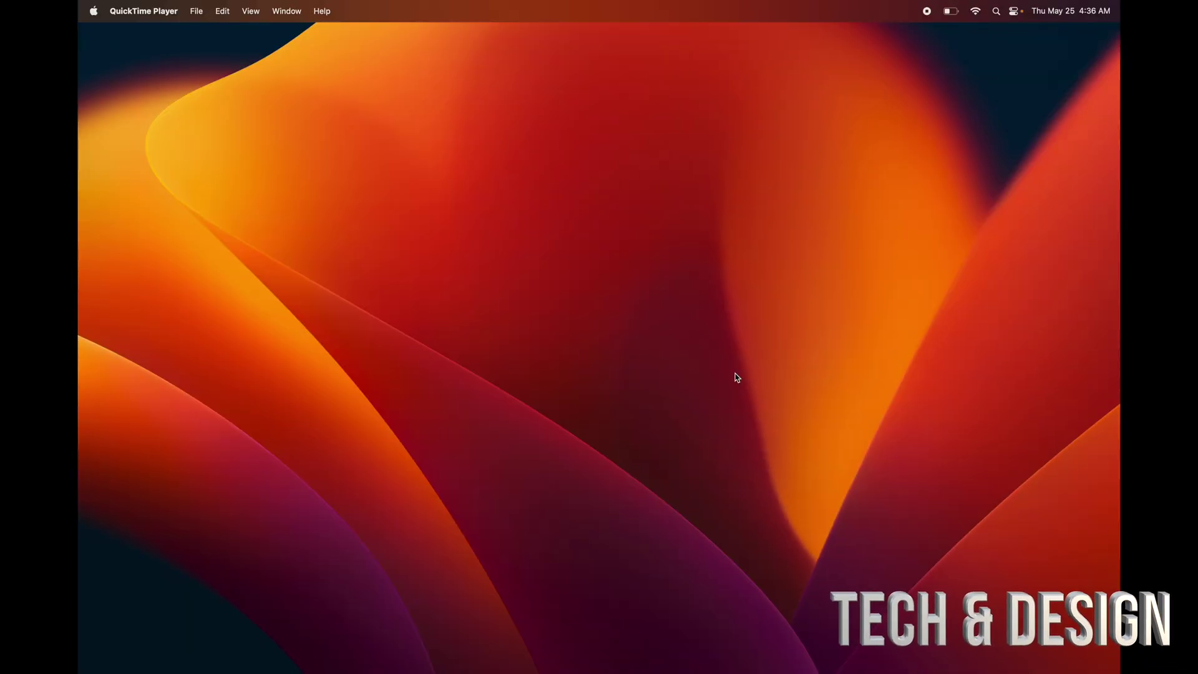
# Open the Downloads folder in Finder and create a new folder in it named asjkhdkajshd
pyautogui.click(611, 387)
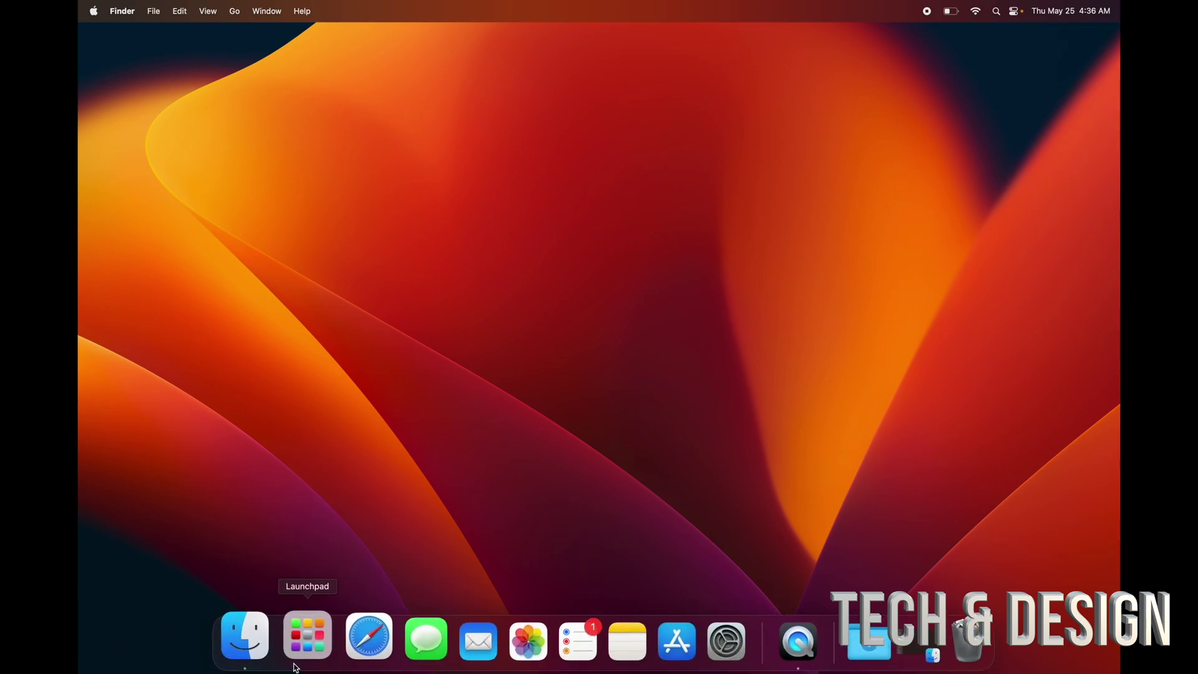
pyautogui.click(269, 658)
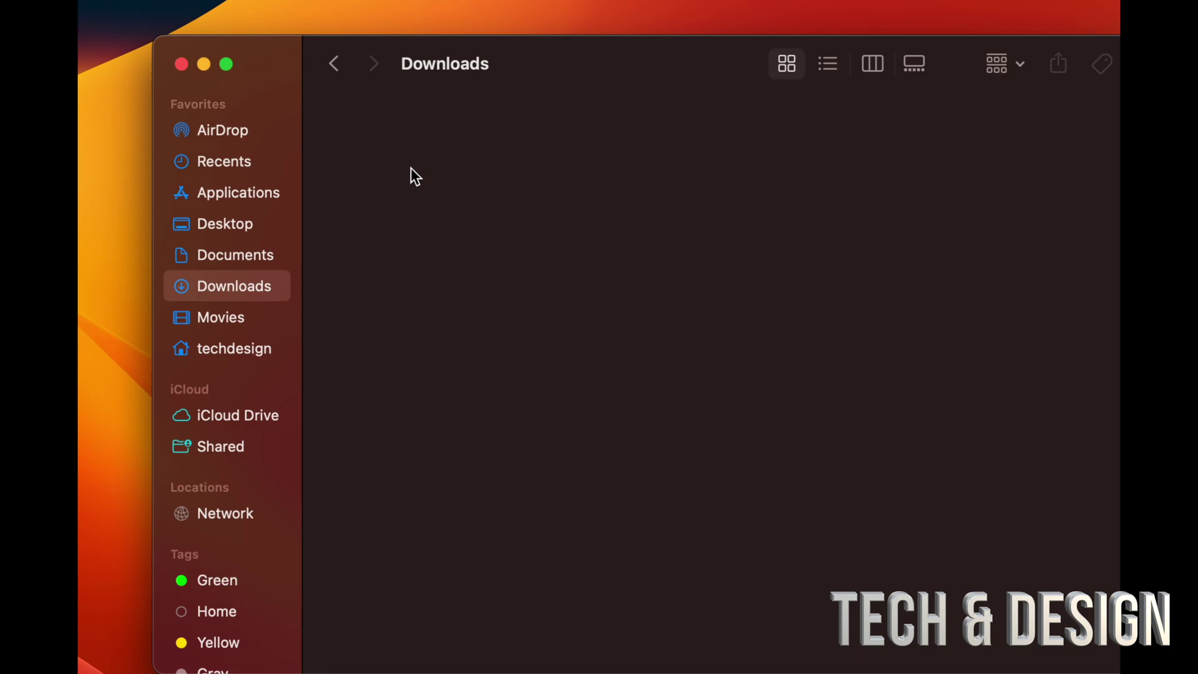
pyautogui.rightClick(411, 168)
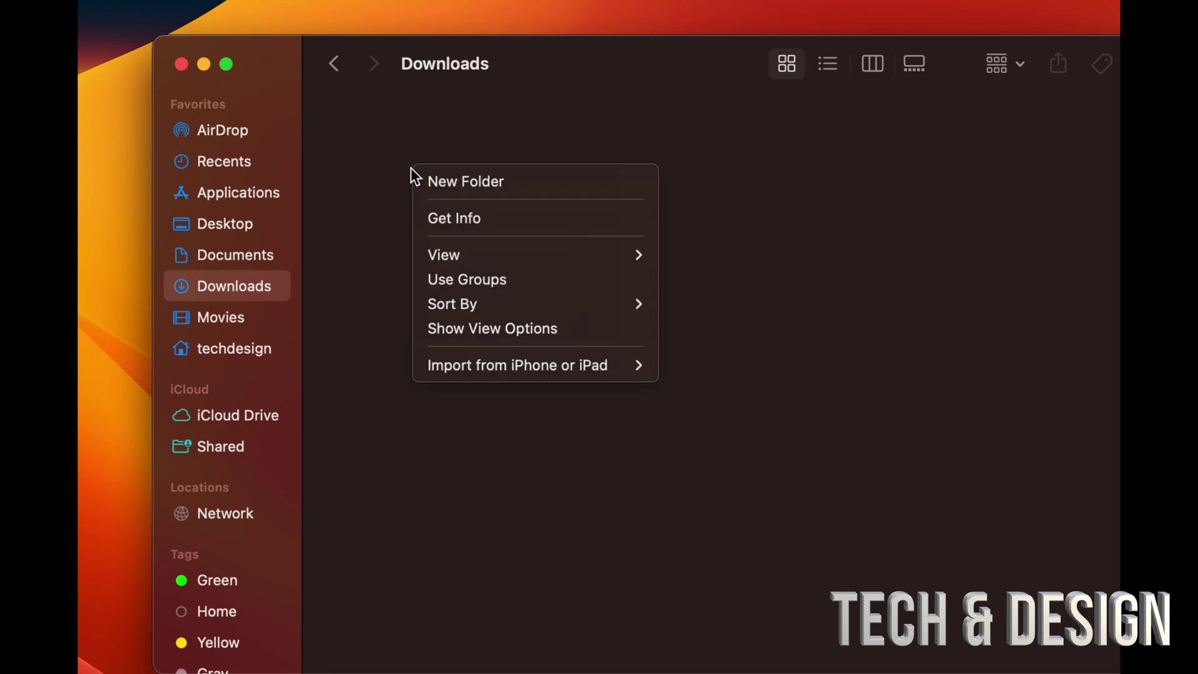
pyautogui.click(462, 181)
pyautogui.write('asjkhdkajshd')
pyautogui.click(499, 246)
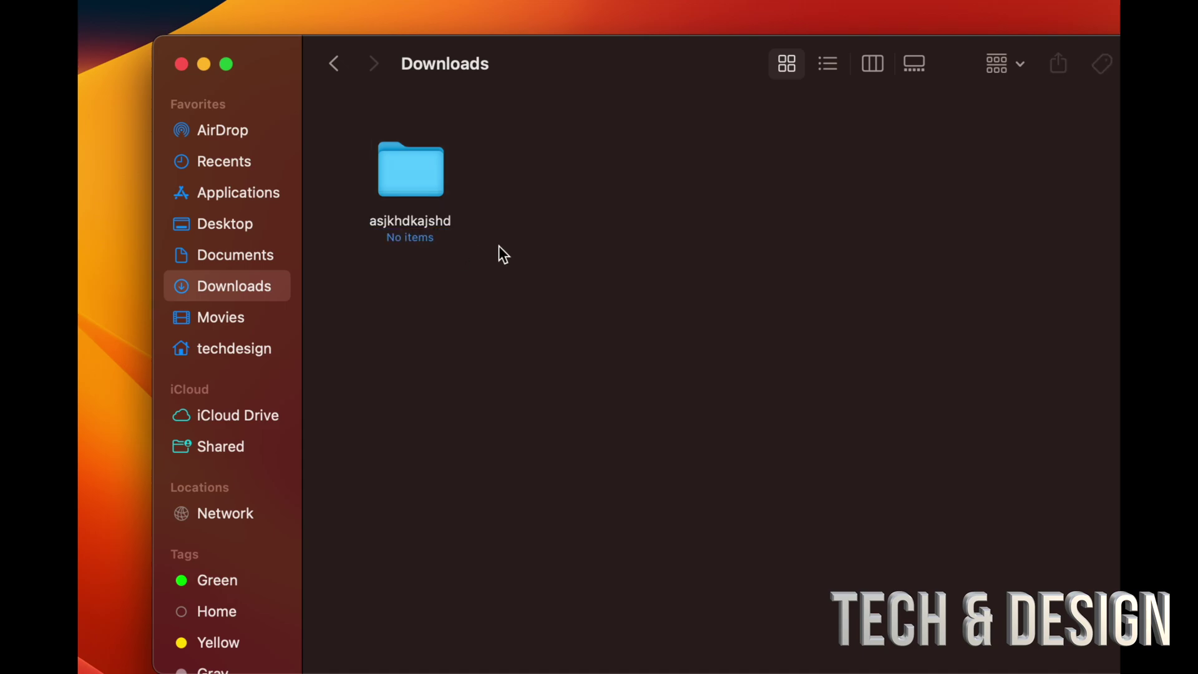
# Create a second folder in Downloads with the default name untitled folder and line it up beside the asjkhdkajshd folder
pyautogui.rightClick(506, 188)
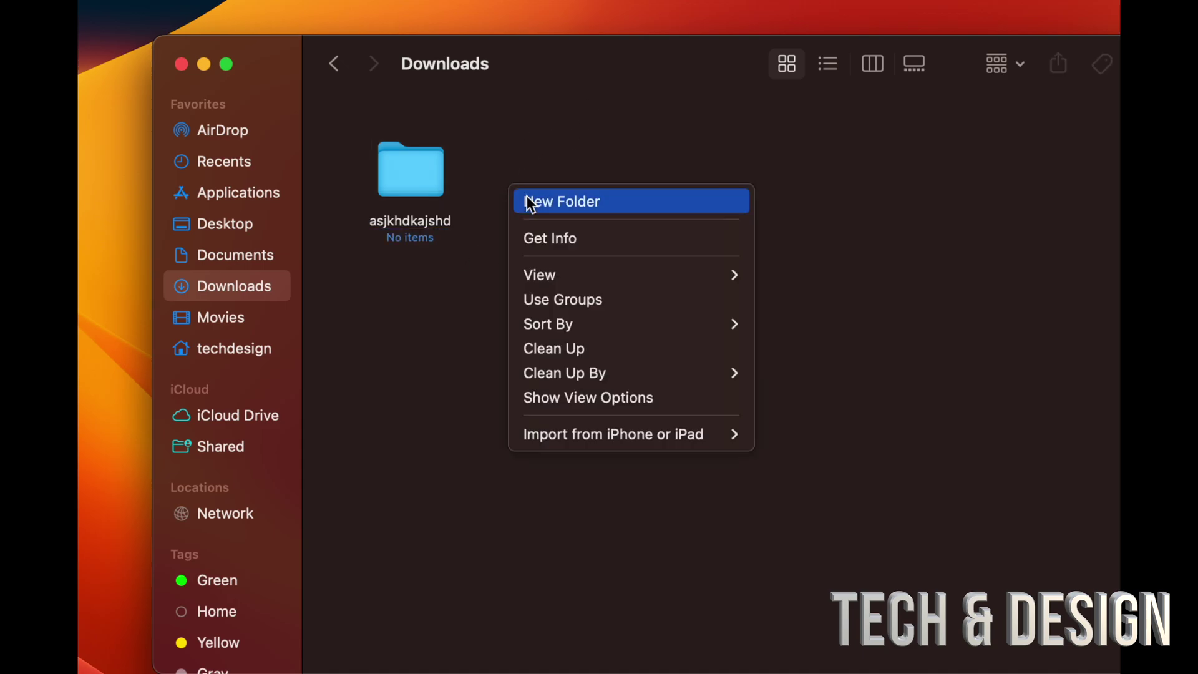
pyautogui.click(527, 200)
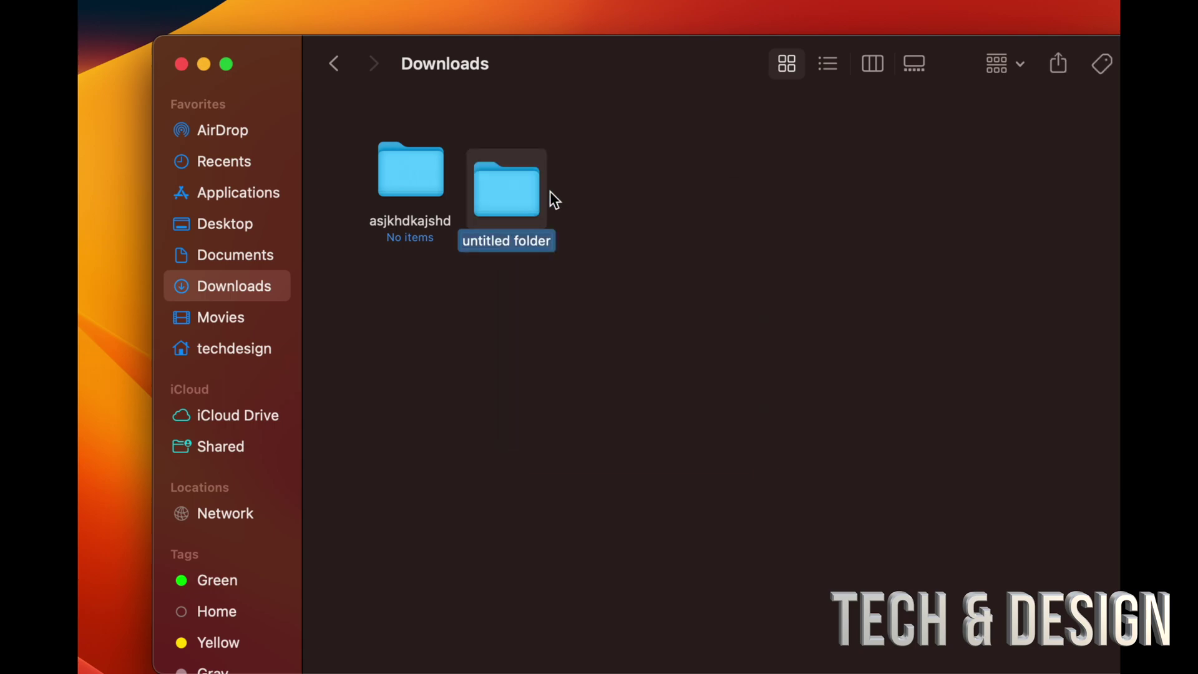
pyautogui.press('Return')
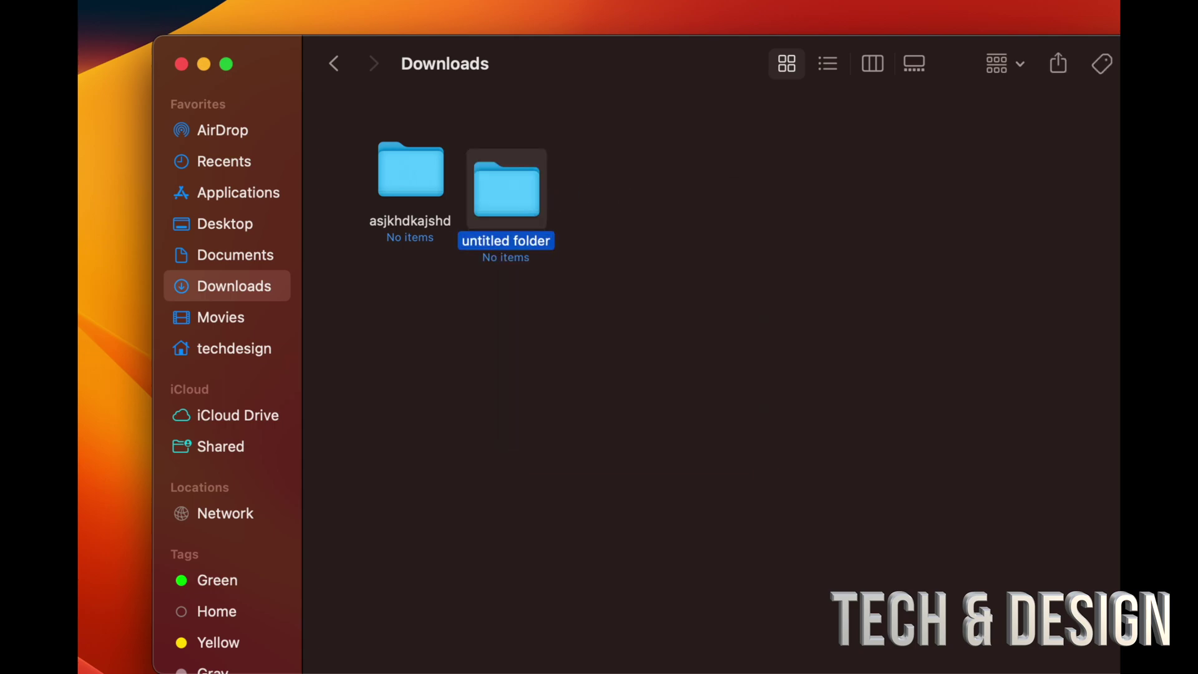
pyautogui.click(619, 183)
pyautogui.moveTo(536, 179); pyautogui.dragTo(555, 161)
pyautogui.click(643, 291)
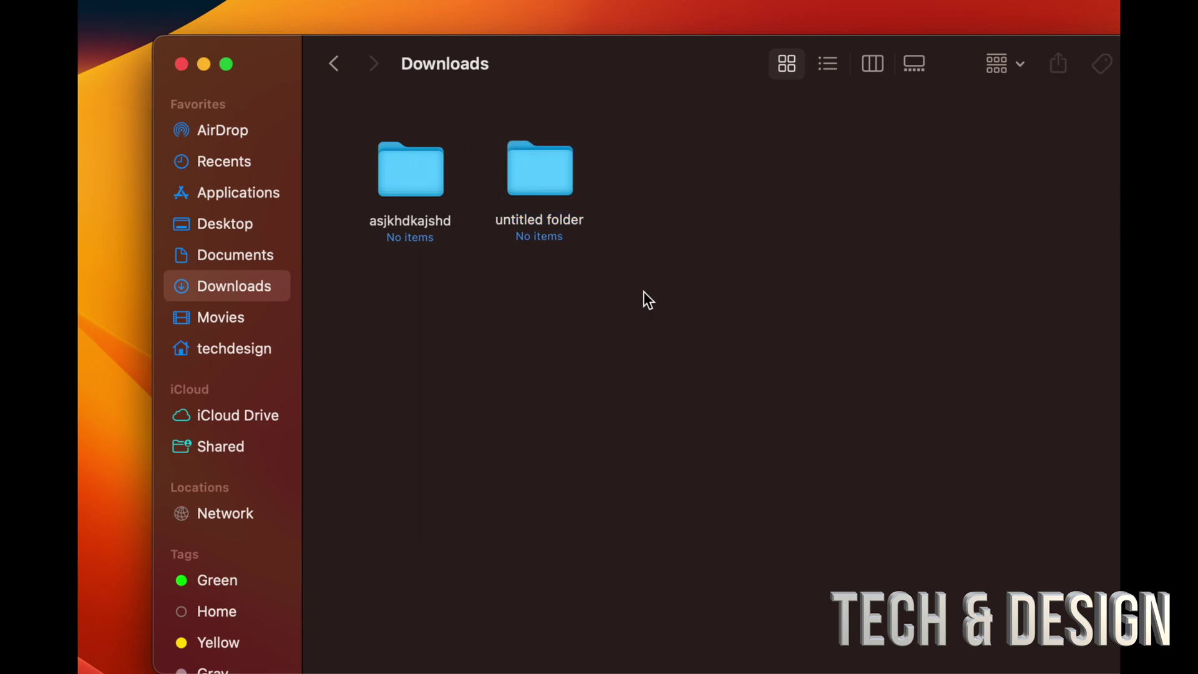
# Rename the untitled folder in Downloads as tech and design youtube channel
pyautogui.click(569, 228)
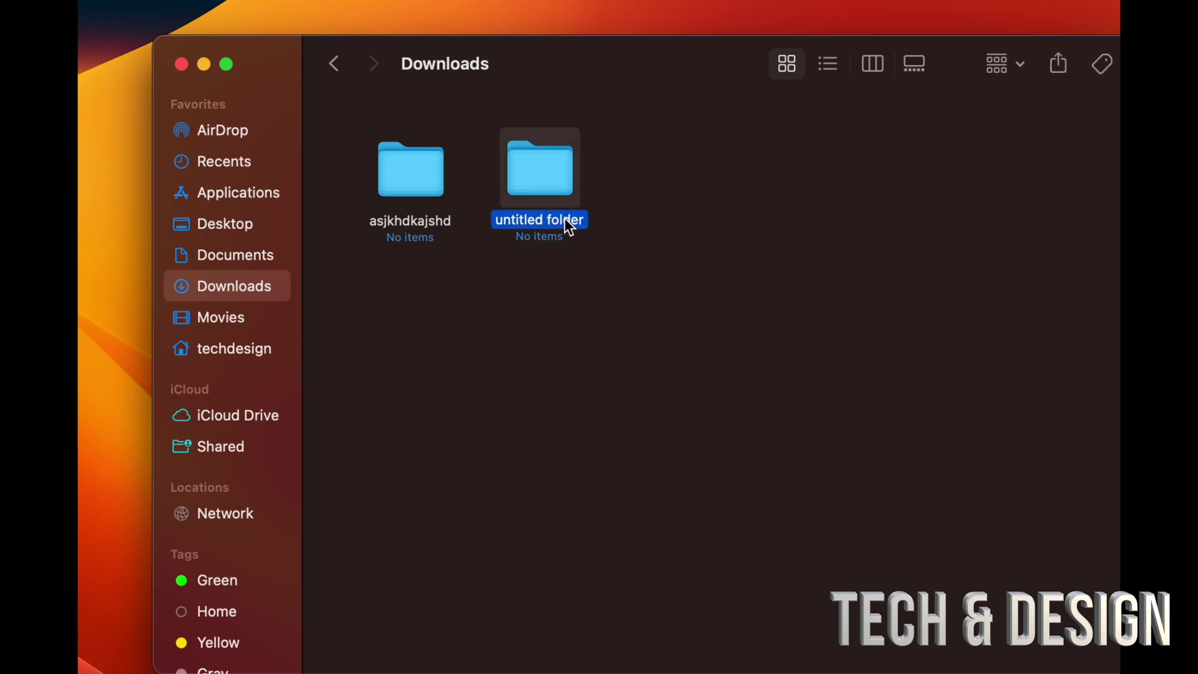
pyautogui.click(565, 220)
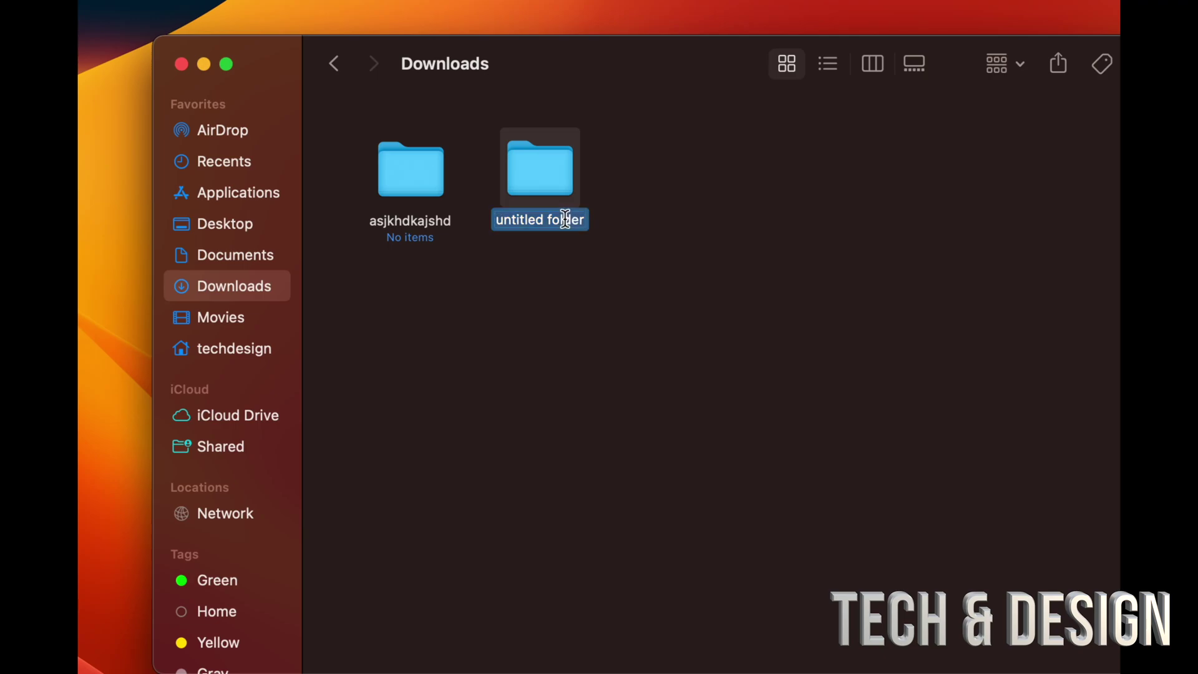
pyautogui.press('Right')
pyautogui.press('Left')
pyautogui.press('Left')
pyautogui.press('Left')
pyautogui.press('Left')
pyautogui.press('Left')
pyautogui.press('Left')
pyautogui.press('Left')
pyautogui.press('Right')
pyautogui.press('Right')
pyautogui.press('Right')
pyautogui.press('Right')
pyautogui.press('Right')
pyautogui.press('Right')
pyautogui.press('Right')
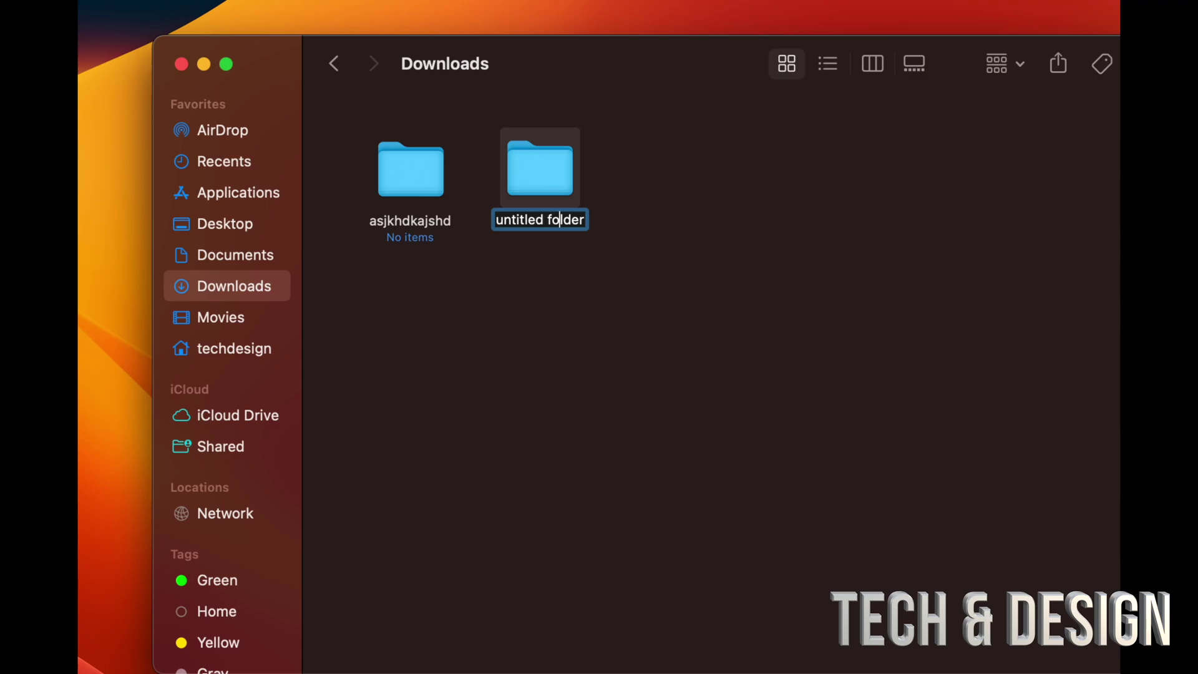
pyautogui.press('BackSpace')
pyautogui.press('BackSpace')
pyautogui.press('BackSpace')
pyautogui.press('BackSpace')
pyautogui.press('BackSpace')
pyautogui.press('BackSpace')
pyautogui.press('BackSpace')
pyautogui.press('BackSpace')
pyautogui.press('BackSpace')
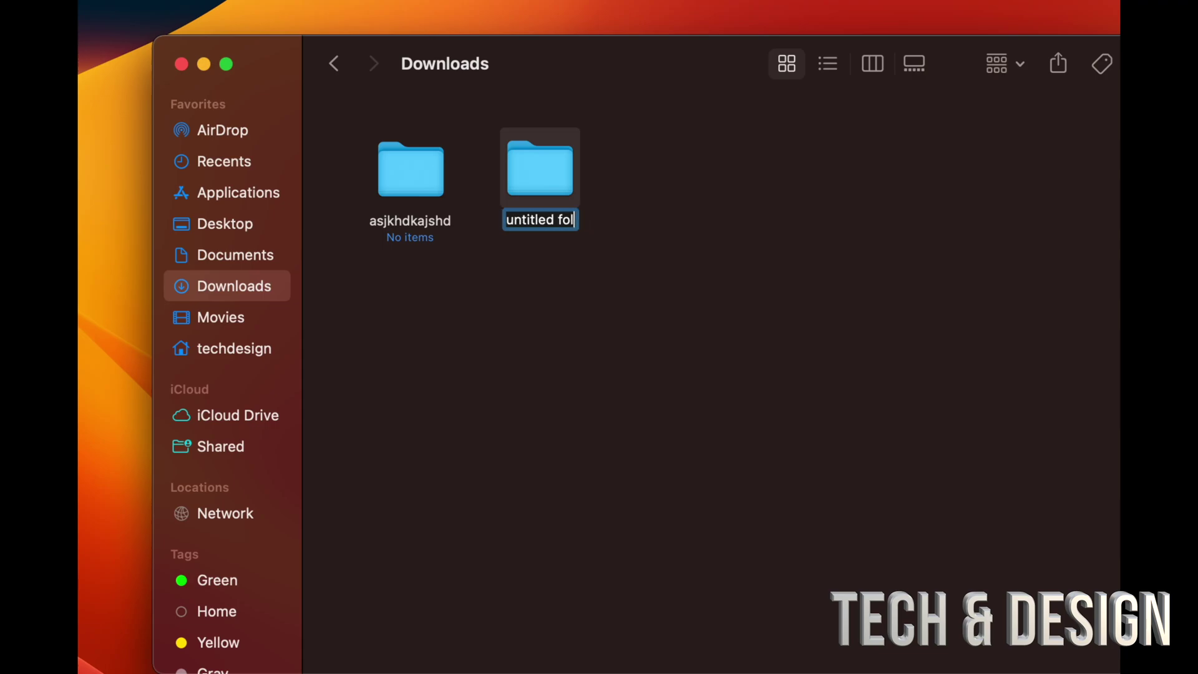
pyautogui.press('BackSpace')
pyautogui.press('BackSpace')
pyautogui.press('BackSpace')
pyautogui.press('BackSpace')
pyautogui.press('BackSpace')
pyautogui.press('BackSpace')
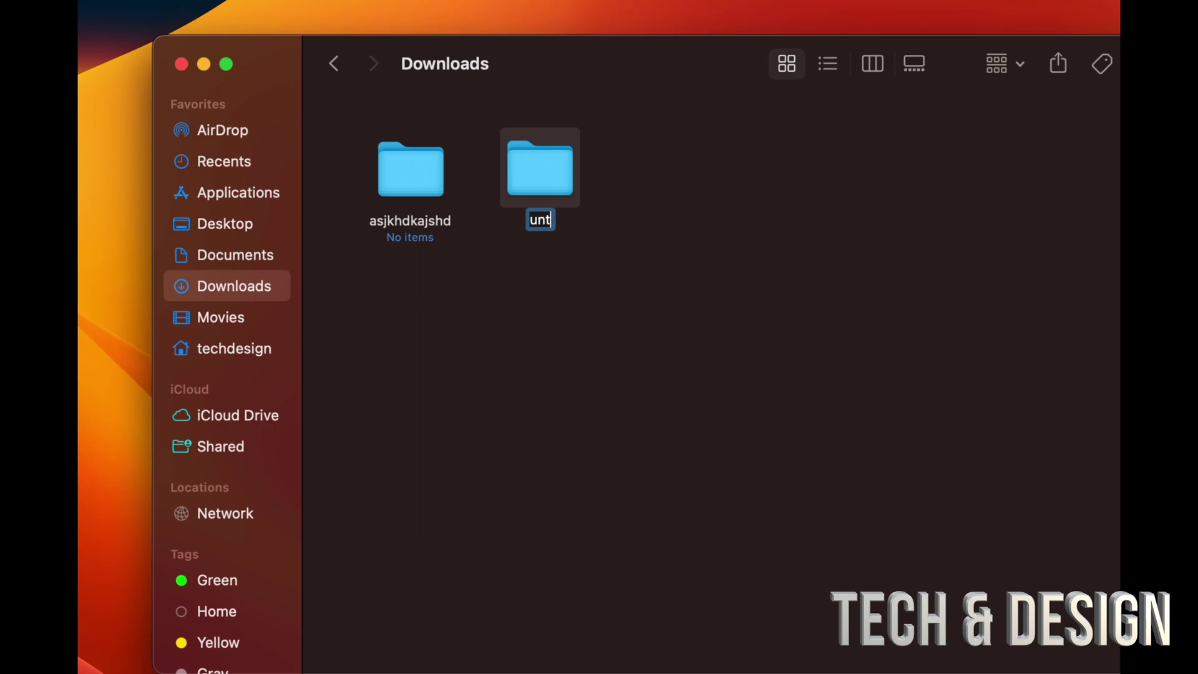
pyautogui.write('tech and')
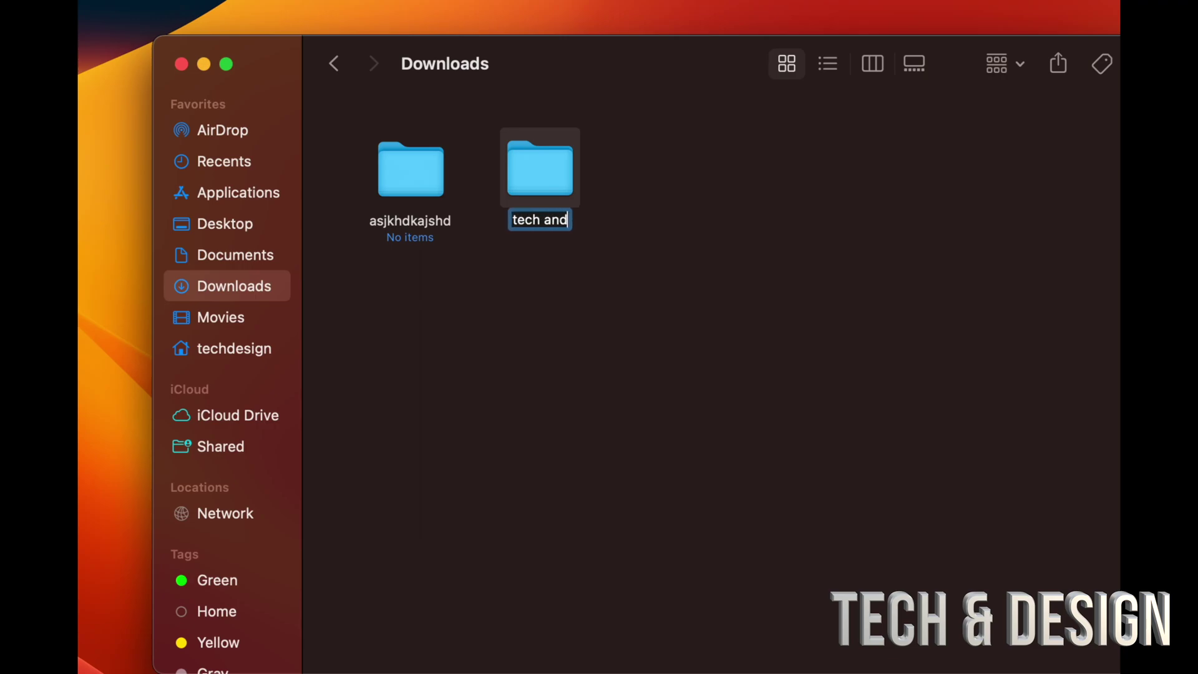
pyautogui.write(' design yo')
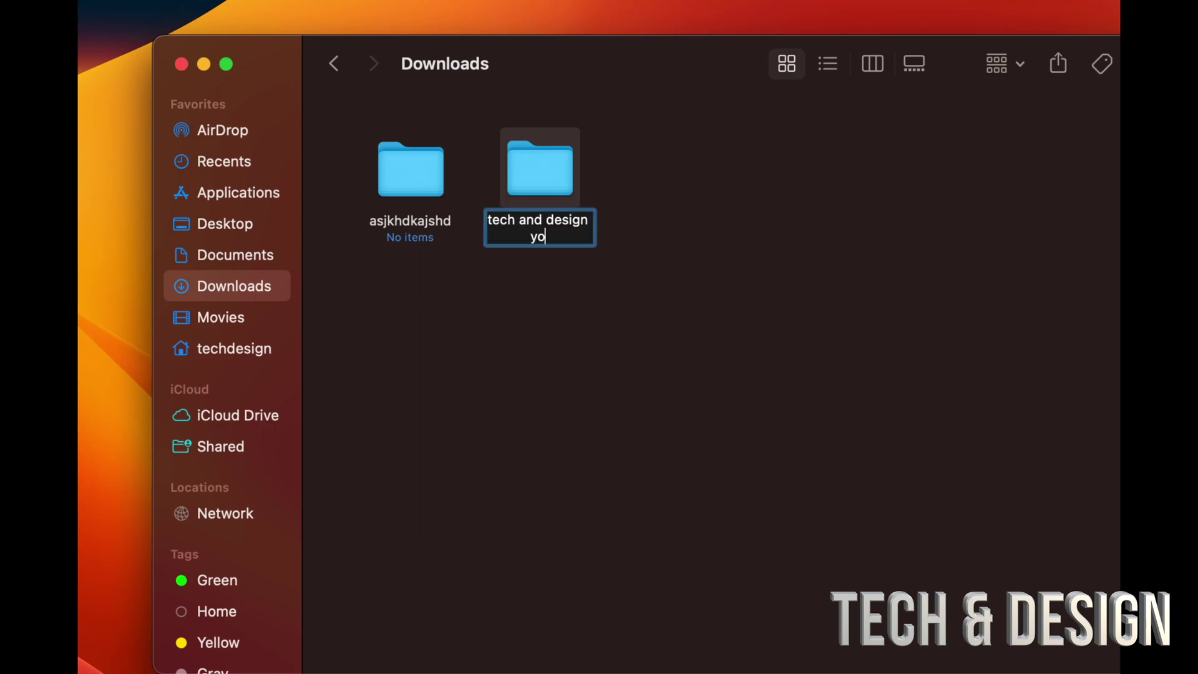
pyautogui.write('utube channel')
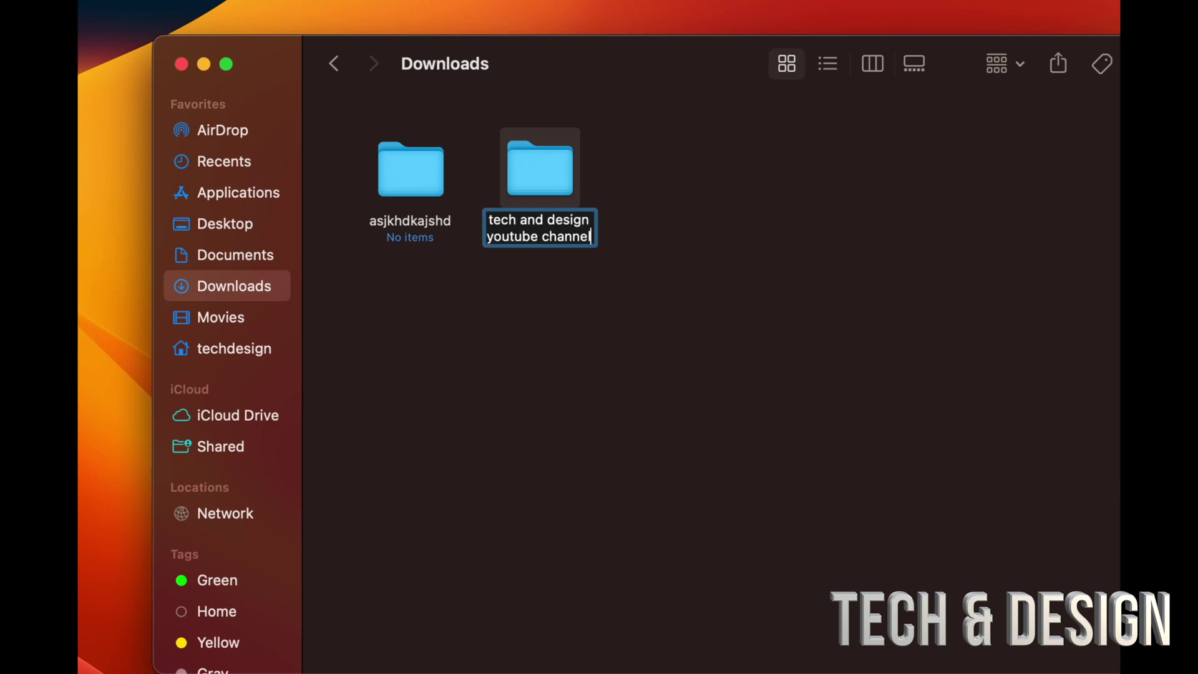
pyautogui.click(758, 222)
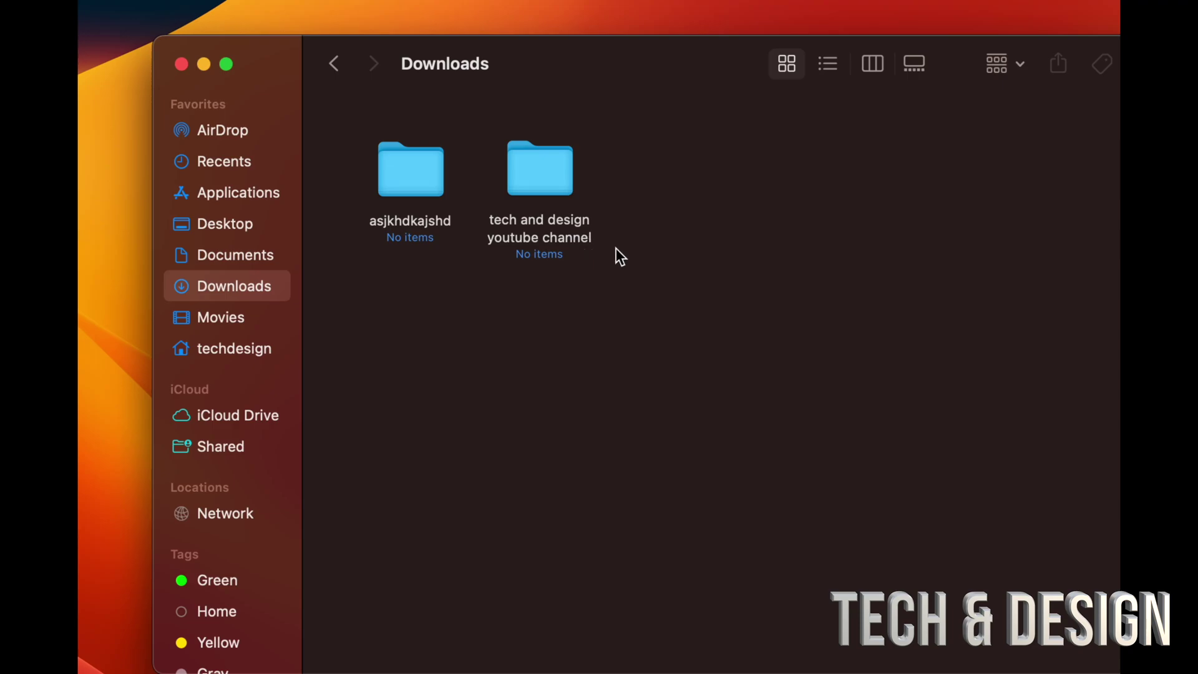
# Move the tech and design youtube channel folder to the Trash and permanently empty the Trash
pyautogui.click(555, 180)
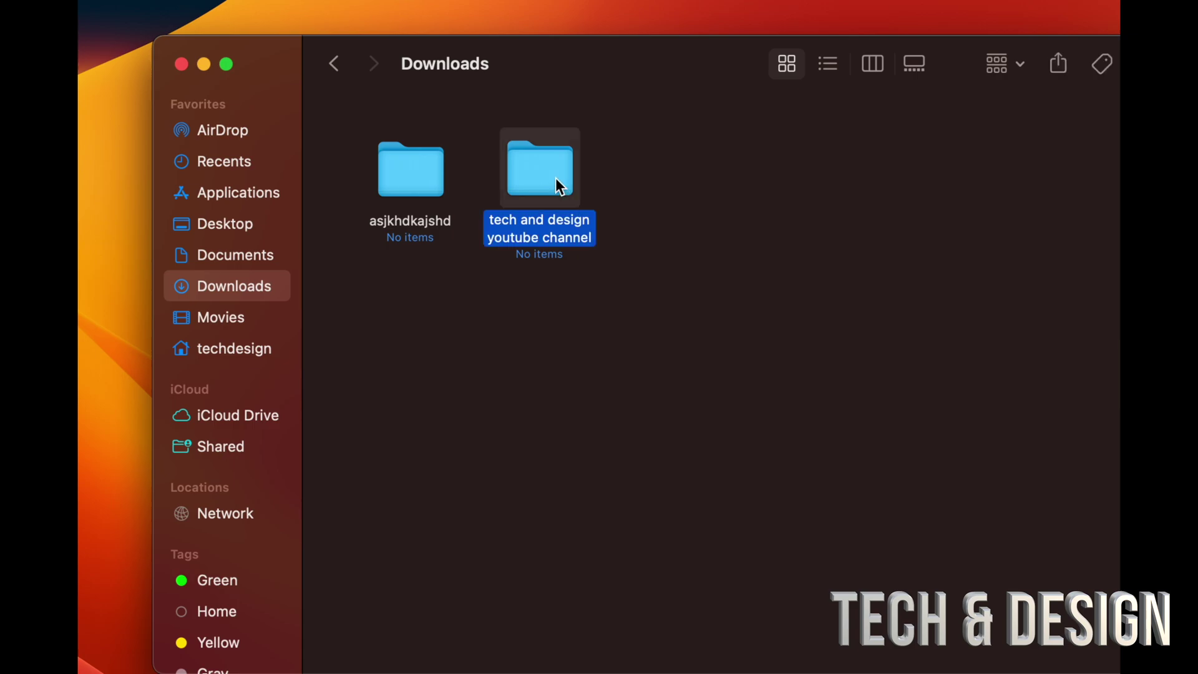
pyautogui.press('super+BackSpace')
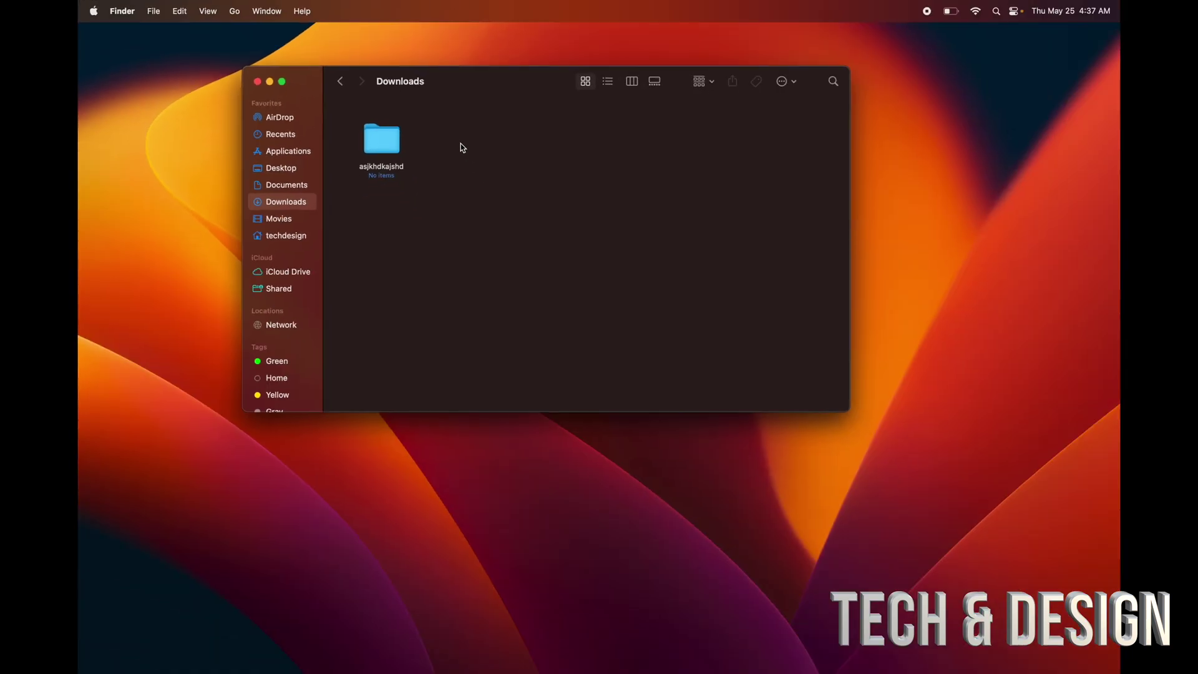
pyautogui.moveTo(846, 660)
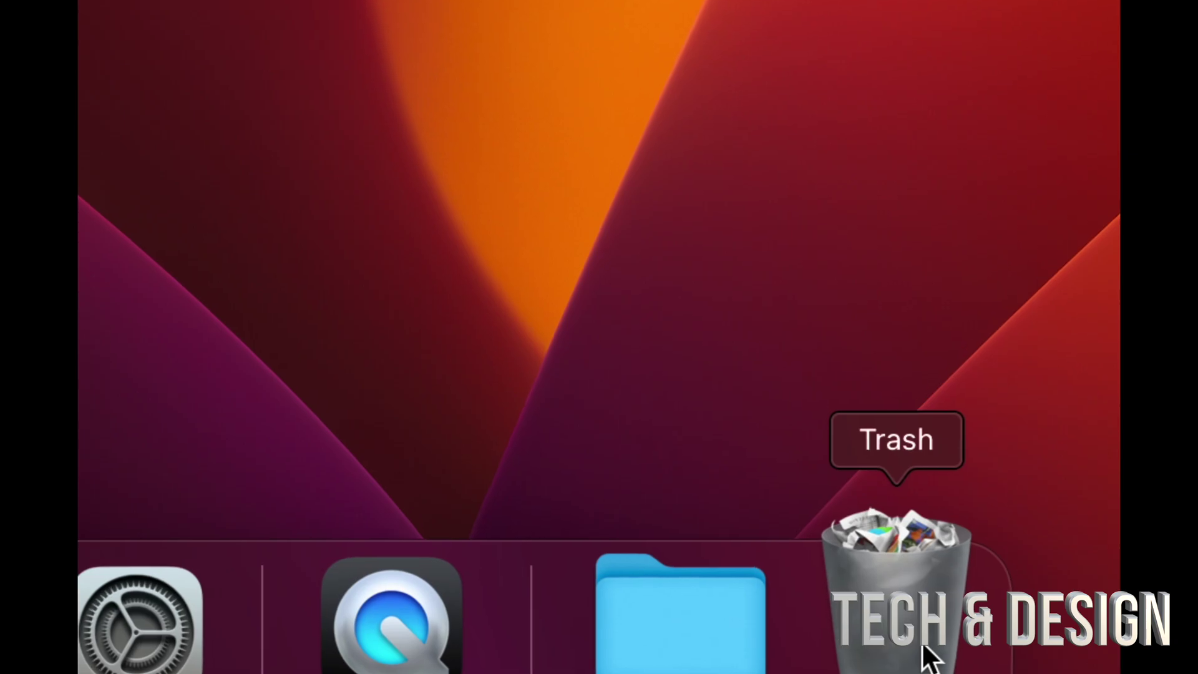
pyautogui.rightClick(930, 658)
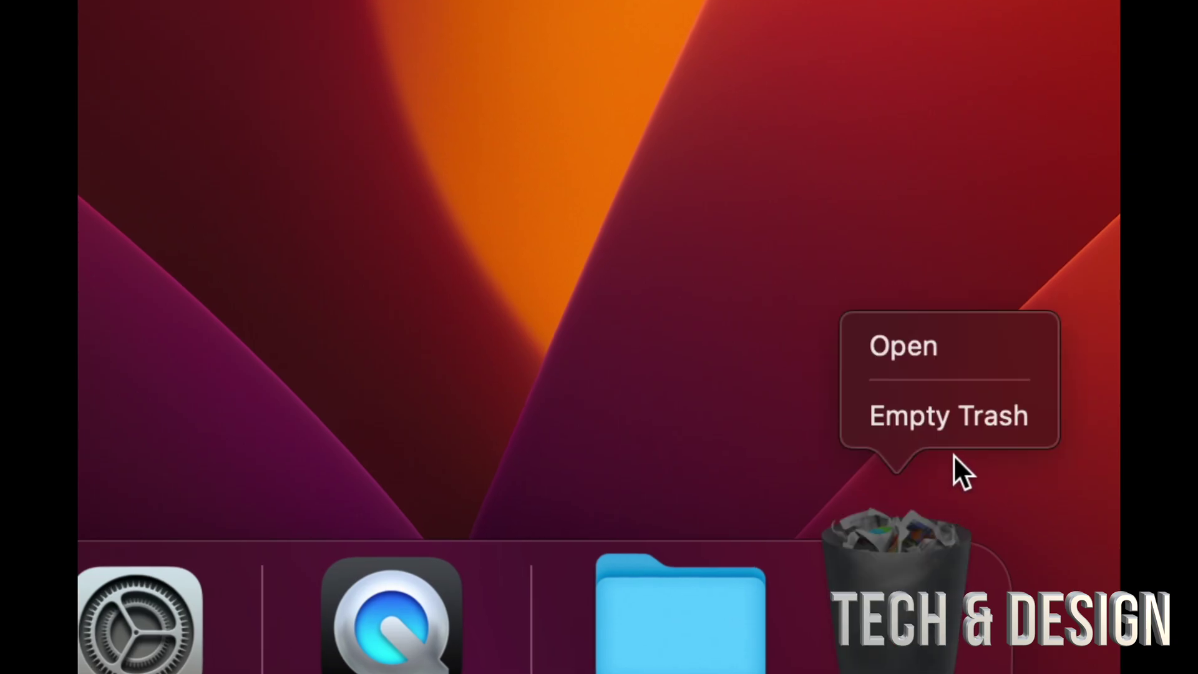
pyautogui.click(934, 426)
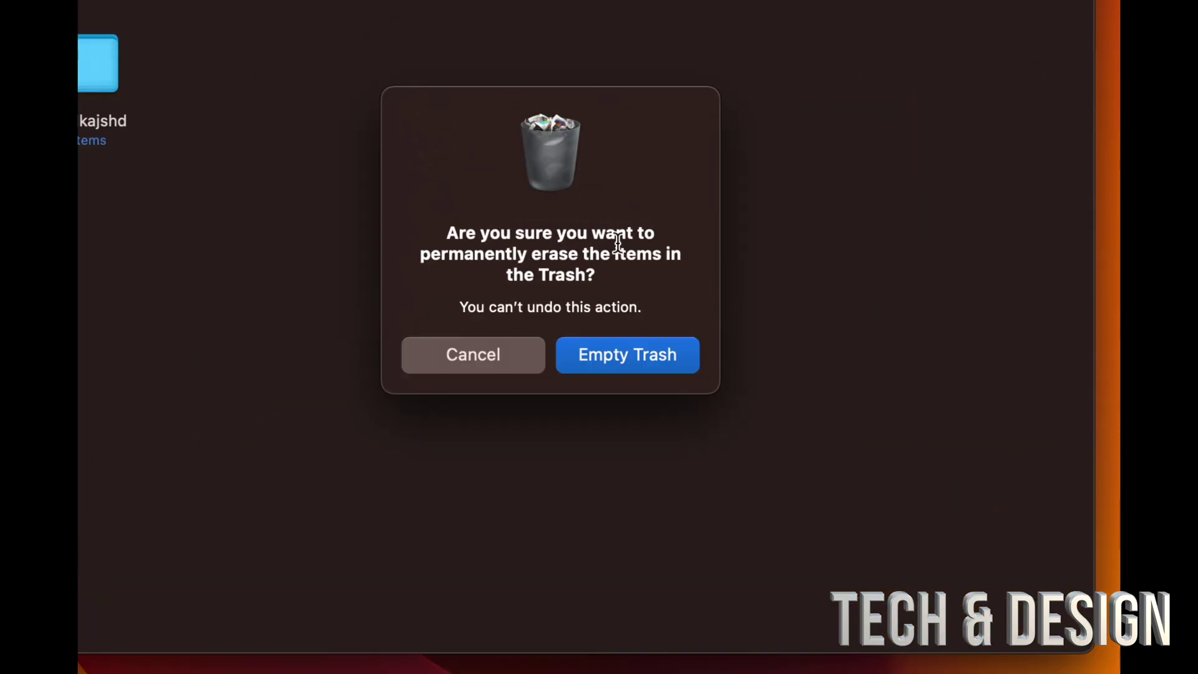
pyautogui.click(605, 393)
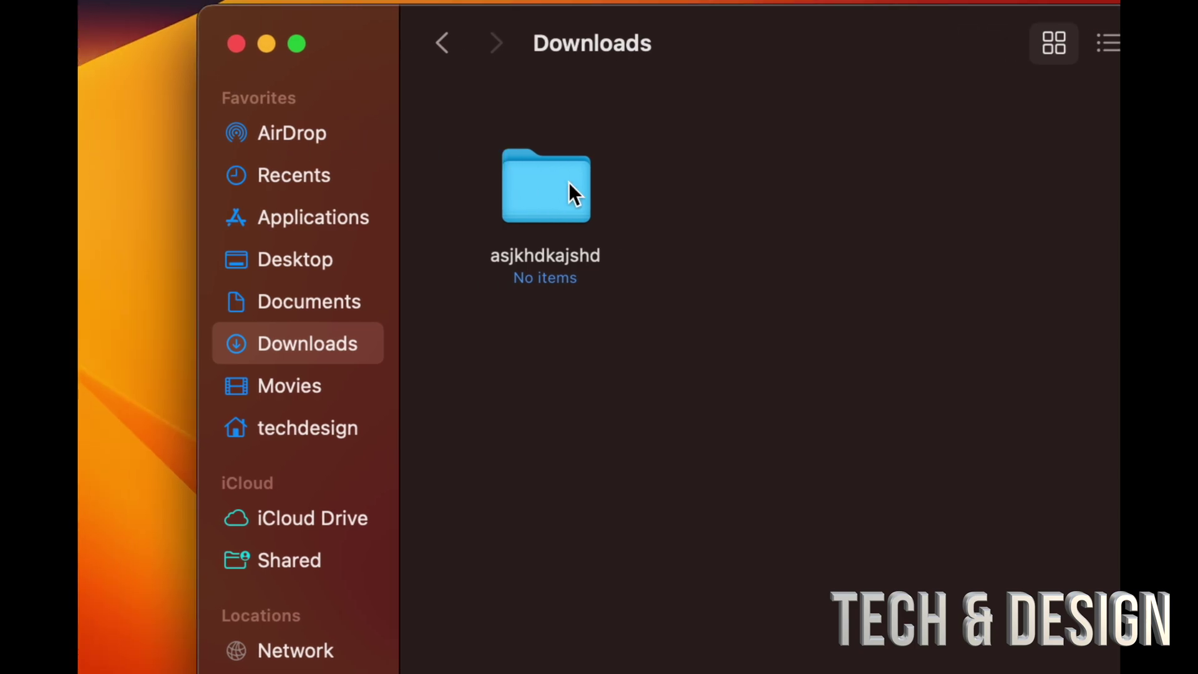
# In the asjkhdkajshd folder's info, set the sharing privilege of both staff and everyone to Read & Write
pyautogui.rightClick(567, 182)
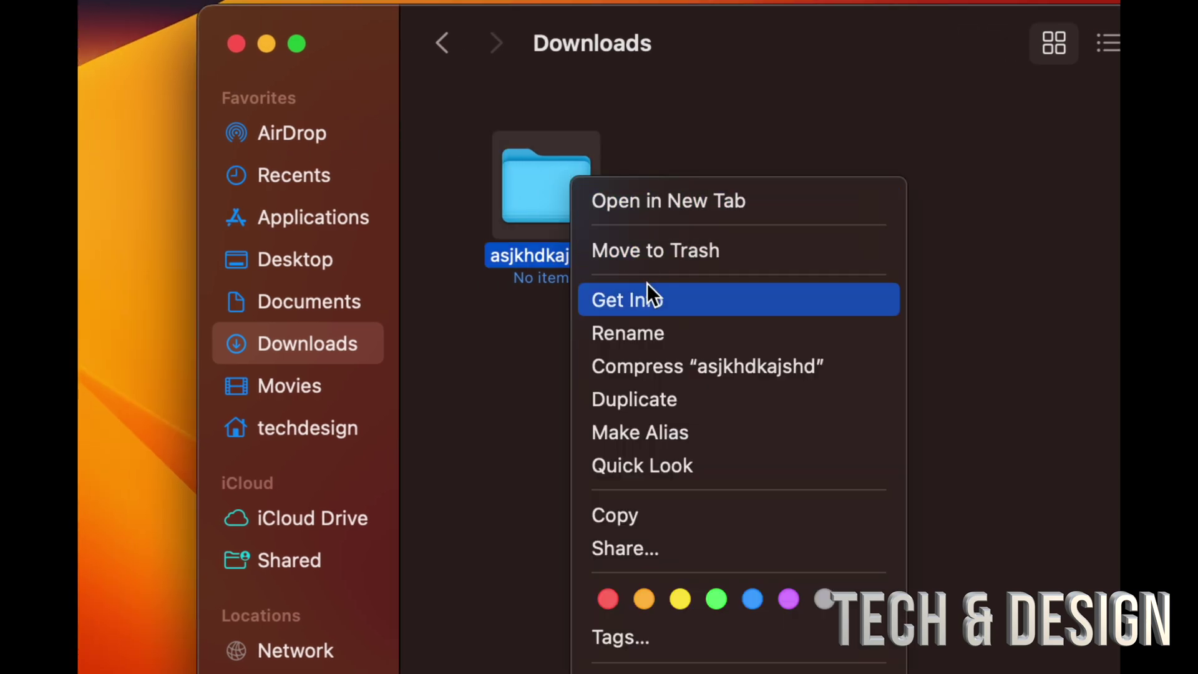
pyautogui.click(636, 298)
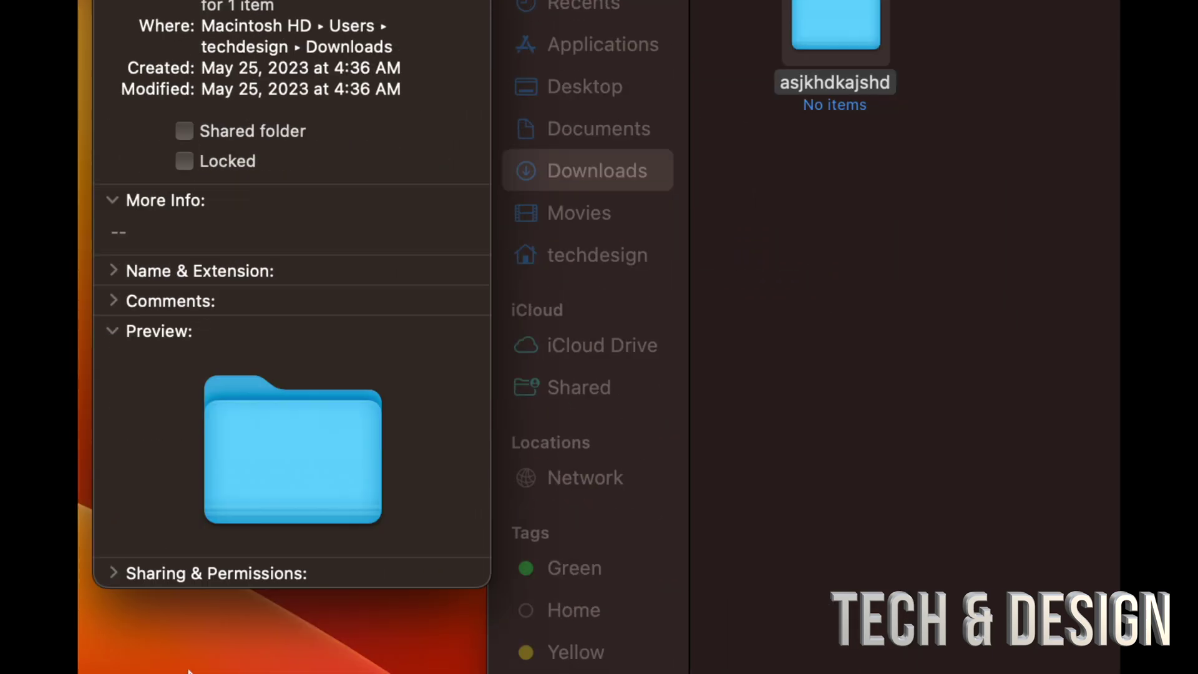
pyautogui.click(113, 573)
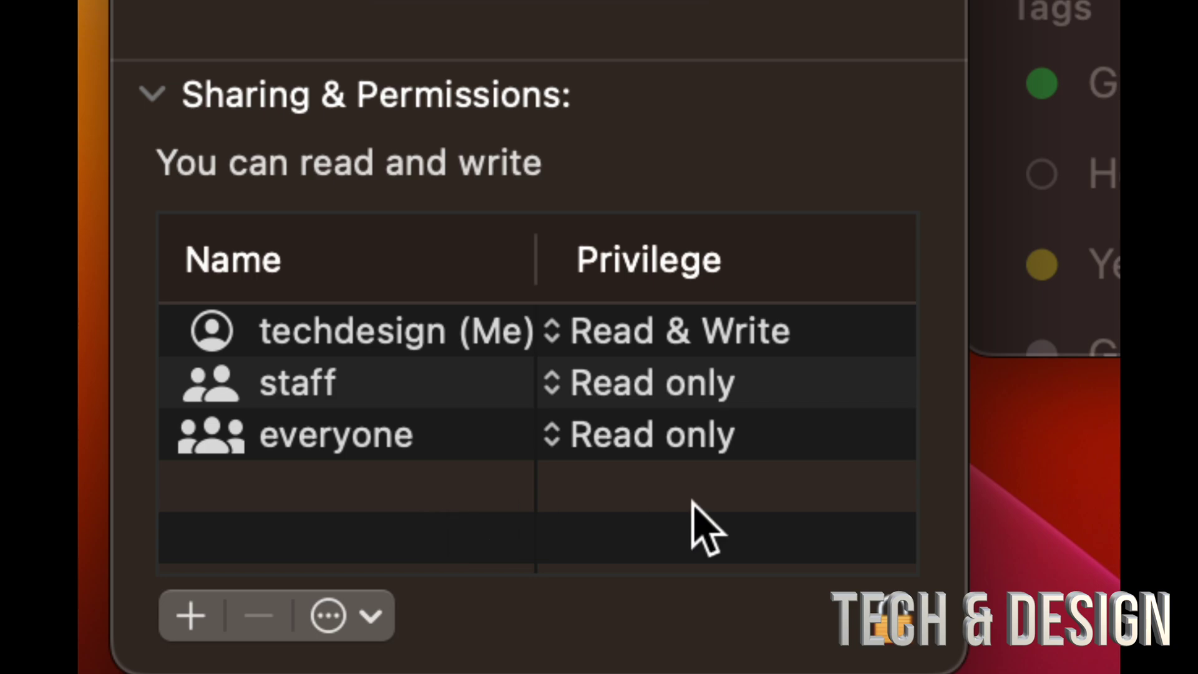
pyautogui.click(548, 382)
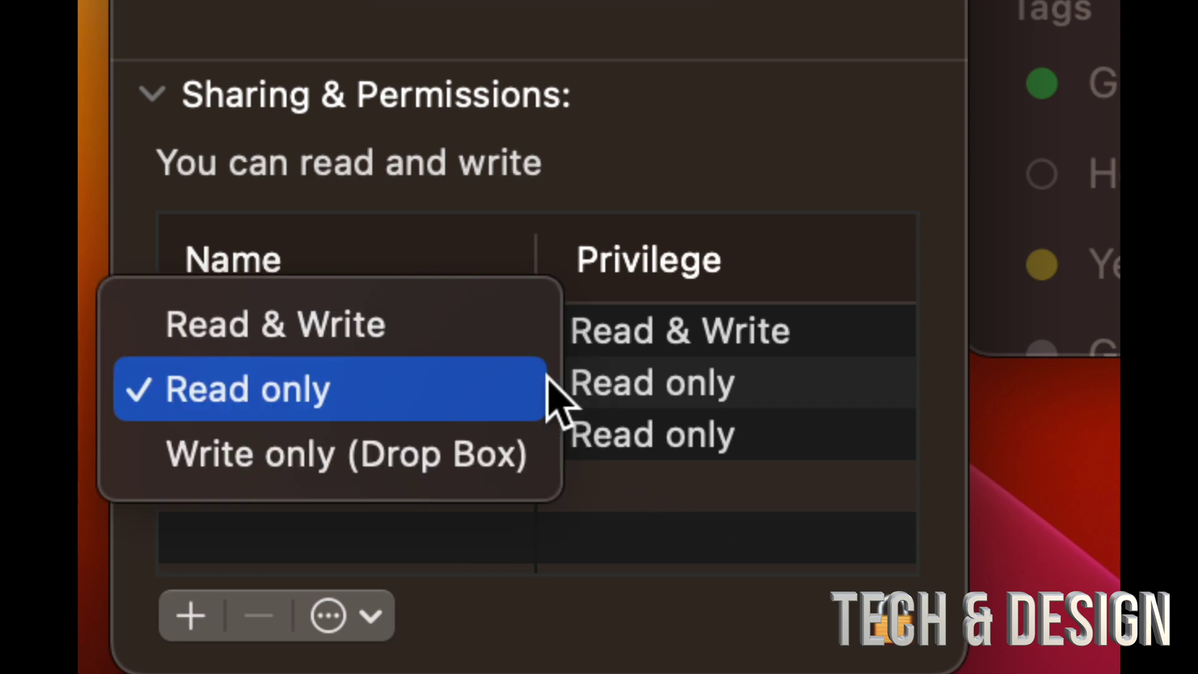
pyautogui.click(426, 361)
pyautogui.click(552, 443)
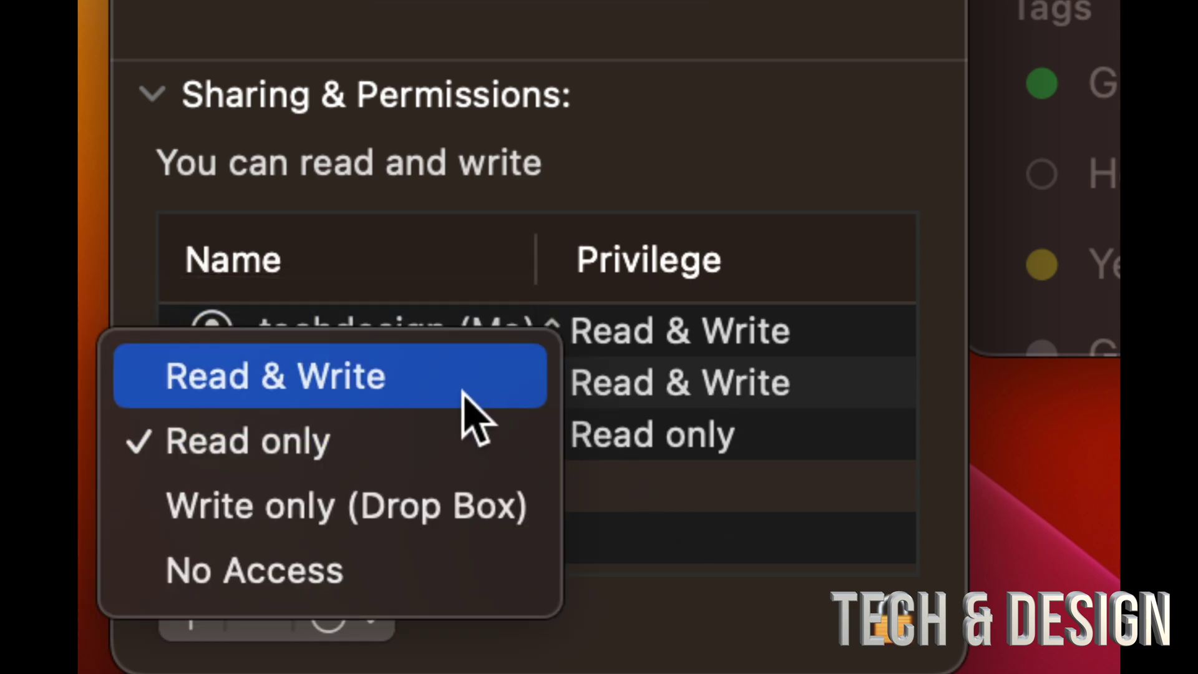
pyautogui.click(462, 392)
# Switch the own account's privilege to Read only and back to Read & Write, and close the folder's info window
pyautogui.click(552, 334)
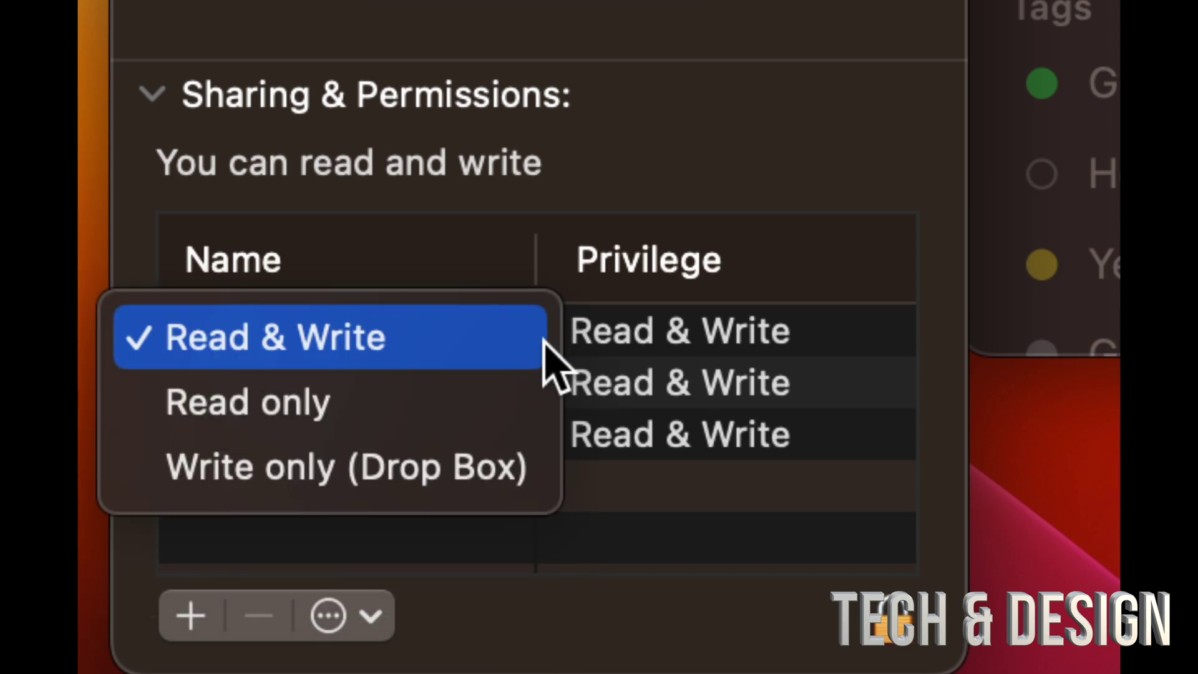
pyautogui.click(524, 402)
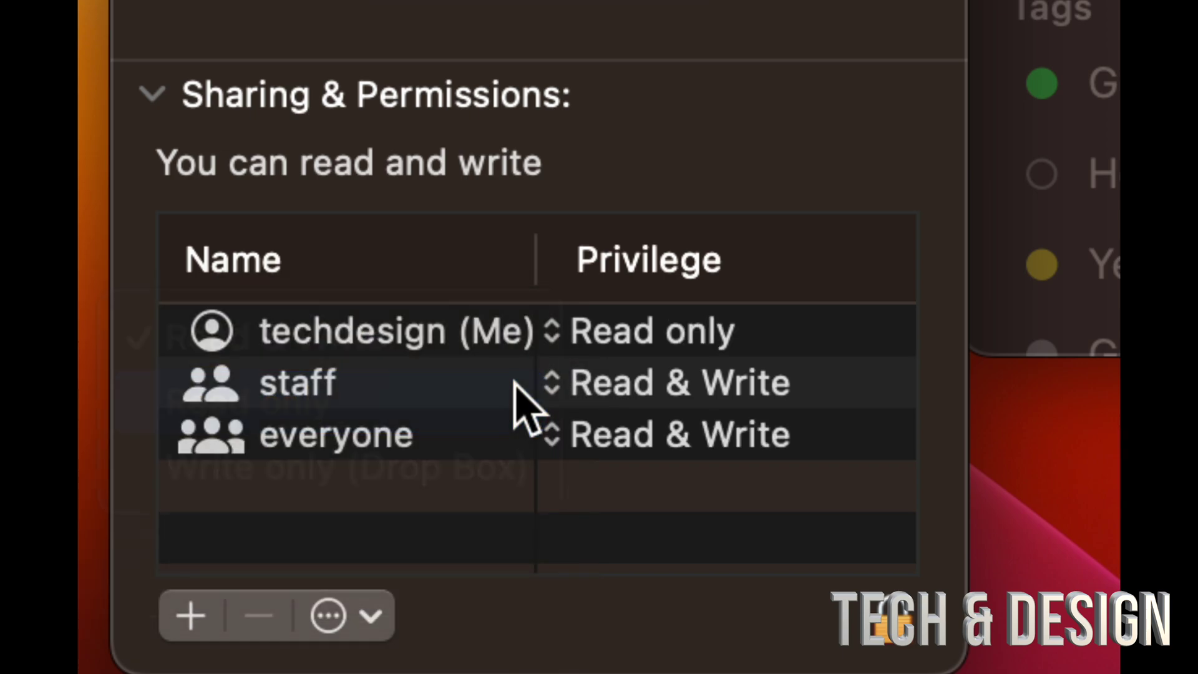
pyautogui.click(558, 341)
pyautogui.click(436, 289)
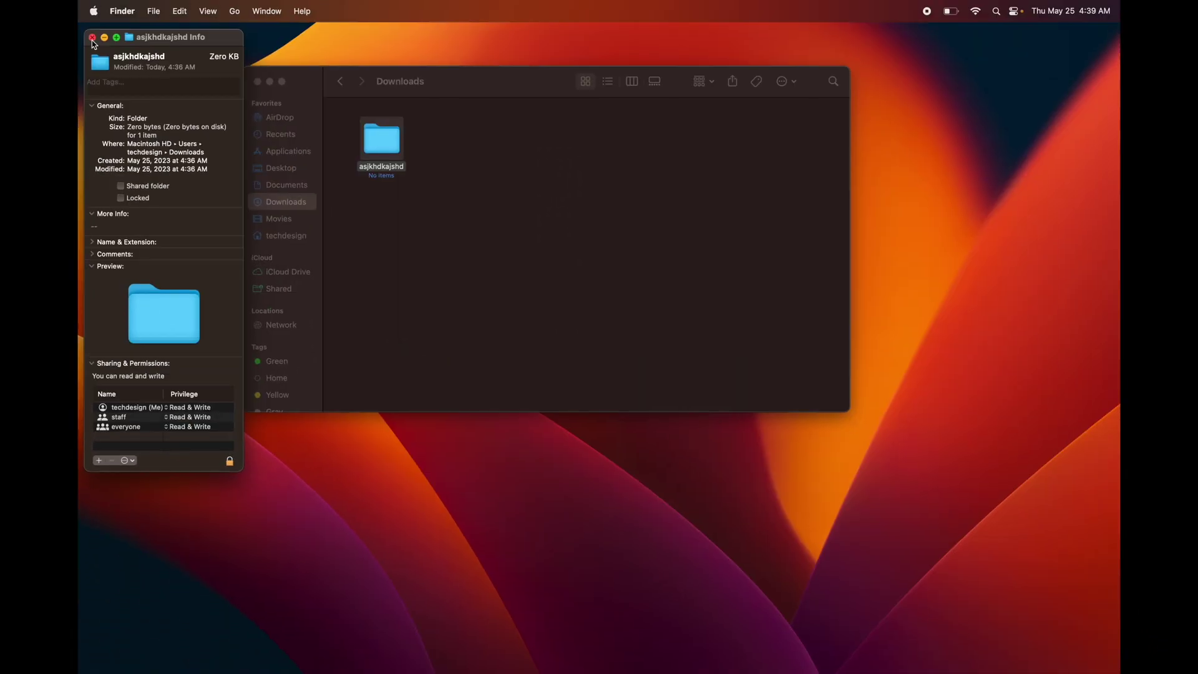
pyautogui.click(95, 36)
pyautogui.click(441, 142)
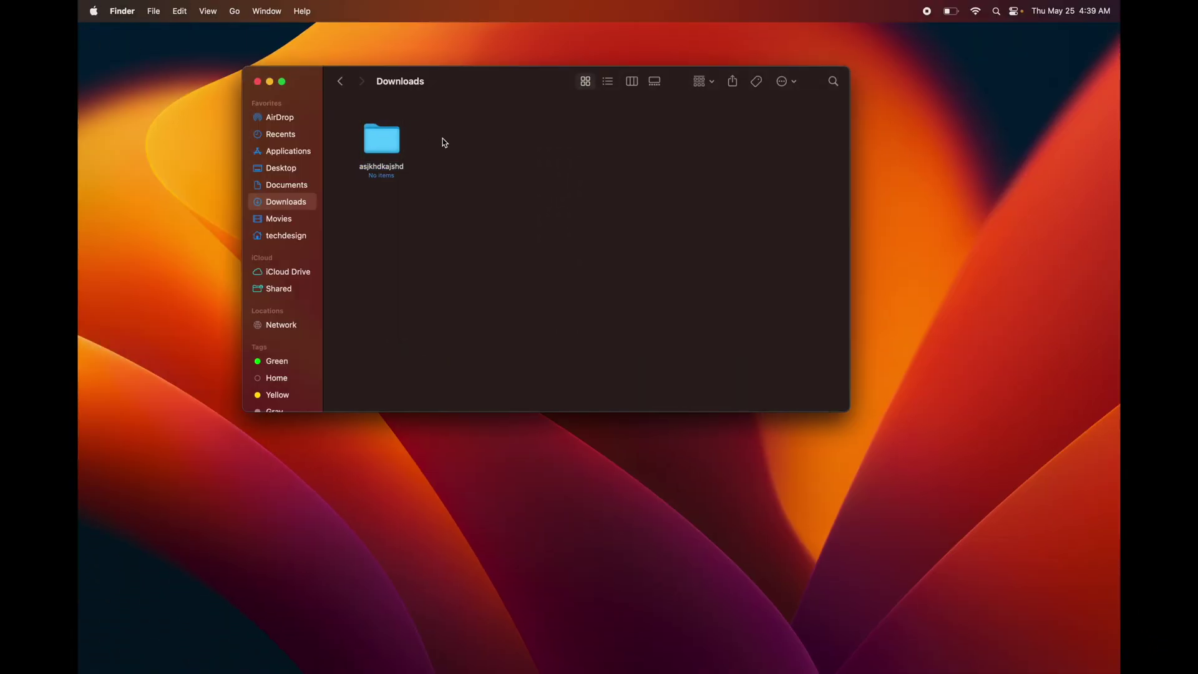
# Move the asjkhdkajshd folder to the Trash and permanently empty the Trash
pyautogui.click(396, 142)
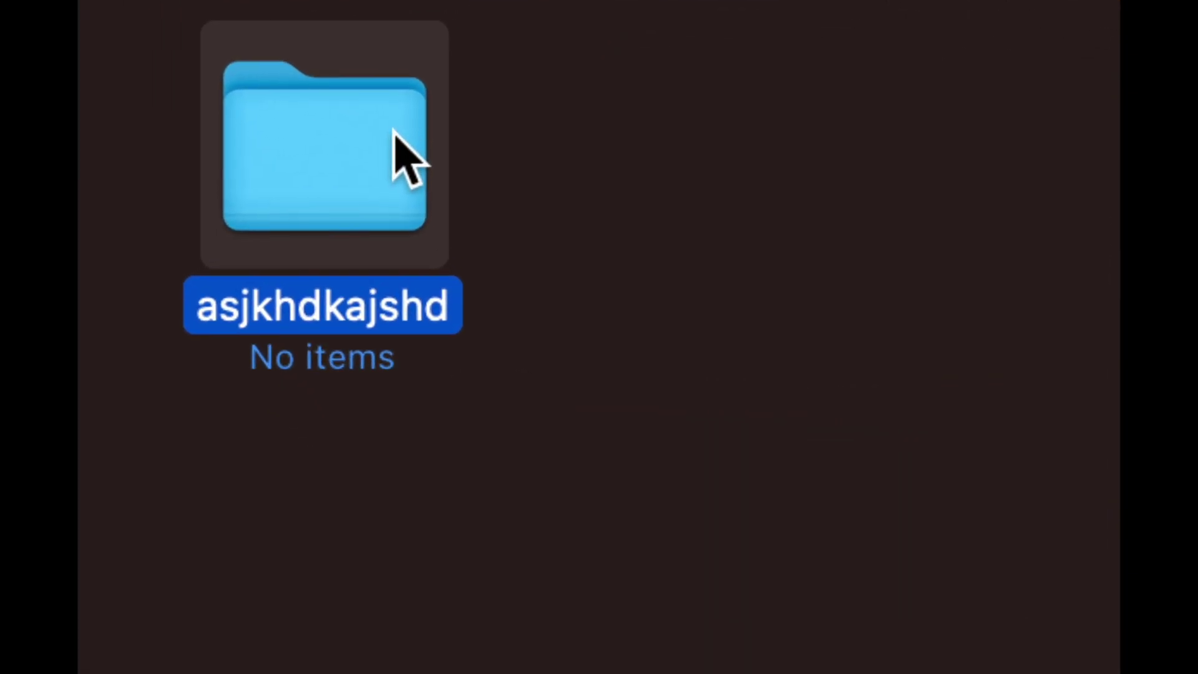
pyautogui.rightClick(393, 132)
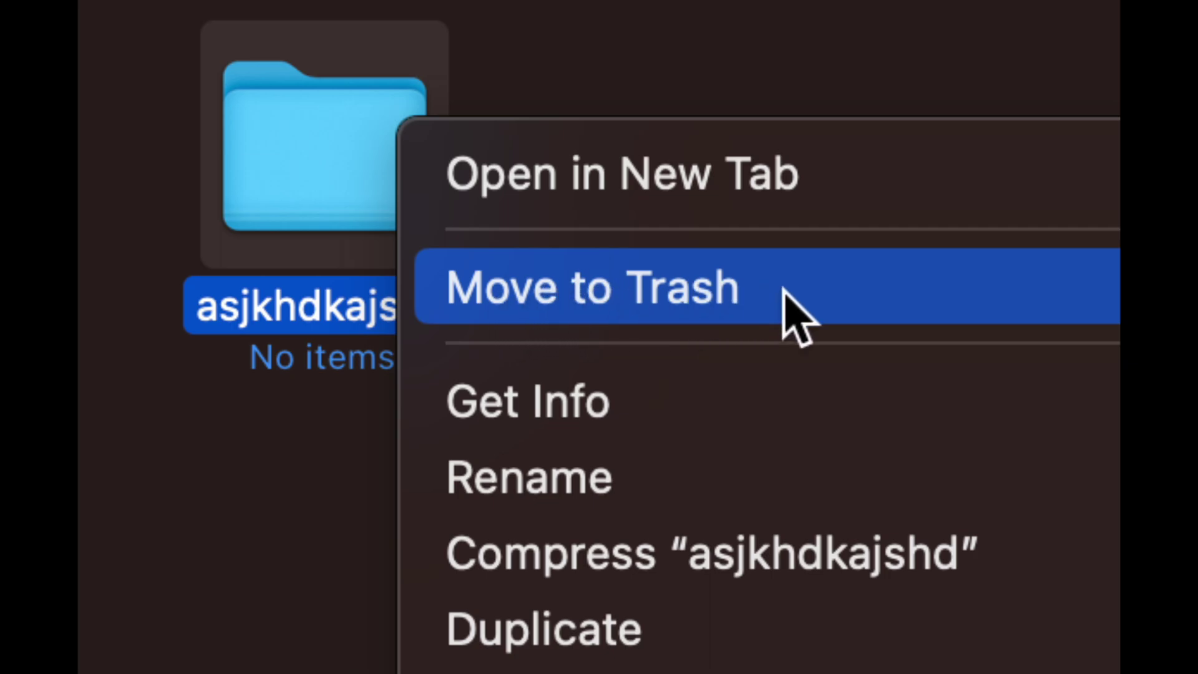
pyautogui.click(850, 307)
pyautogui.moveTo(792, 648)
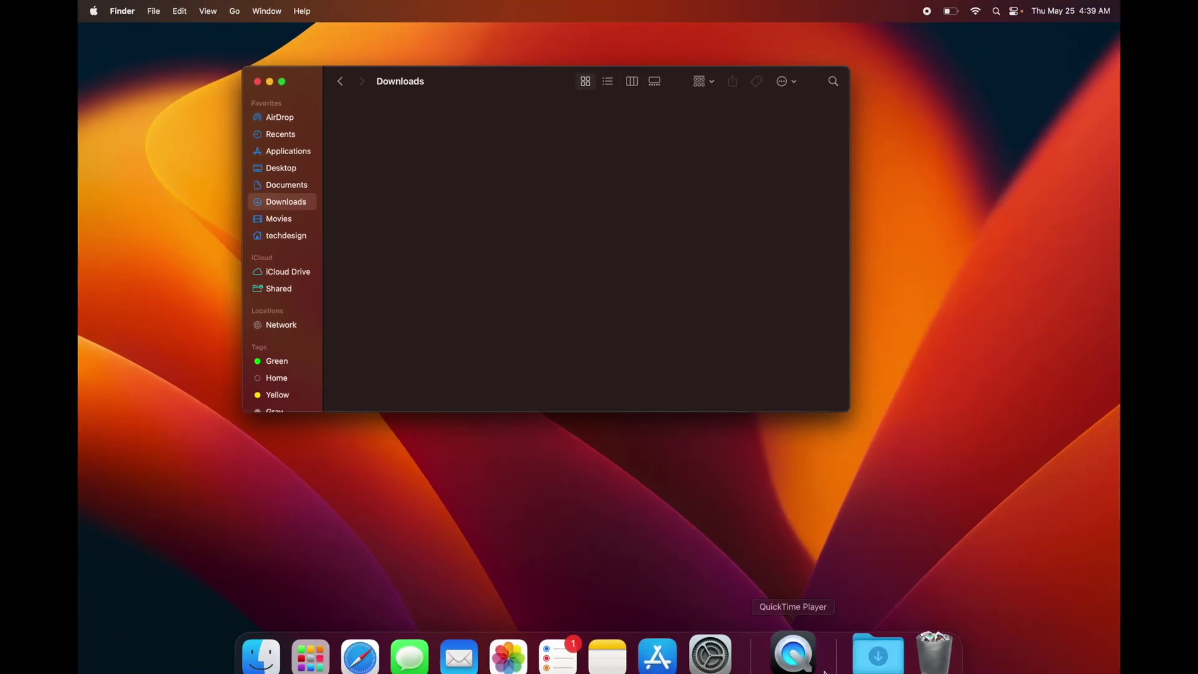
pyautogui.click(927, 643)
pyautogui.moveTo(481, 101); pyautogui.dragTo(498, 189)
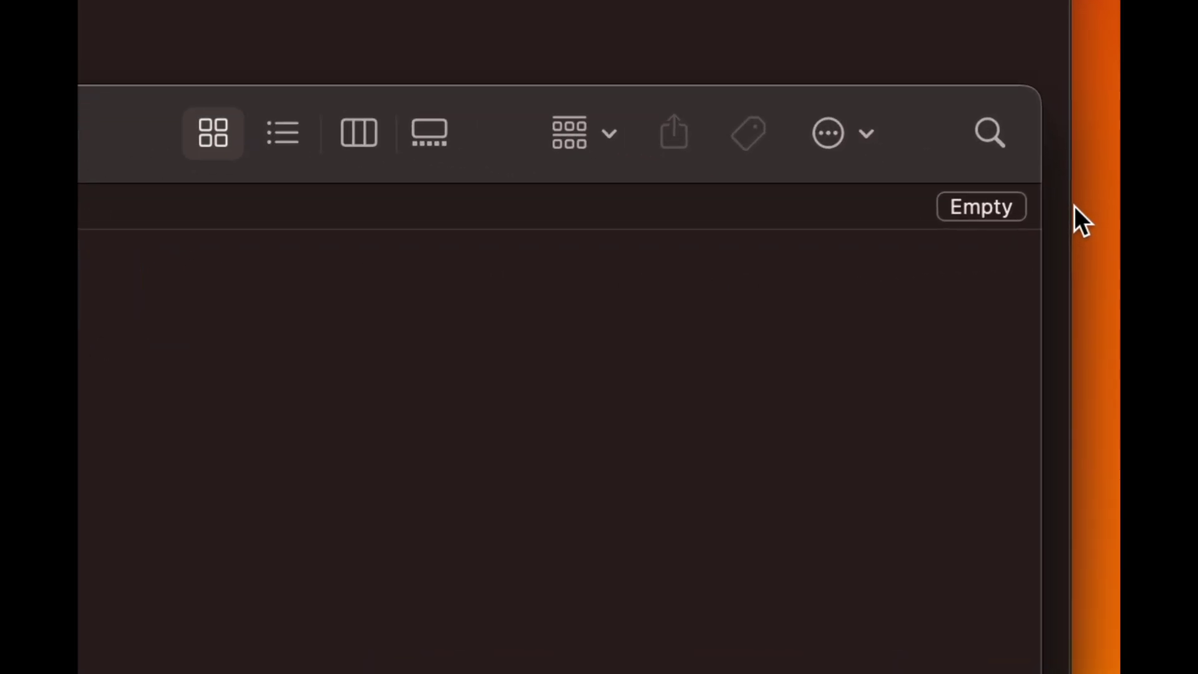
pyautogui.click(993, 205)
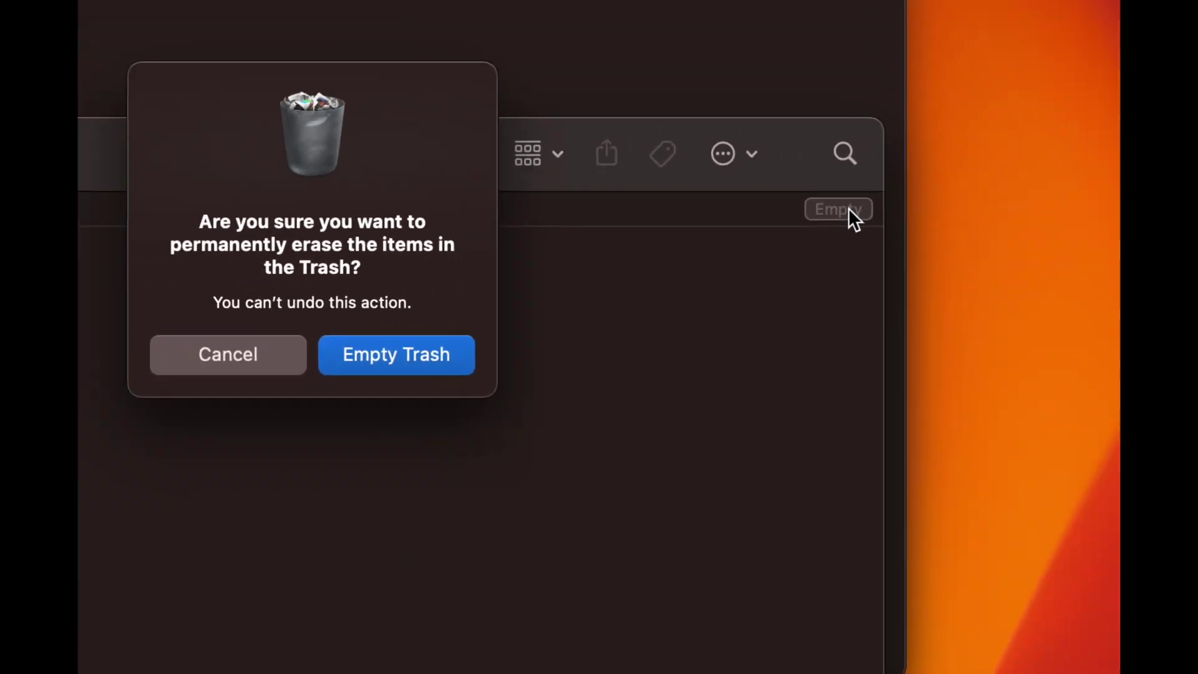
pyautogui.click(518, 317)
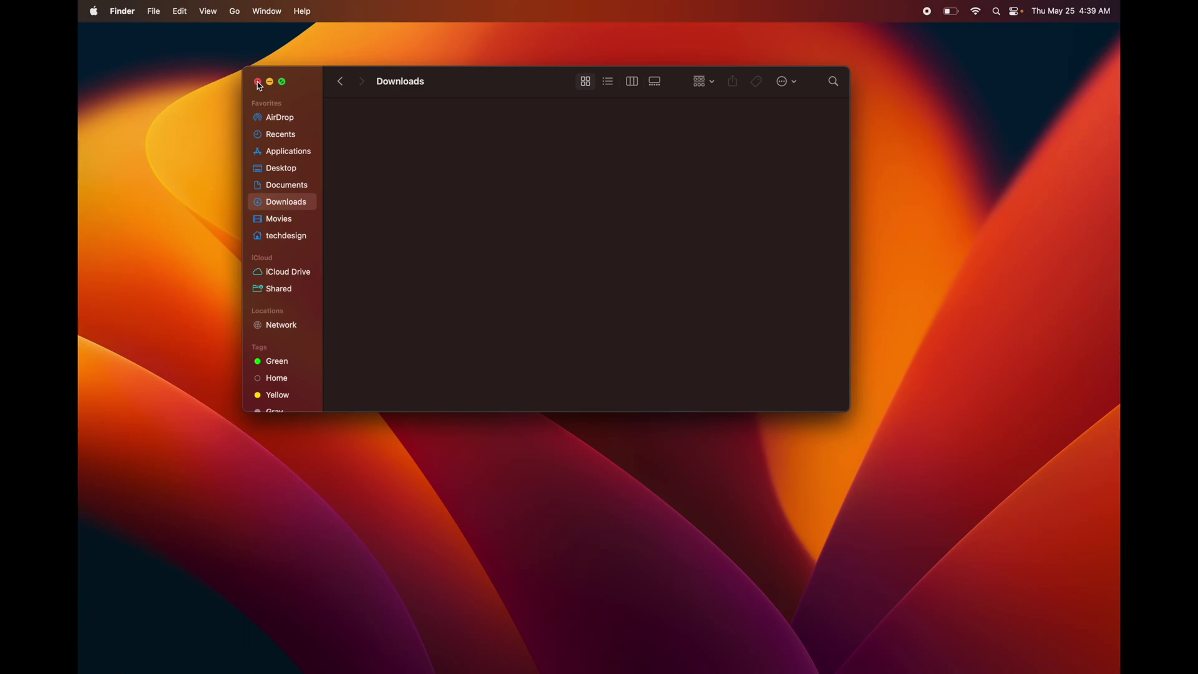
# Show the Applications folder and enlarge the Finder window
pyautogui.click(298, 151)
pyautogui.moveTo(848, 410); pyautogui.dragTo(961, 538)
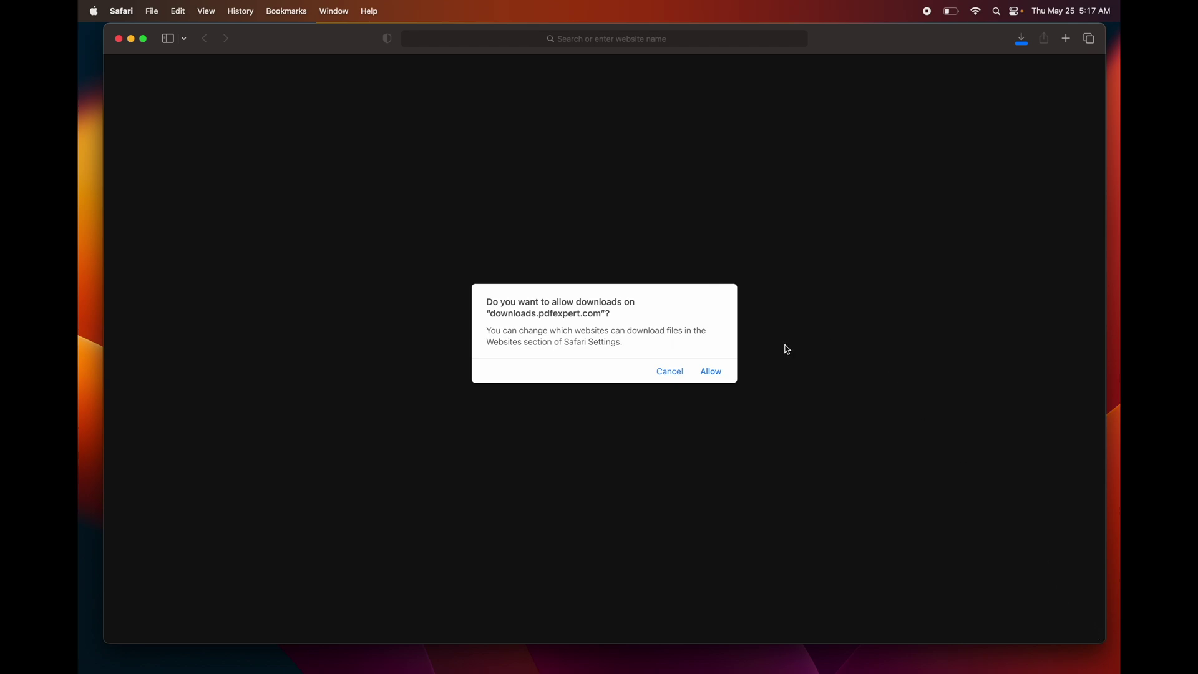
# Allow downloads from downloads.pdfexpert.com and open the downloaded PDF Expert Installer
pyautogui.click(711, 372)
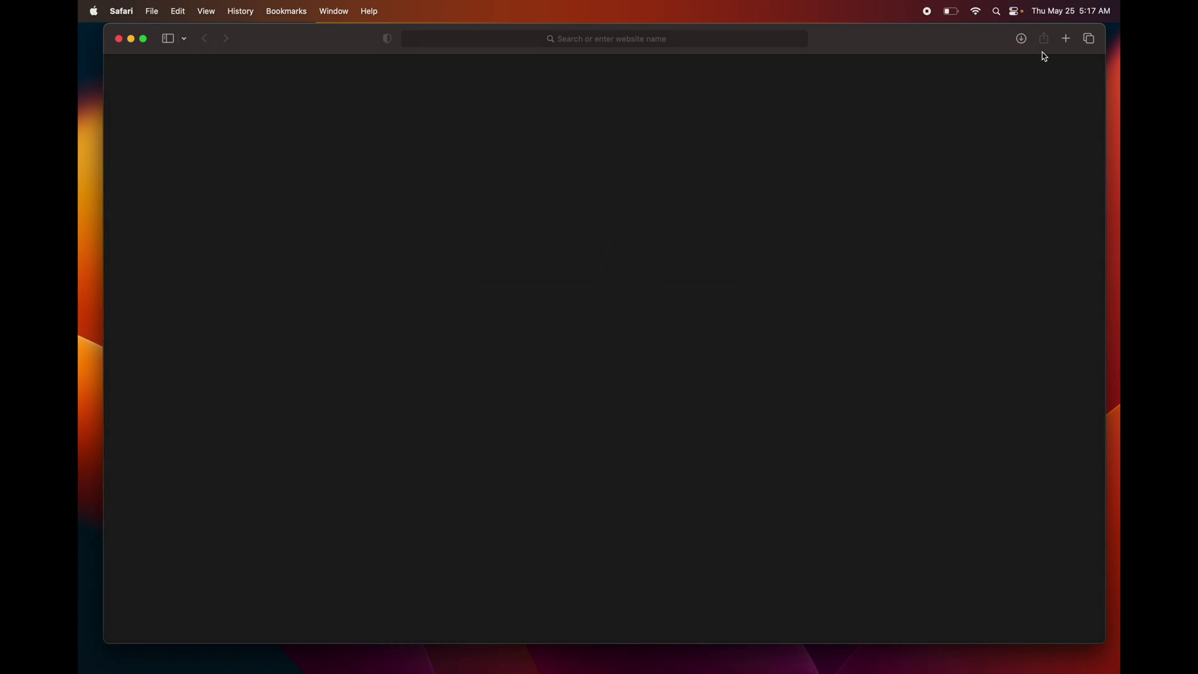
pyautogui.click(1021, 39)
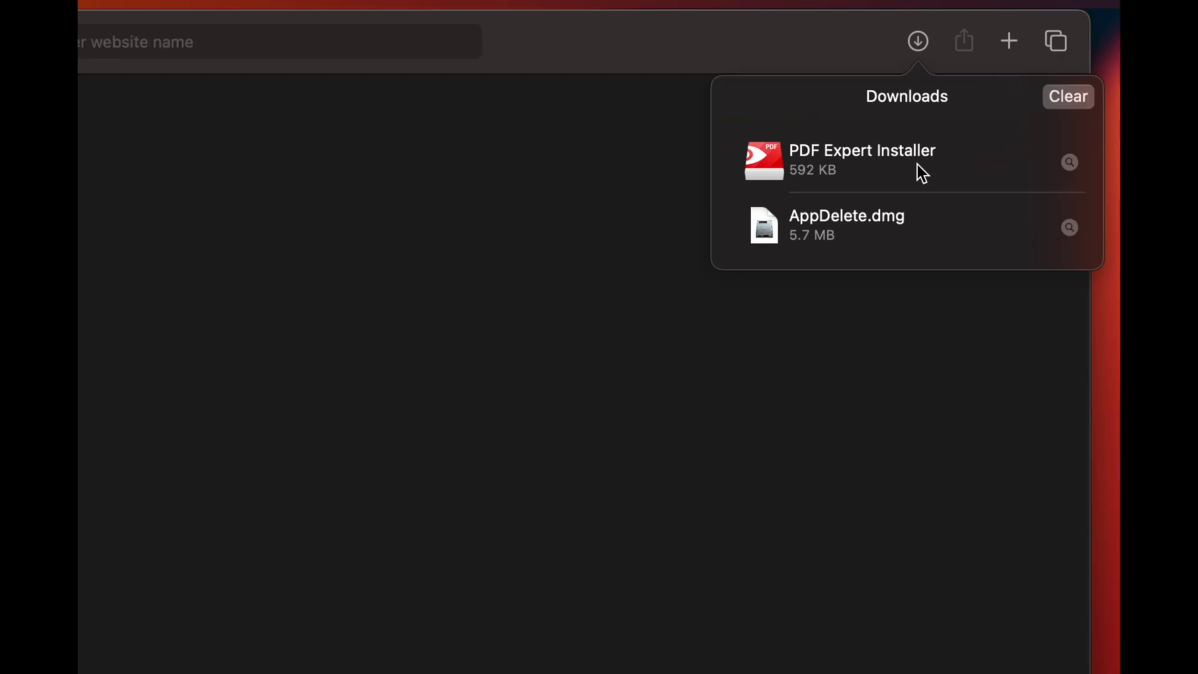
pyautogui.click(891, 148)
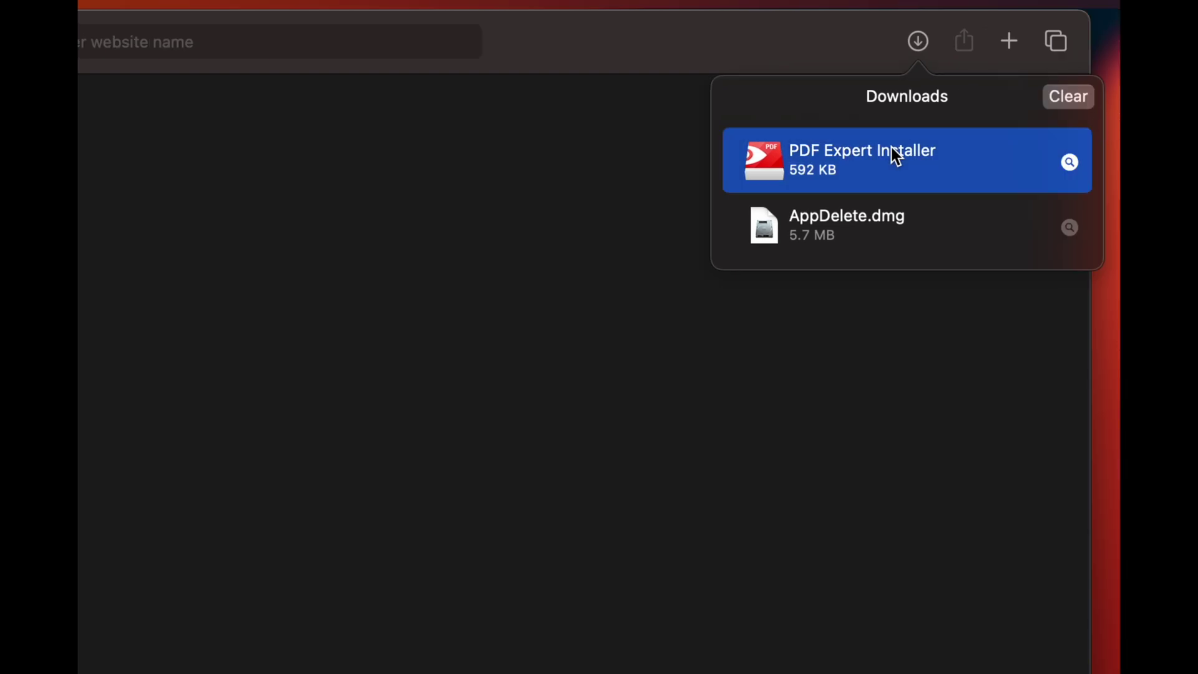
pyautogui.doubleClick(890, 148)
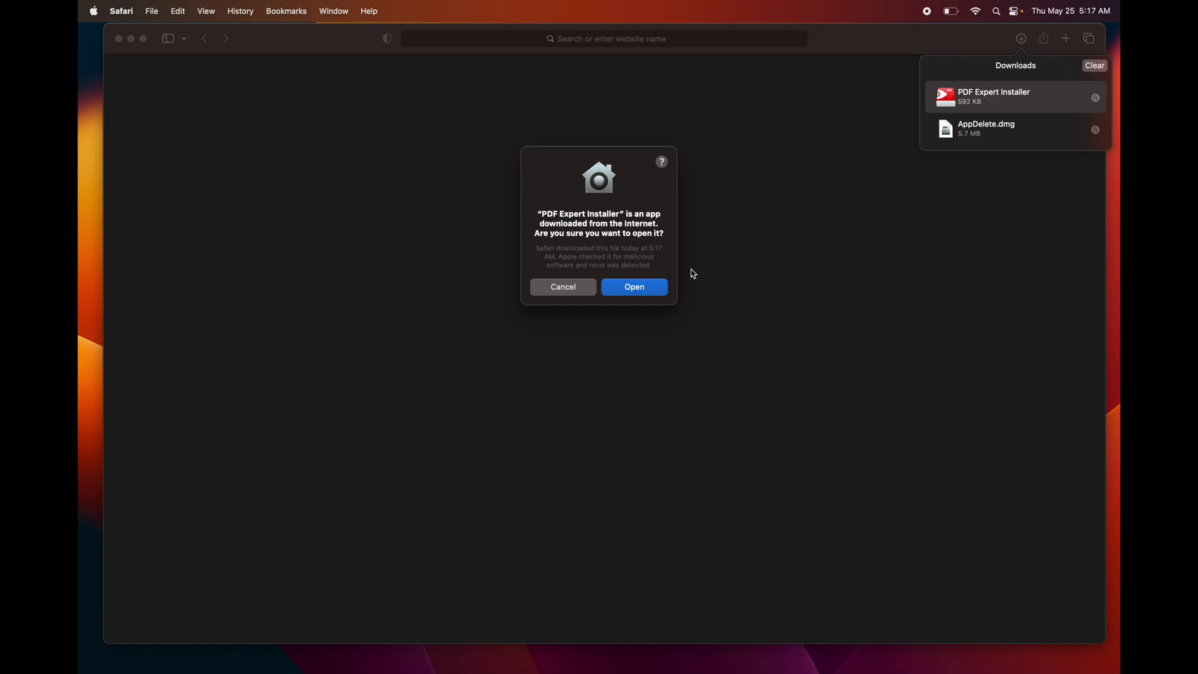
pyautogui.click(636, 288)
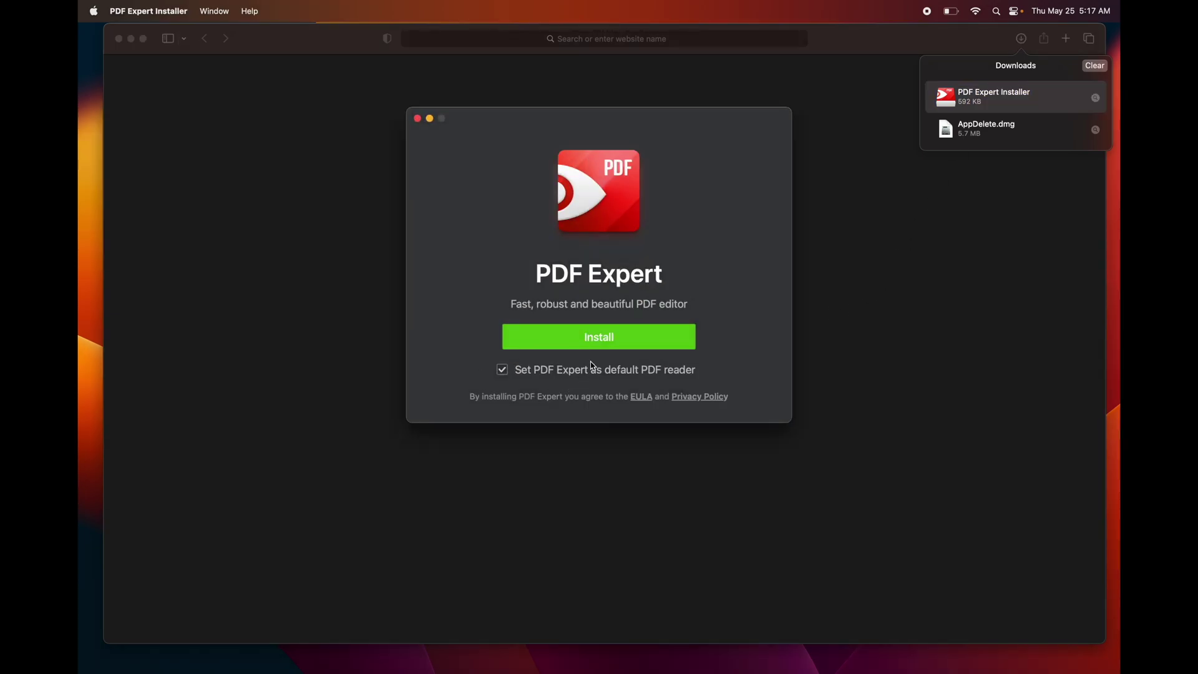
# Install PDF Expert as the default PDF reader and register it with the license it found
pyautogui.click(627, 345)
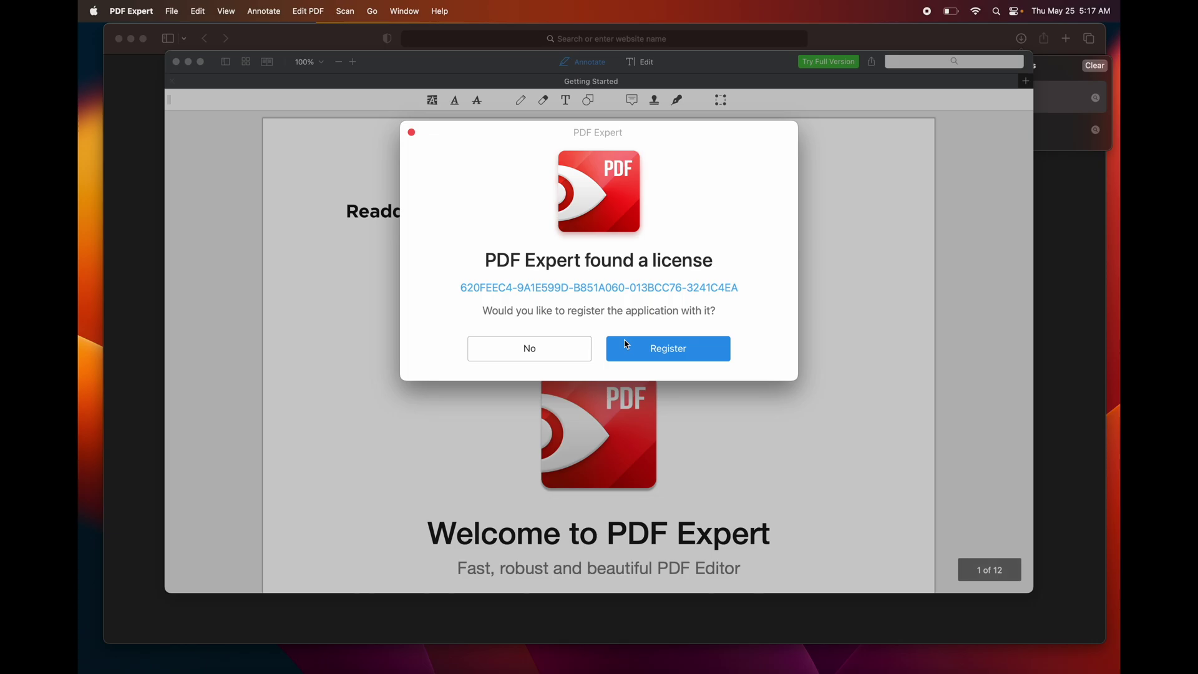
pyautogui.click(627, 344)
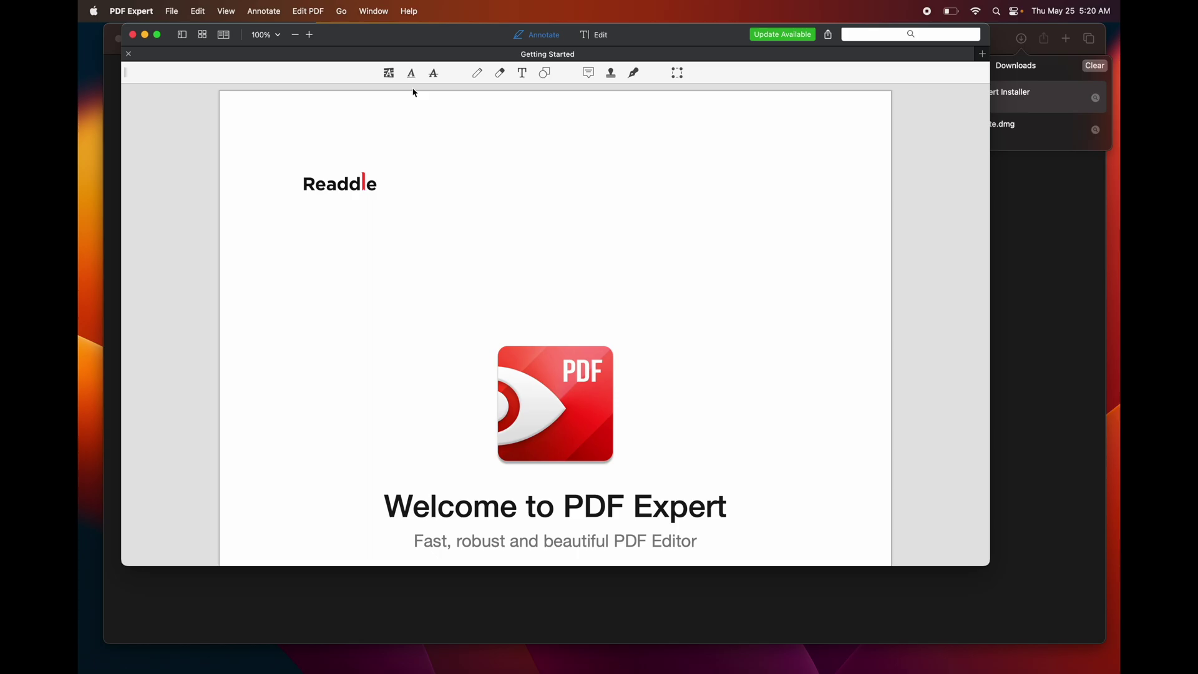
# Switch to Finder and locate PDF Expert in the Applications folder
pyautogui.click(480, 639)
pyautogui.moveTo(311, 143); pyautogui.dragTo(306, 163)
pyautogui.moveTo(192, 666)
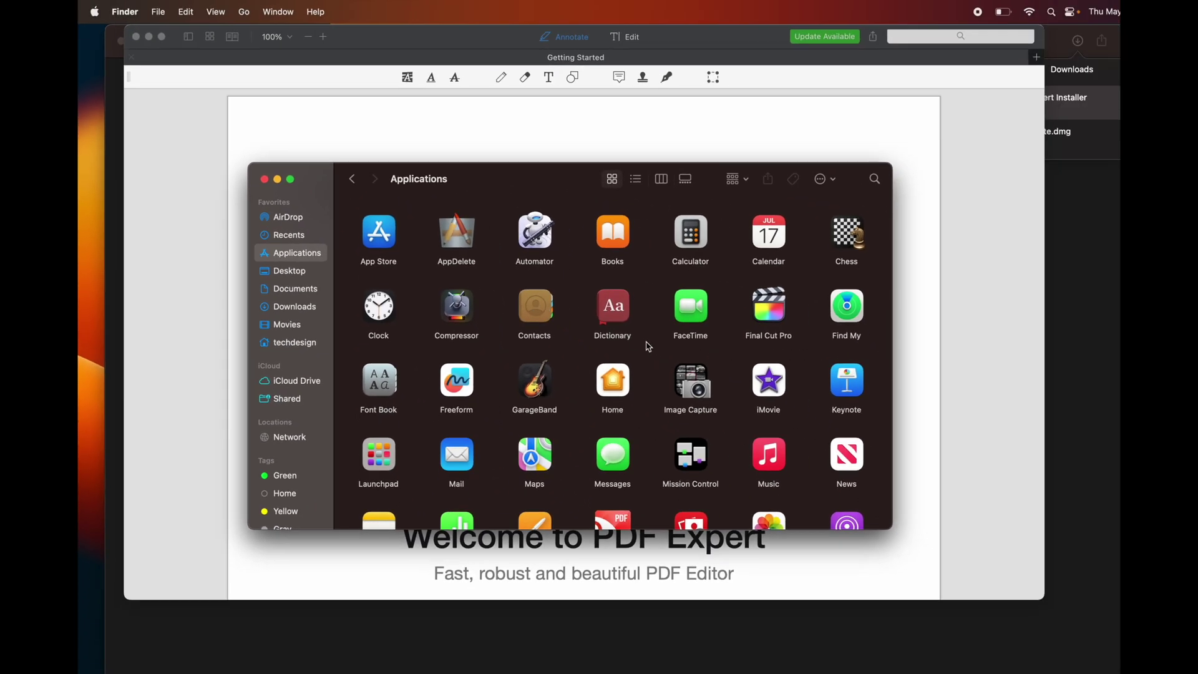
pyautogui.scroll(-6, 647, 344)
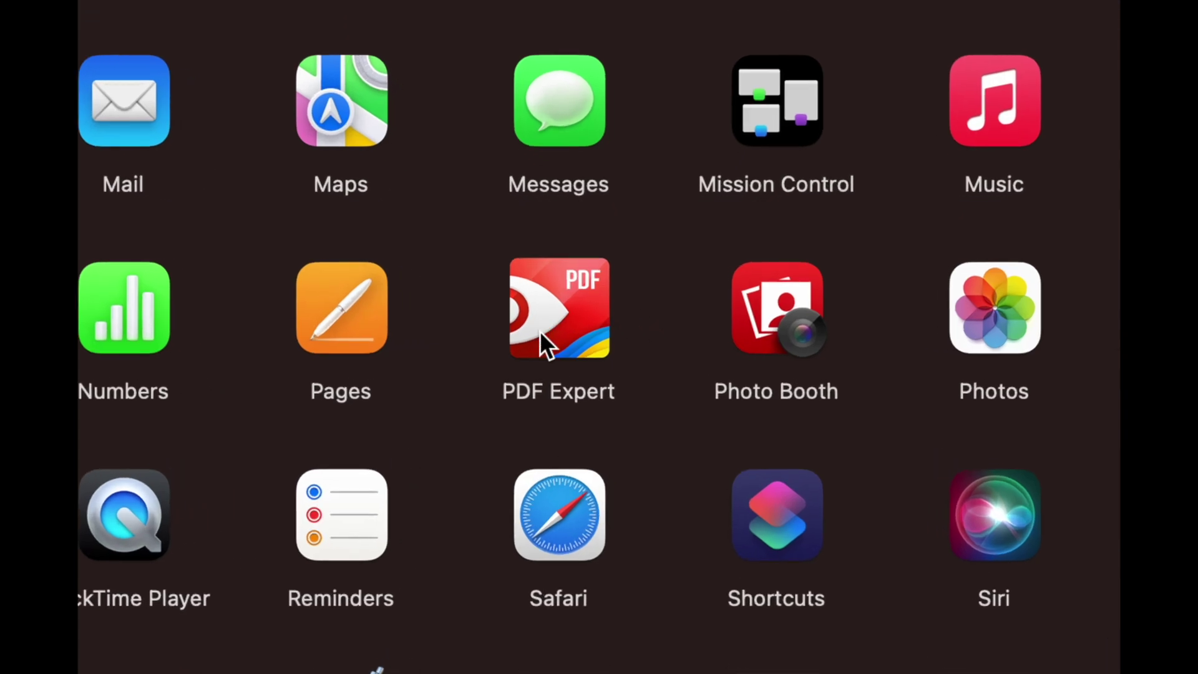
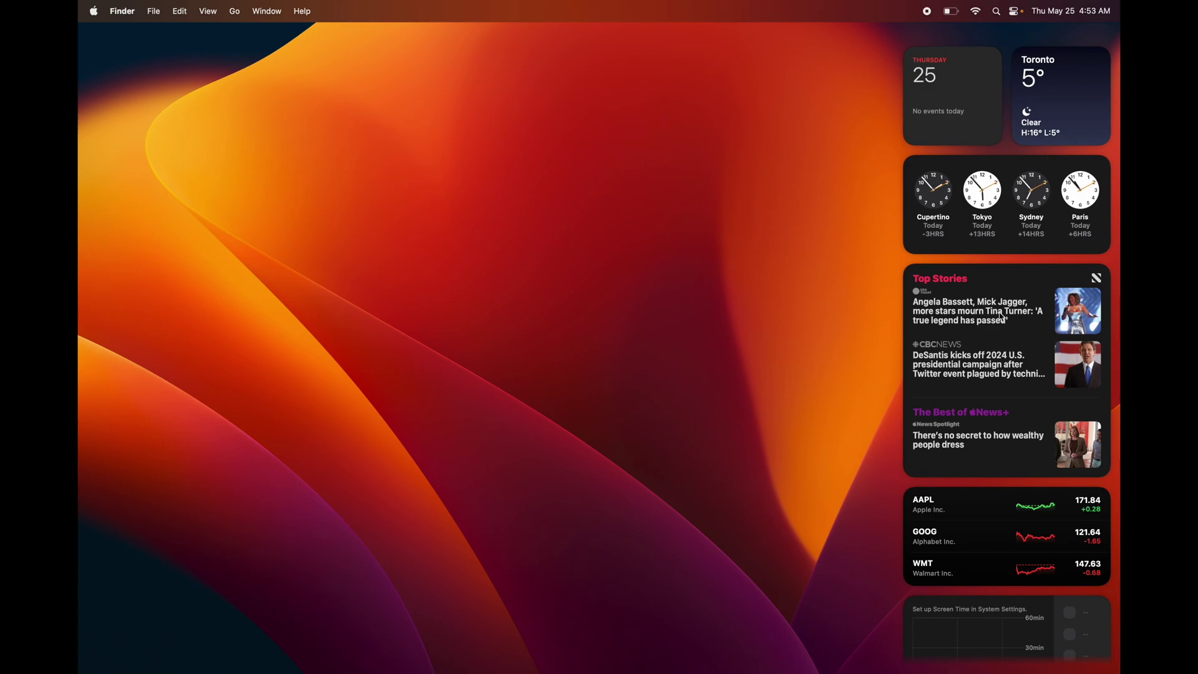
# Look through the widgets in Notification Center from the calendar down to Screen Time, and close it
pyautogui.scroll(-3, 1026, 487)
pyautogui.scroll(3, 1026, 487)
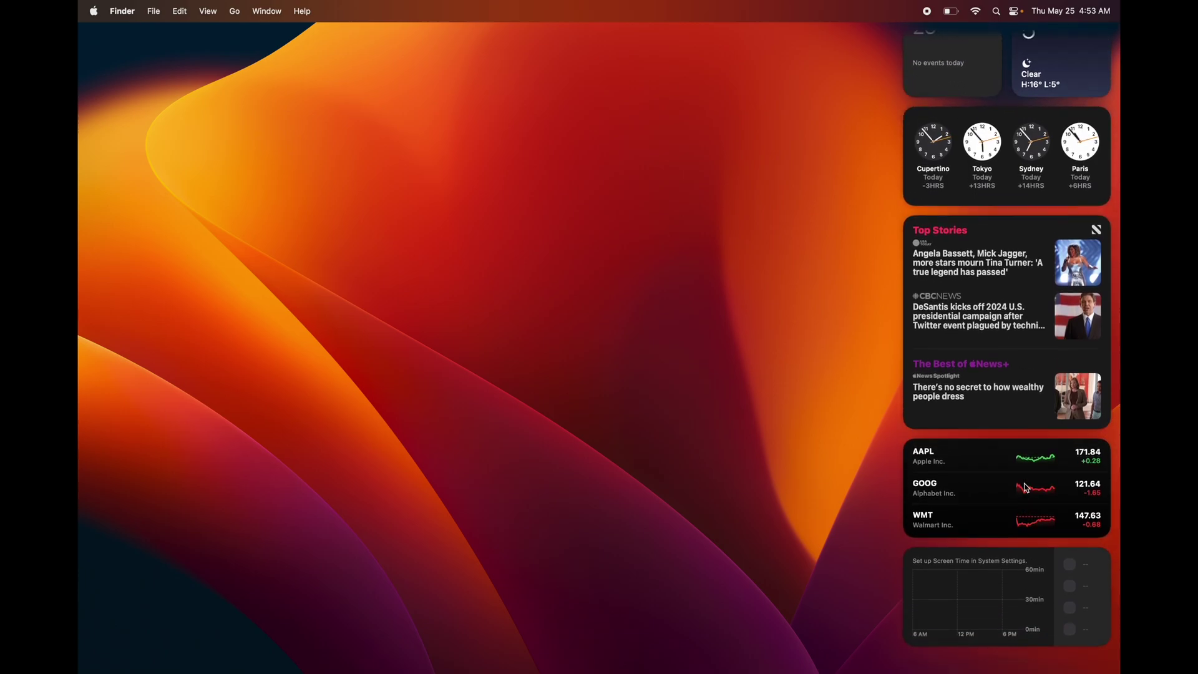
pyautogui.scroll(-3, 1026, 487)
pyautogui.scroll(3, 1026, 488)
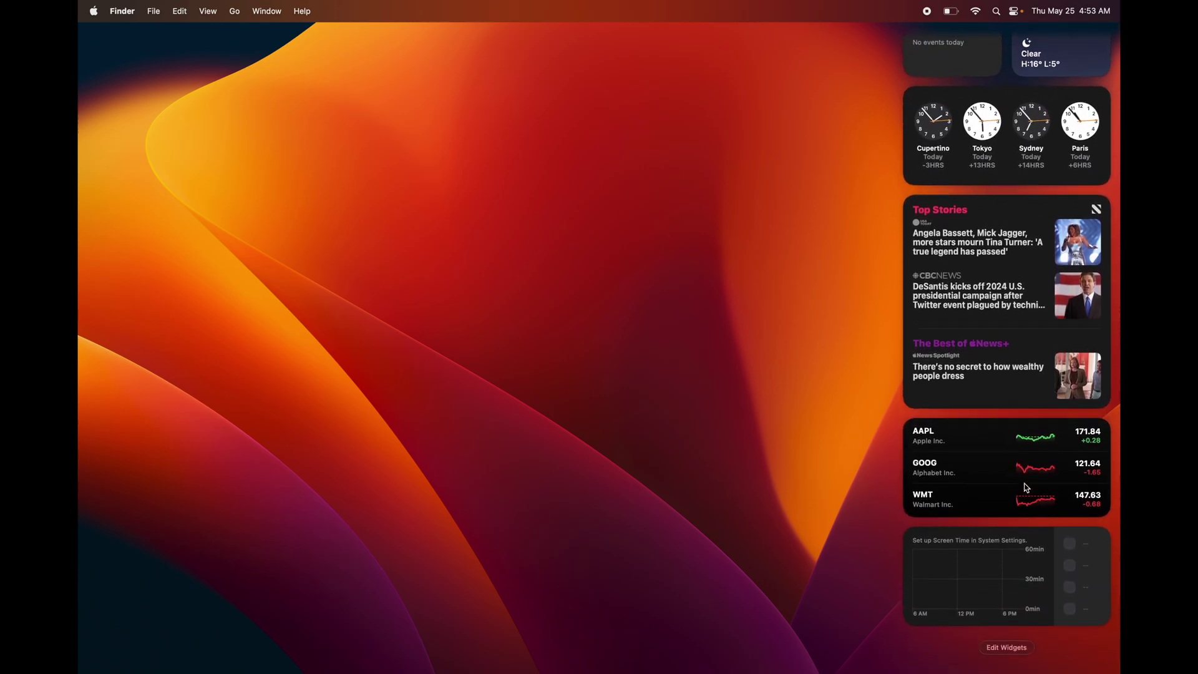
pyautogui.scroll(-3, 1026, 488)
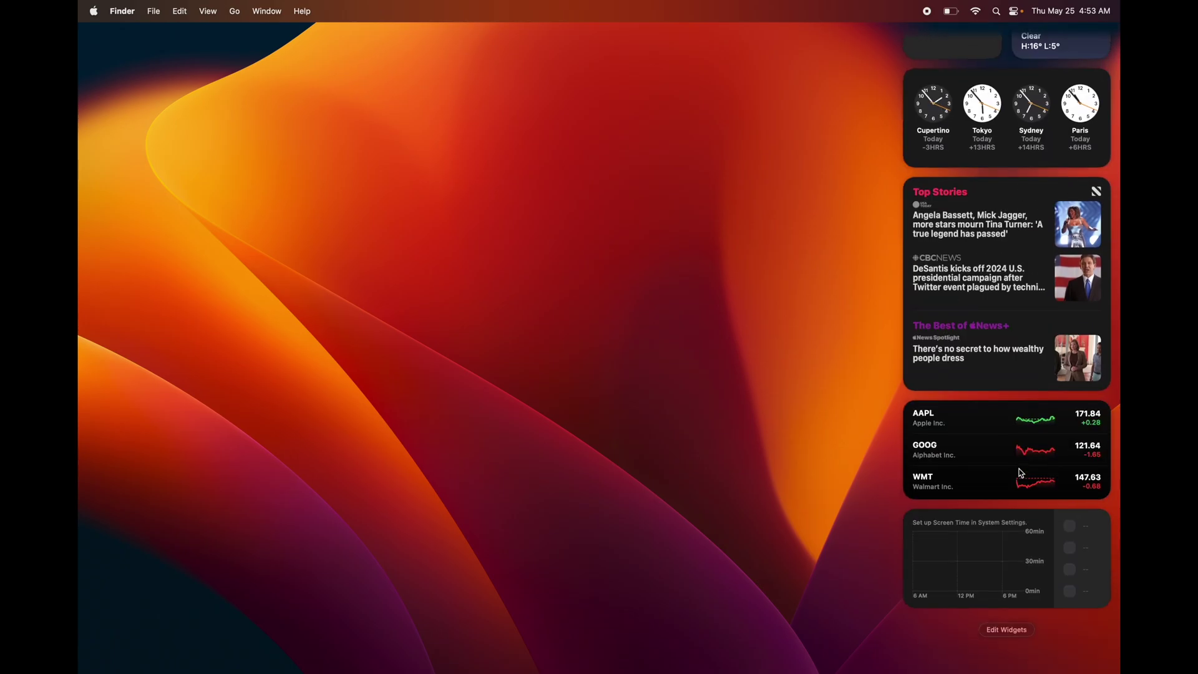
pyautogui.scroll(3, 1021, 474)
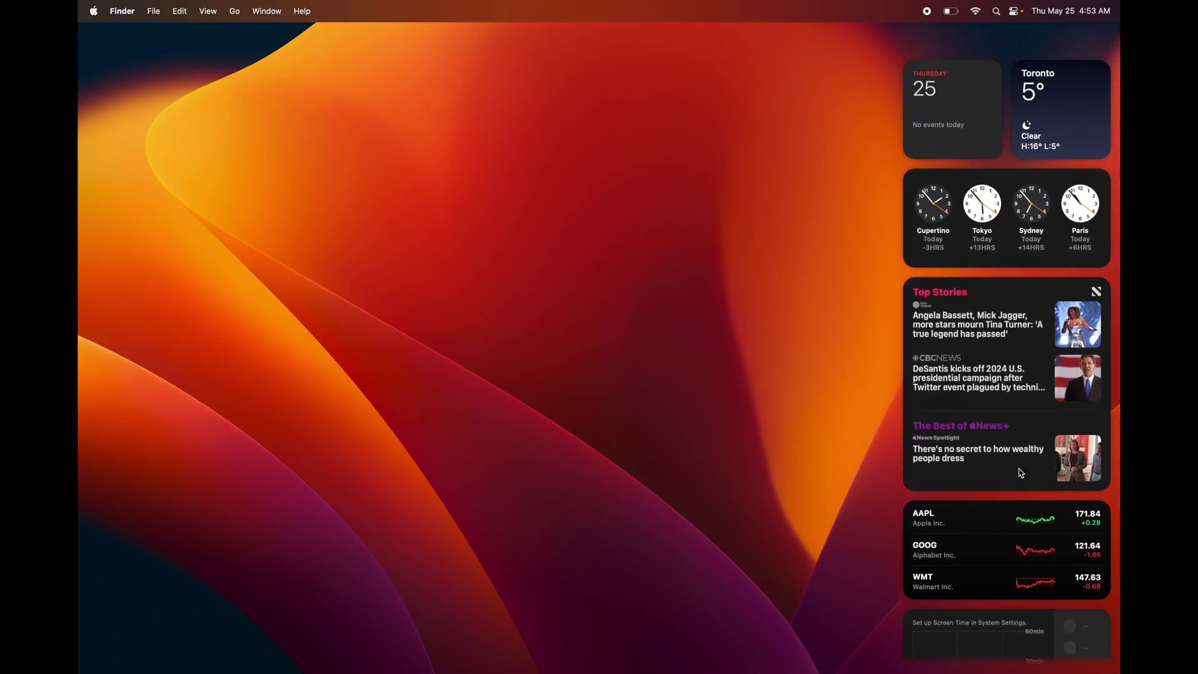
pyautogui.scroll(-3, 1021, 473)
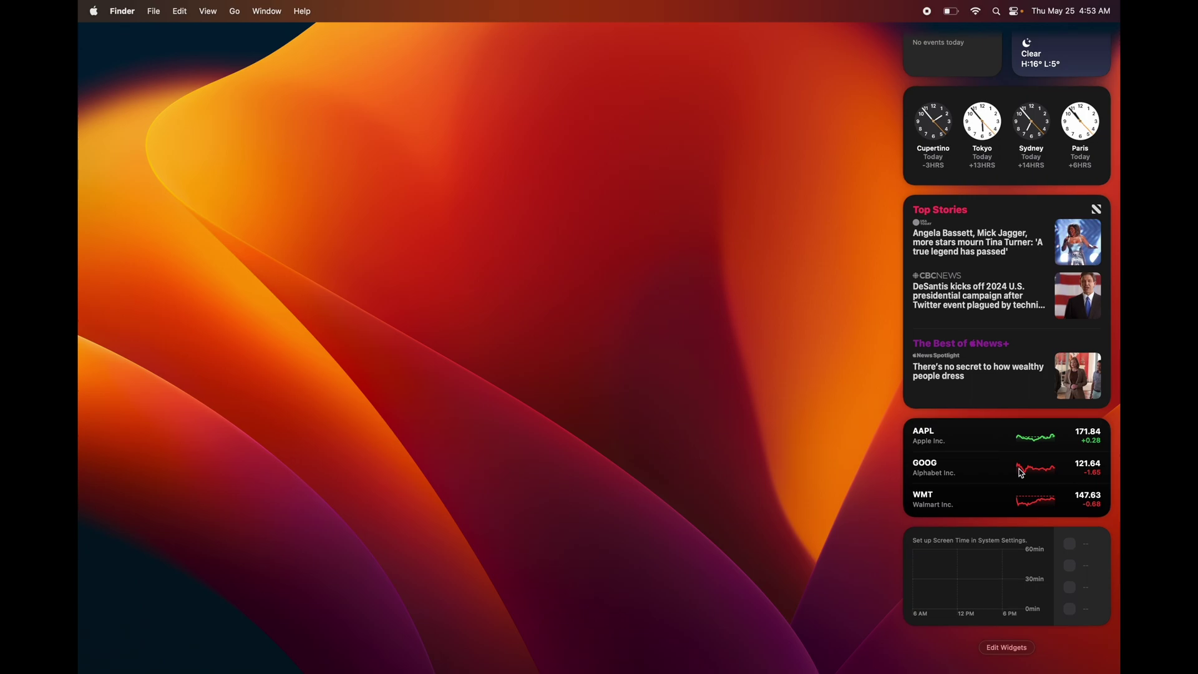
pyautogui.scroll(3, 1021, 474)
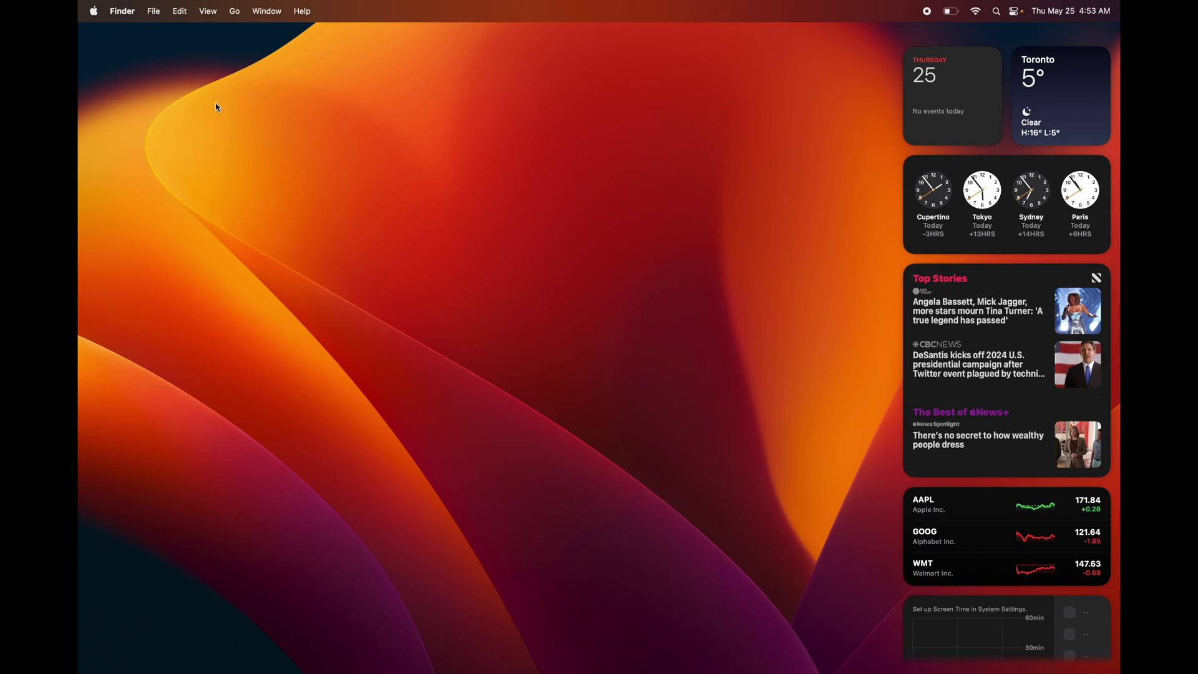
pyautogui.click(424, 136)
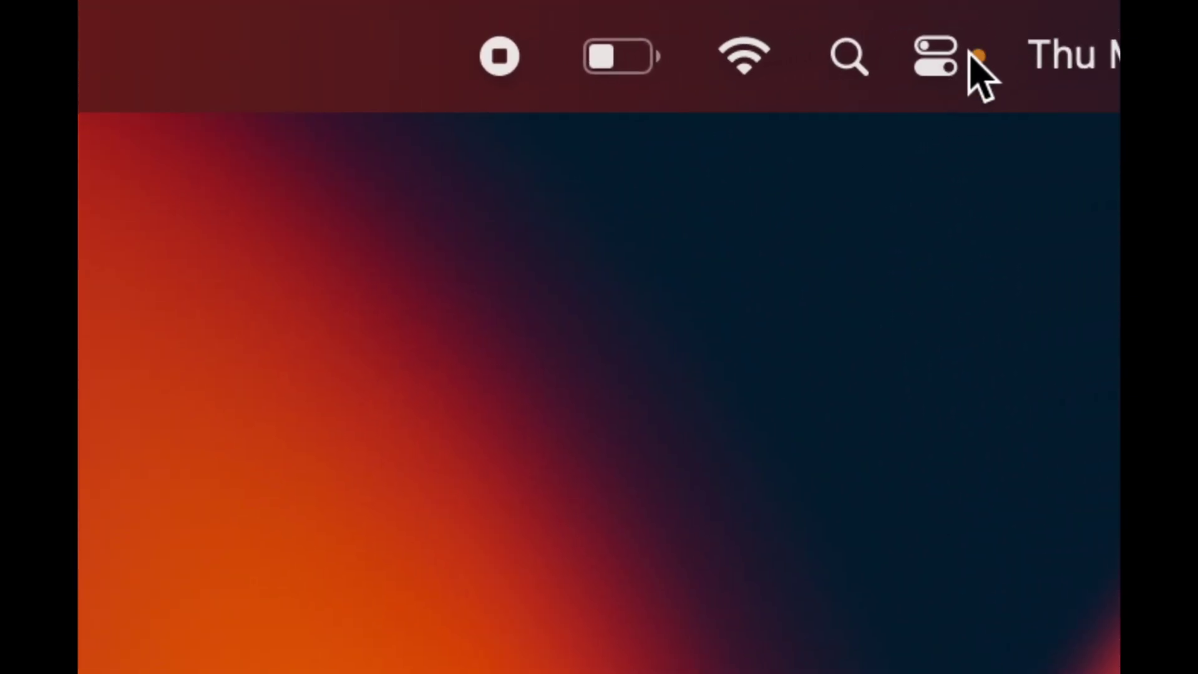
# Raise the display brightness slightly in Control Center and close it
pyautogui.click(936, 74)
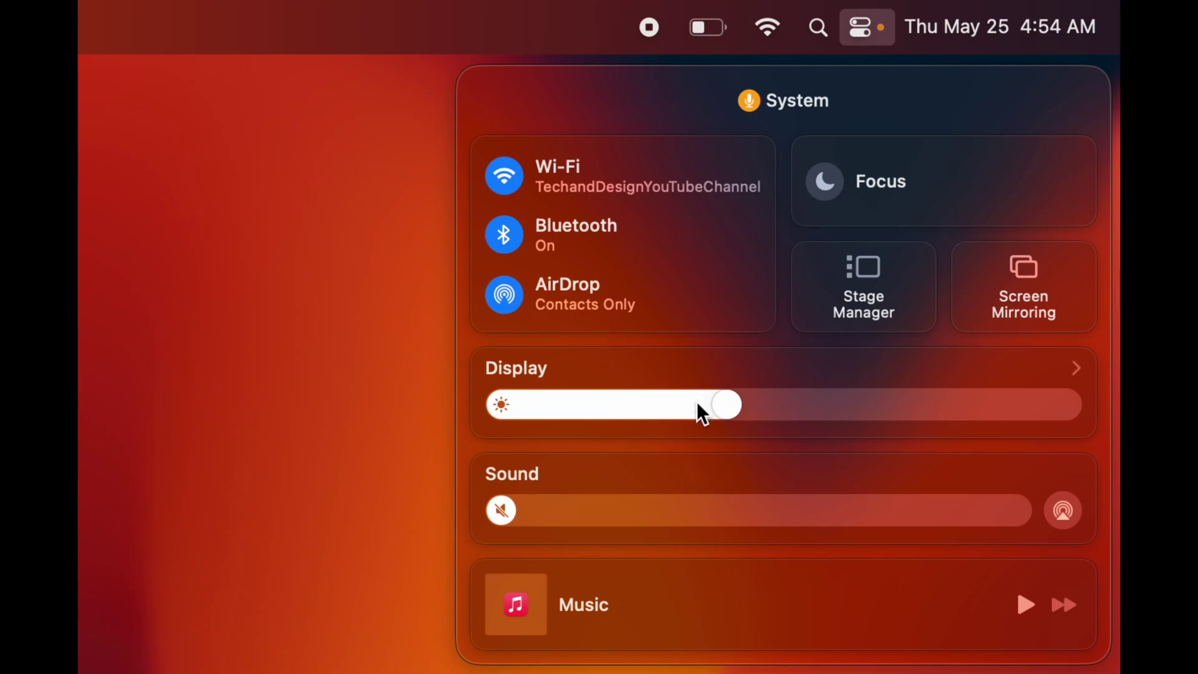
pyautogui.moveTo(734, 415); pyautogui.dragTo(765, 414)
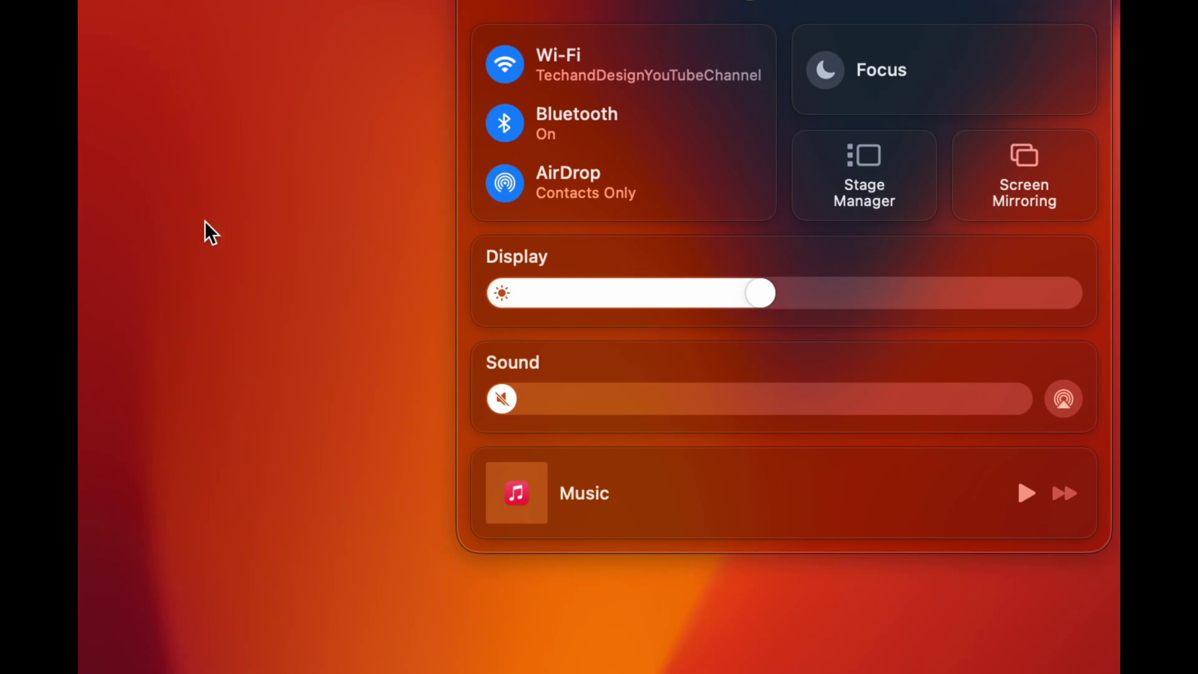
pyautogui.click(270, 225)
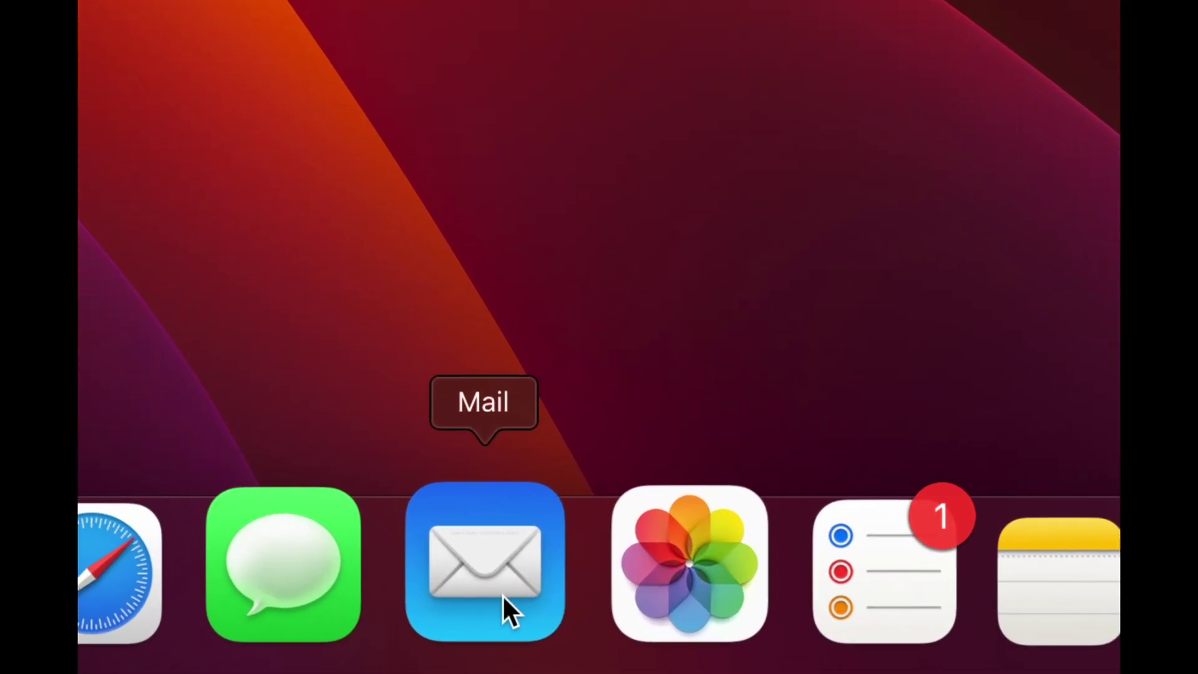
# Open Mail, continue past the What's New in Mail screen and reposition the Inbox window
pyautogui.click(503, 593)
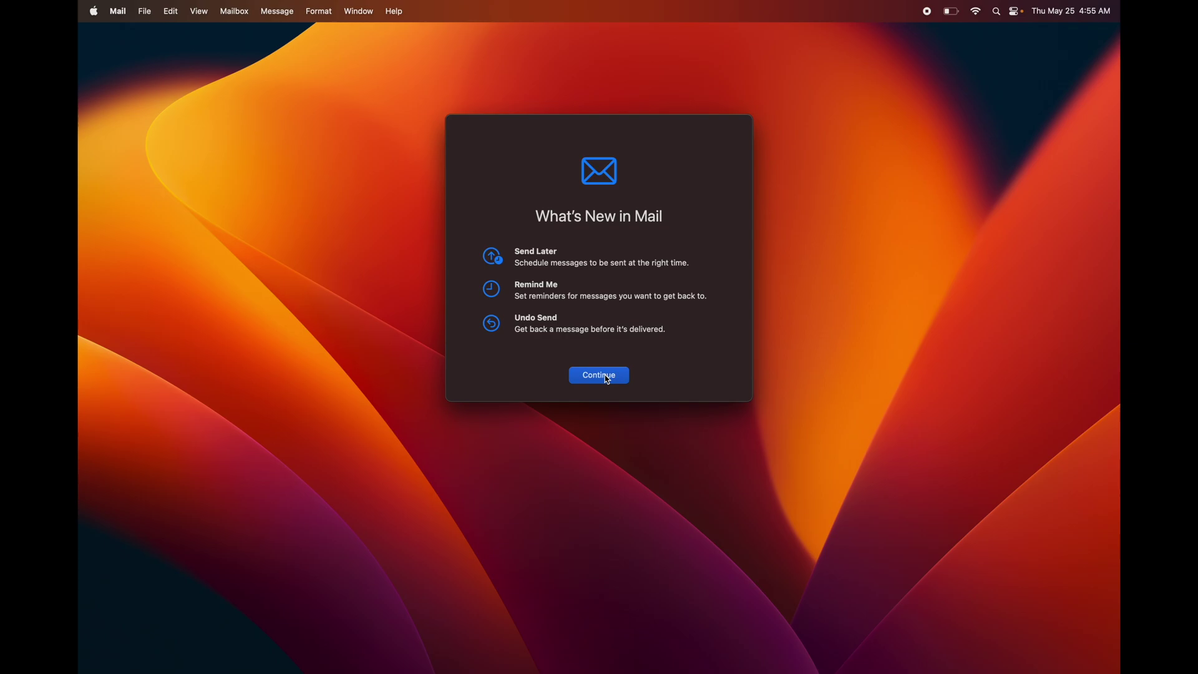
pyautogui.click(607, 379)
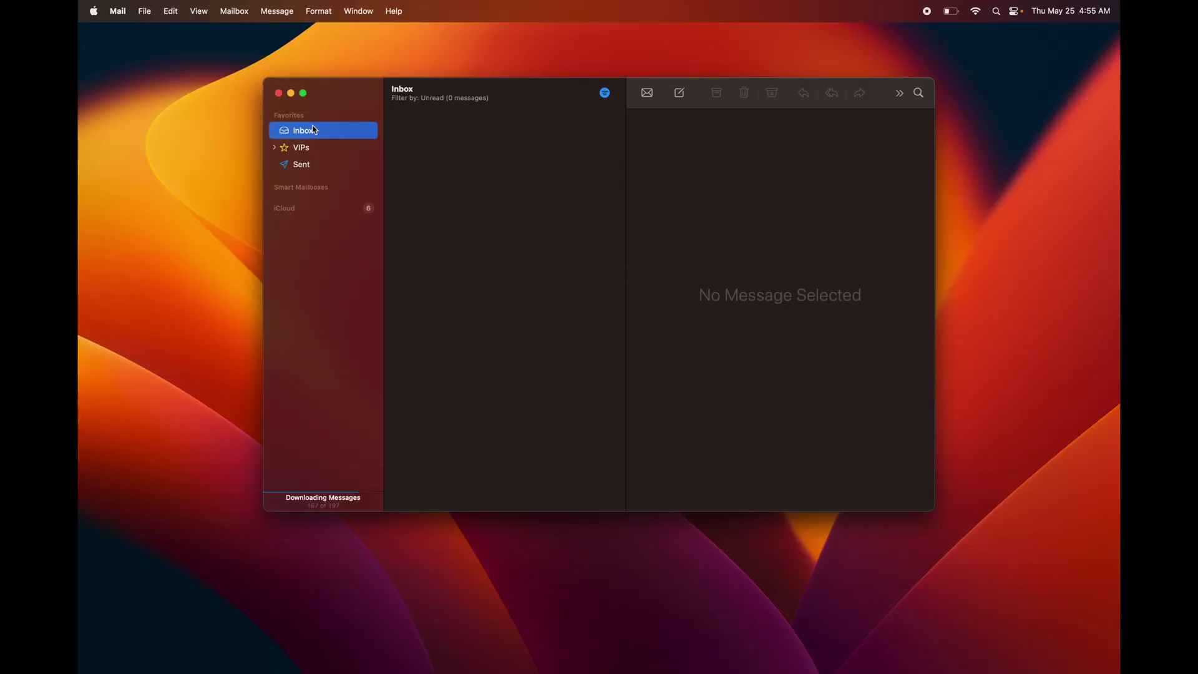
pyautogui.moveTo(355, 95); pyautogui.dragTo(342, 105)
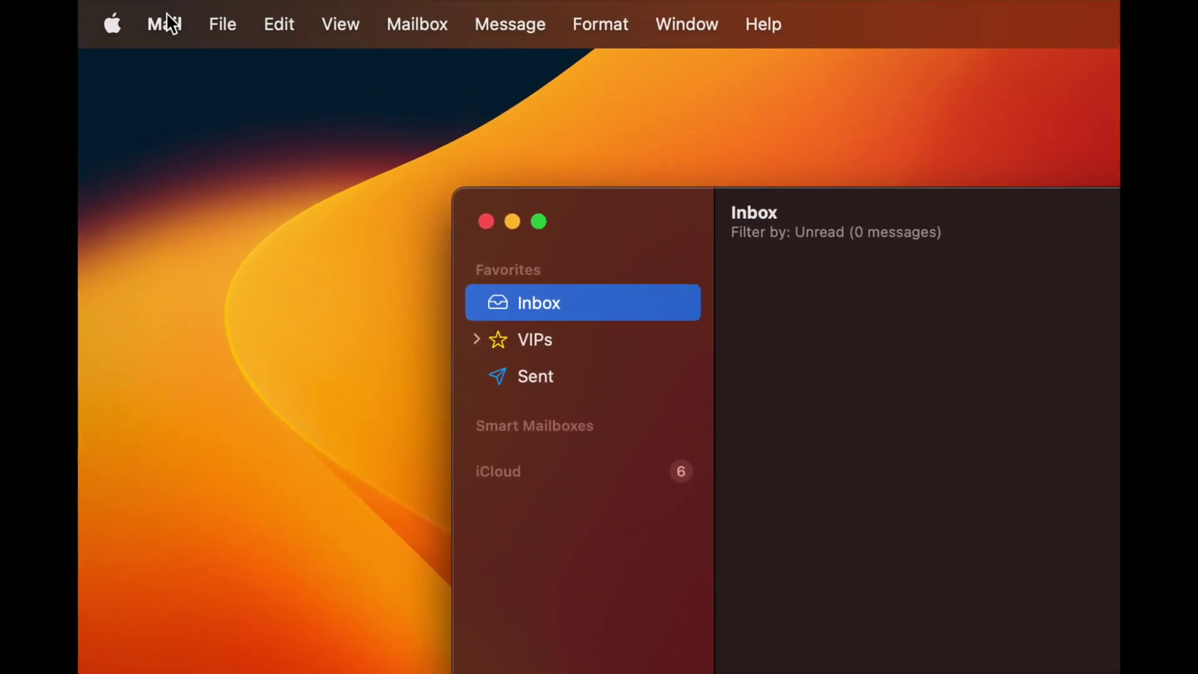
# Add a Google account to Mail, submitting the account password and keeping Mail, Contacts, Calendars and Notes enabled for it
pyautogui.click(120, 11)
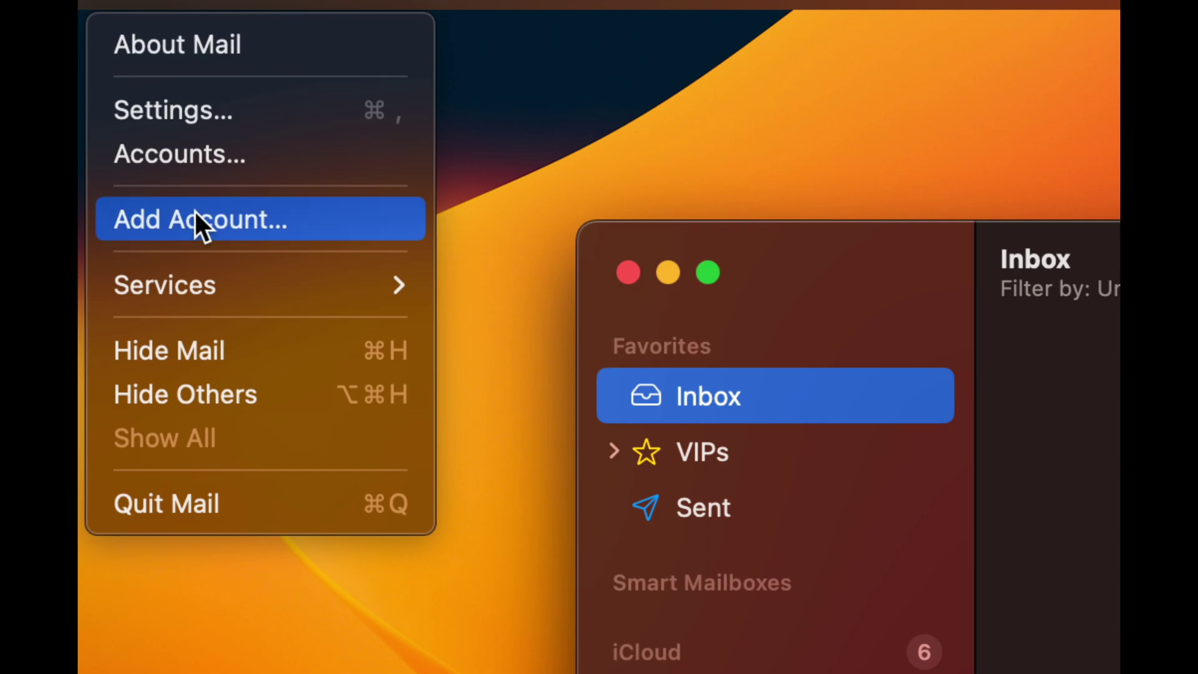
pyautogui.click(148, 226)
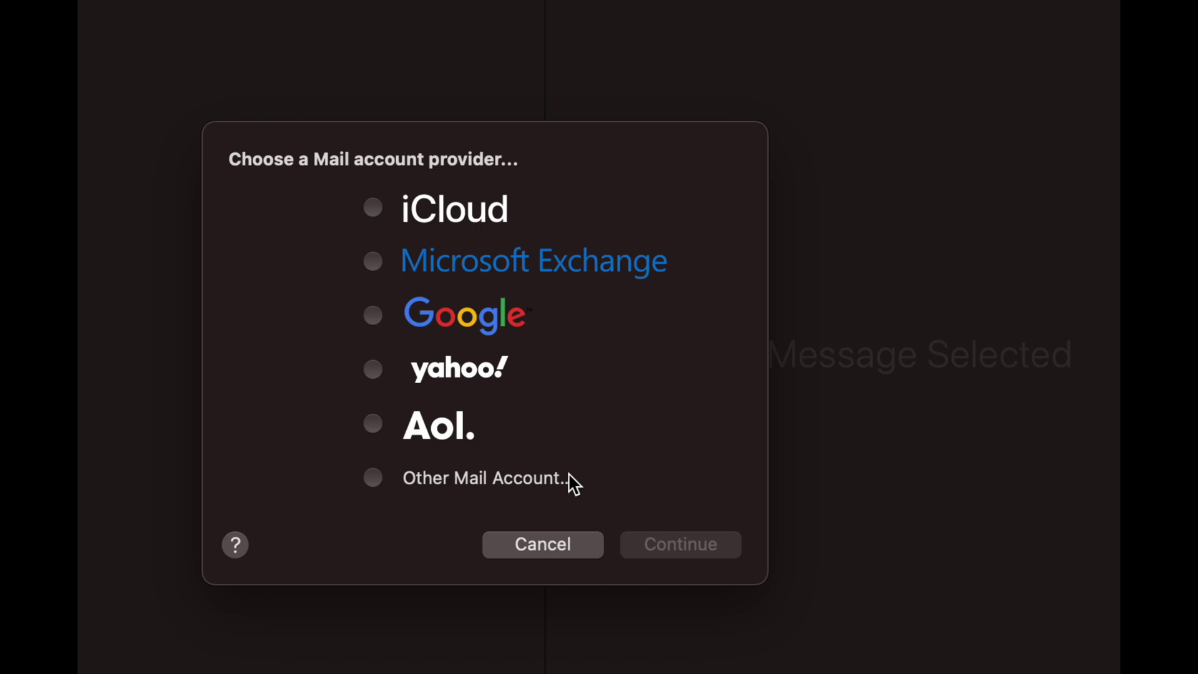
pyautogui.click(370, 312)
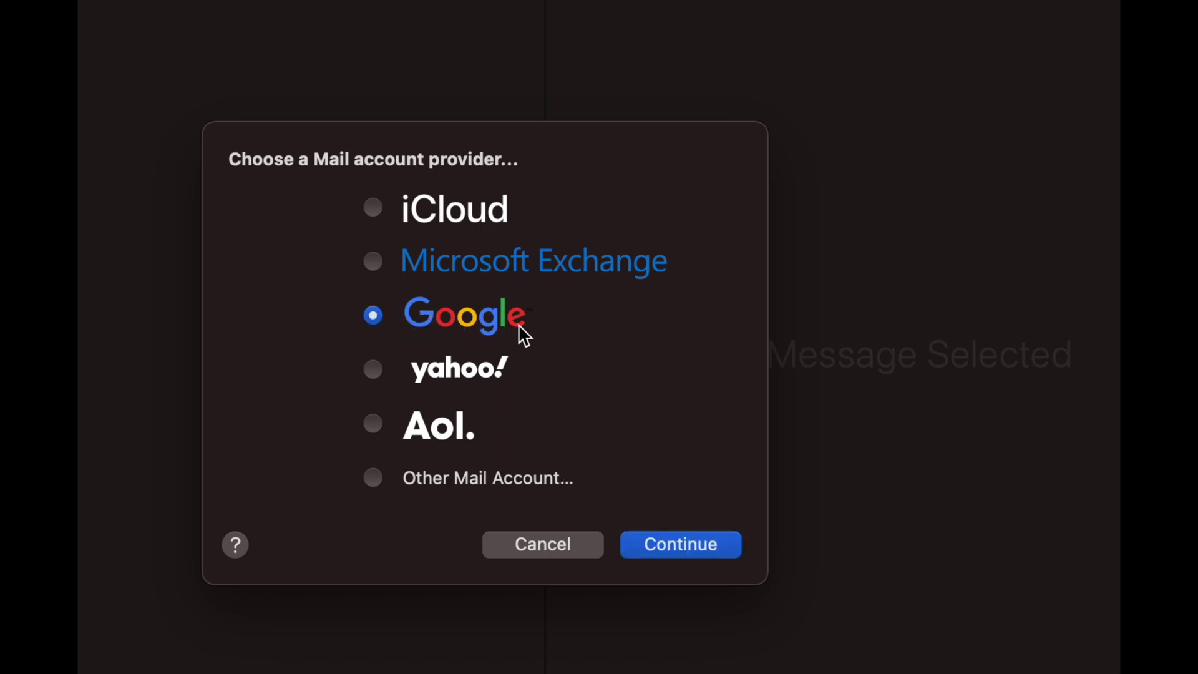
pyautogui.click(672, 541)
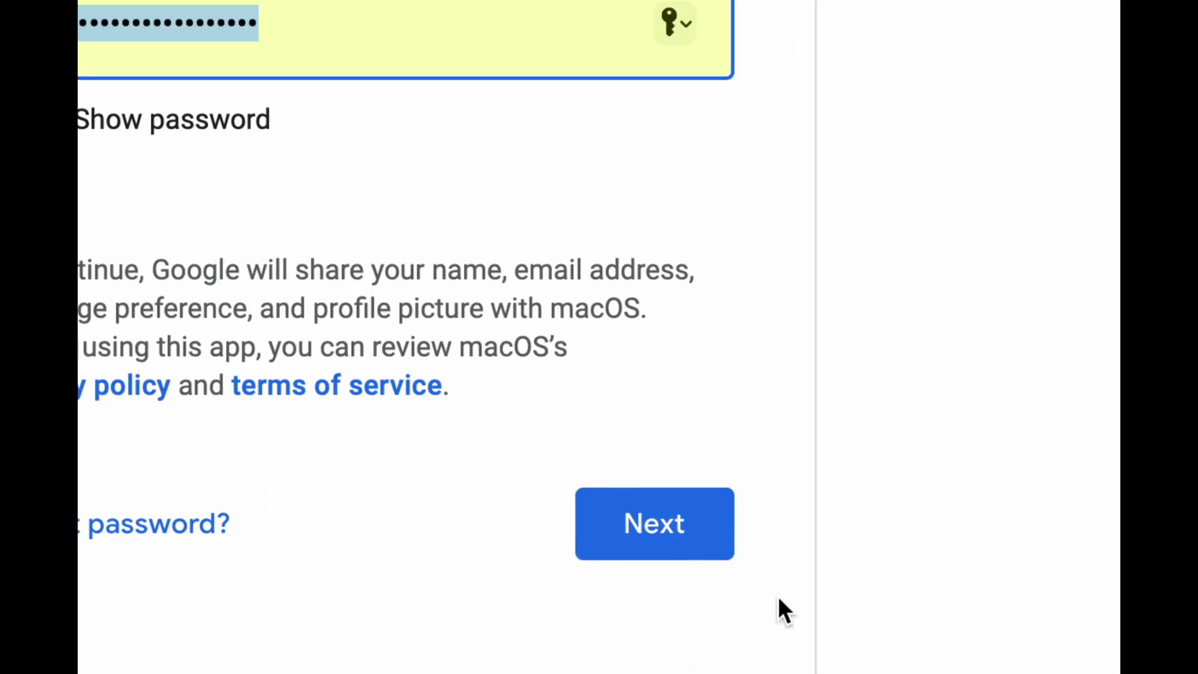
pyautogui.click(689, 520)
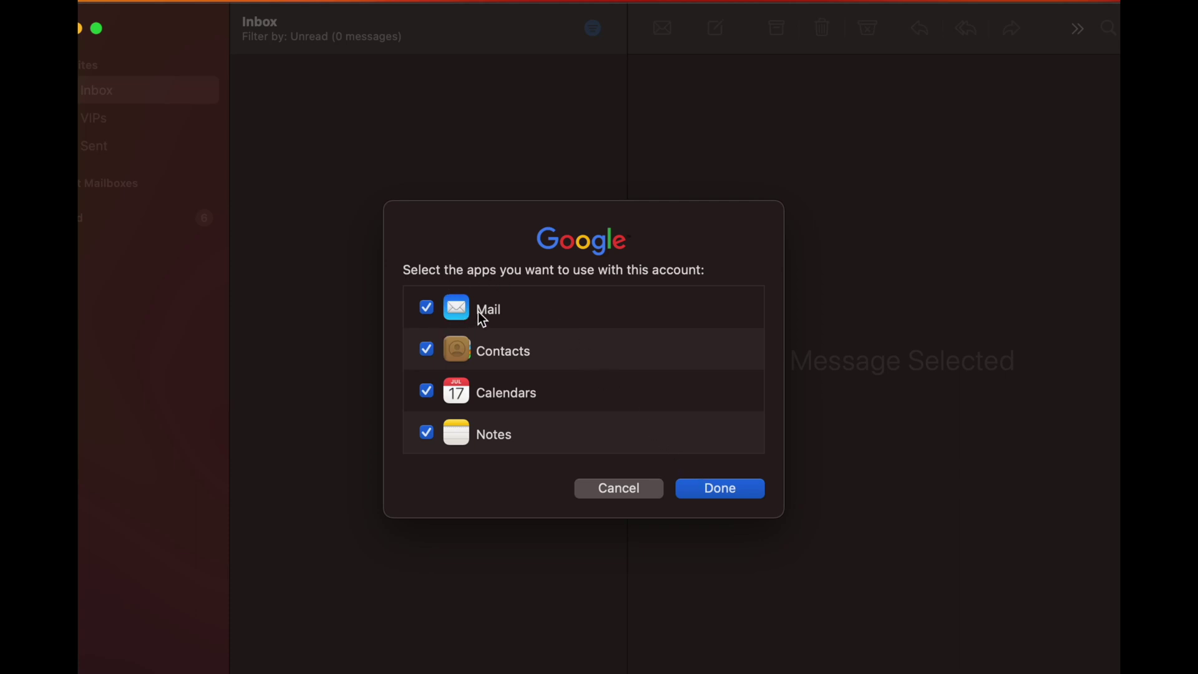
pyautogui.click(718, 489)
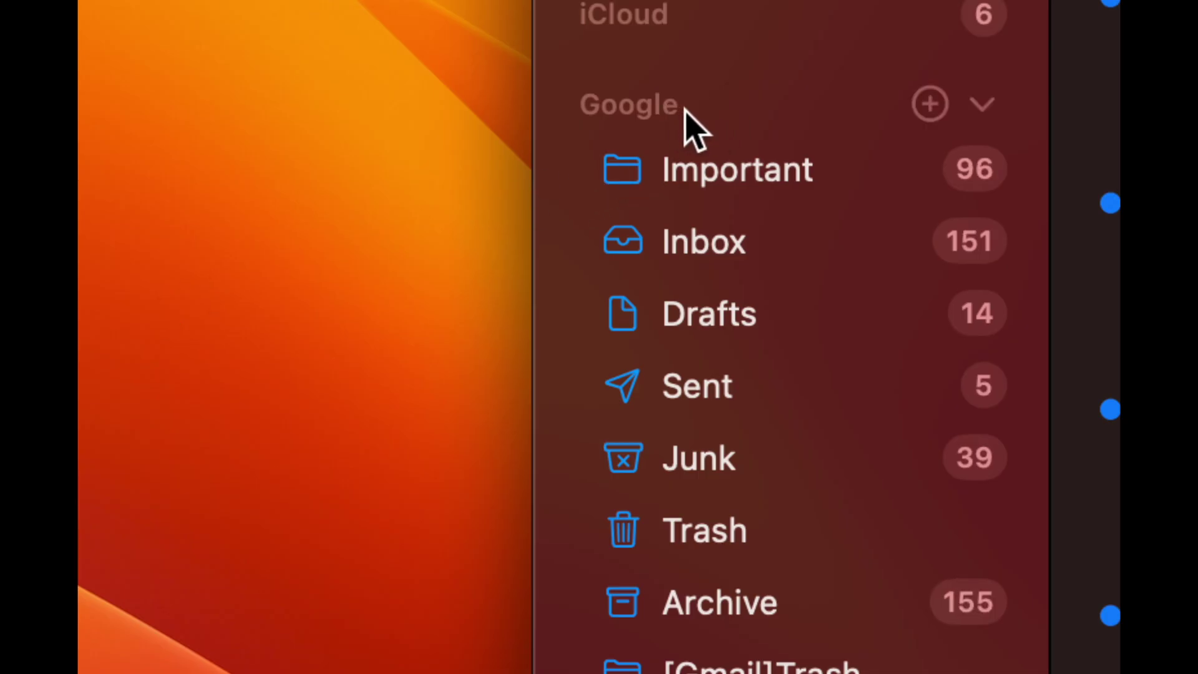
# Quit Mail and open the App Store, continuing past its welcome screen and declining notifications
pyautogui.scroll(1, 685, 110)
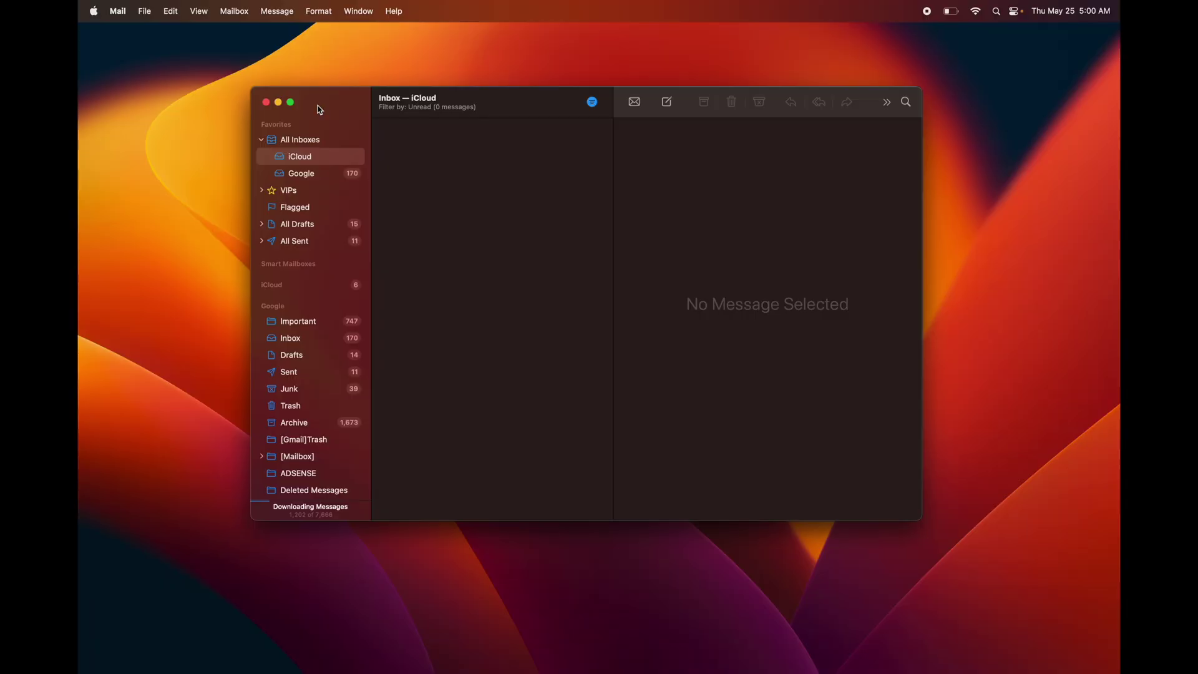
pyautogui.press('super+q')
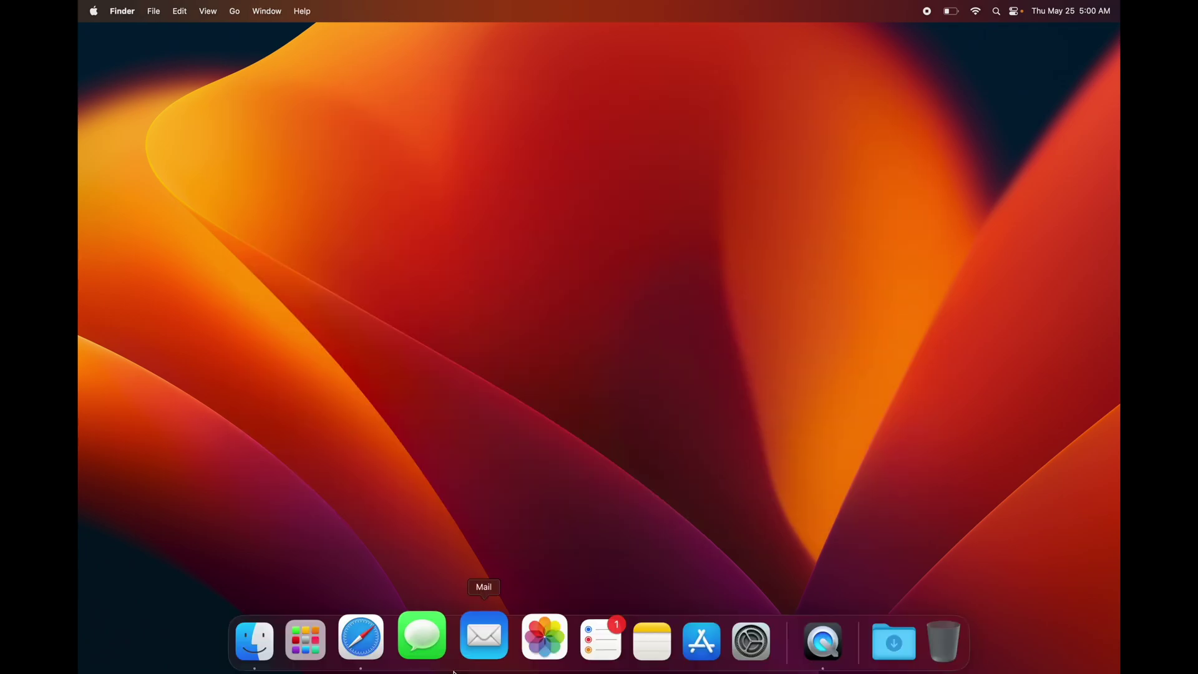
pyautogui.click(378, 666)
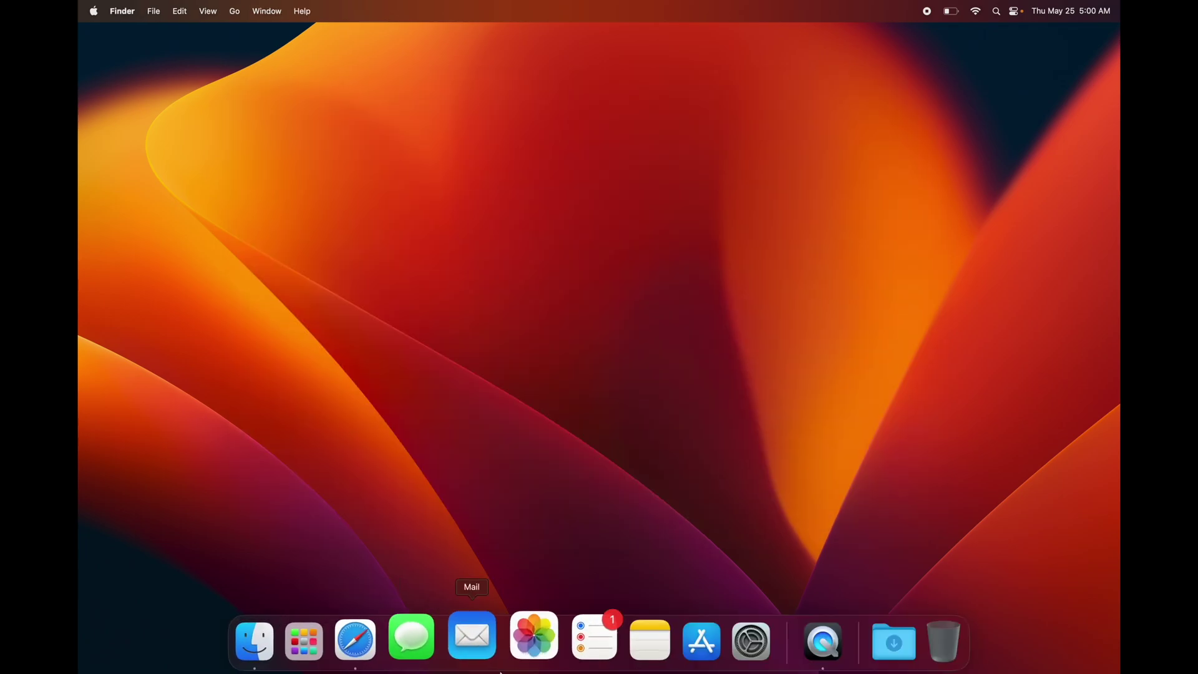
pyautogui.click(679, 656)
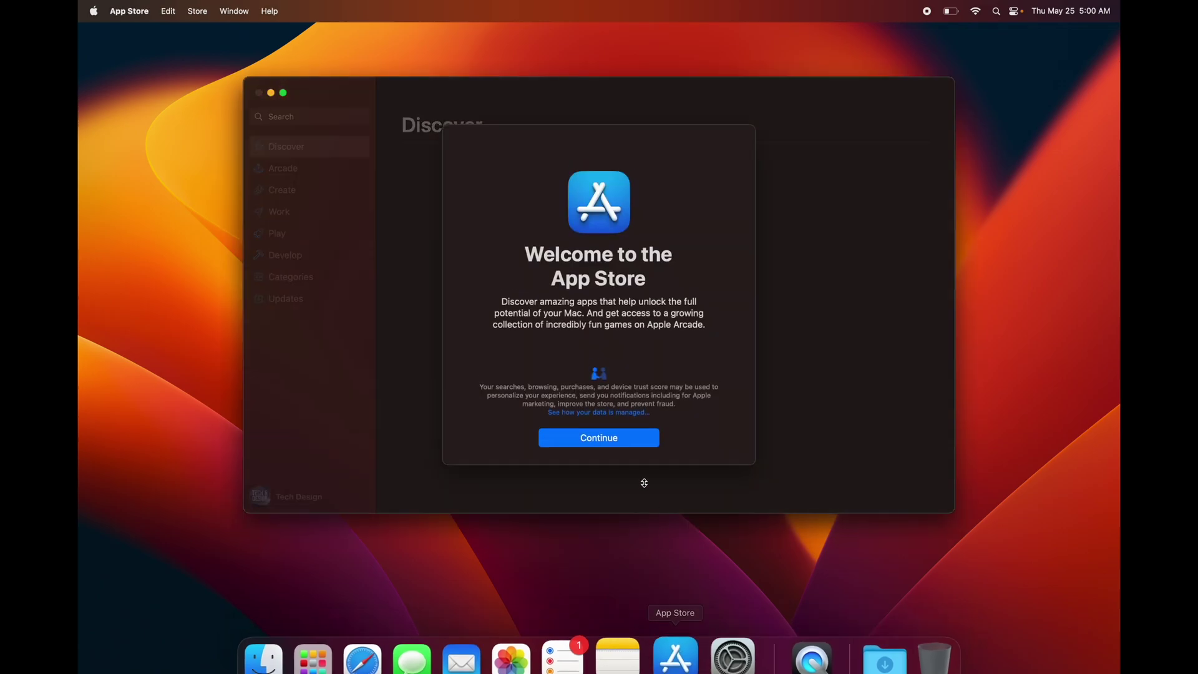
pyautogui.click(578, 441)
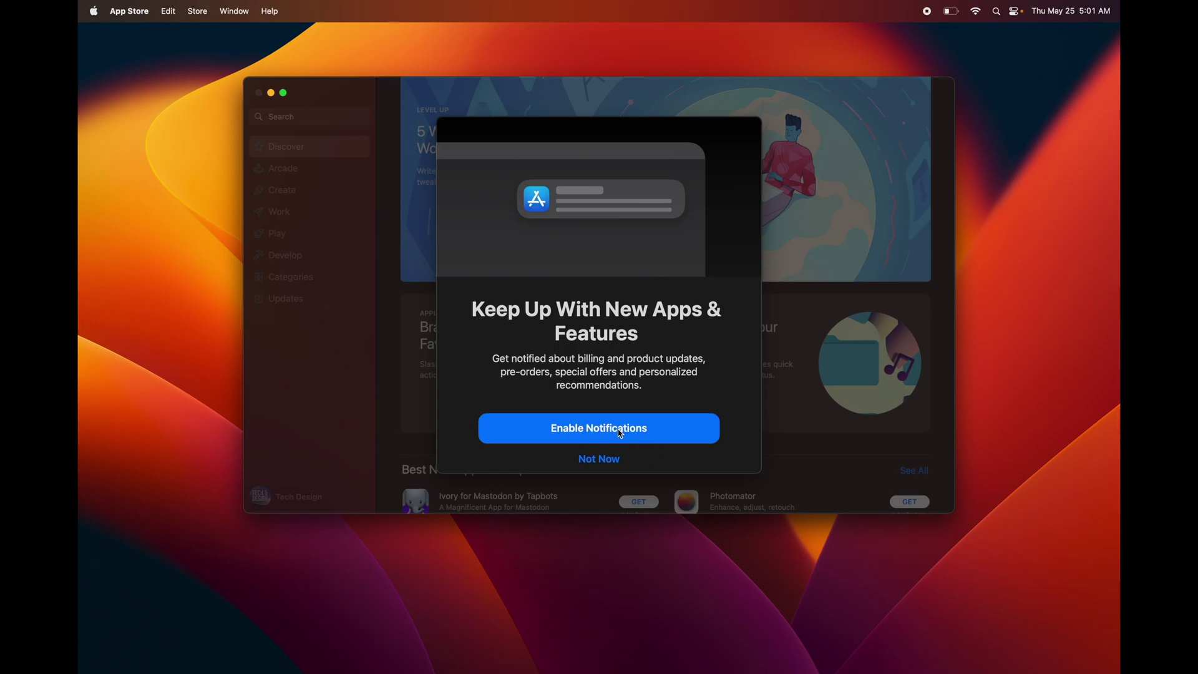
pyautogui.click(601, 460)
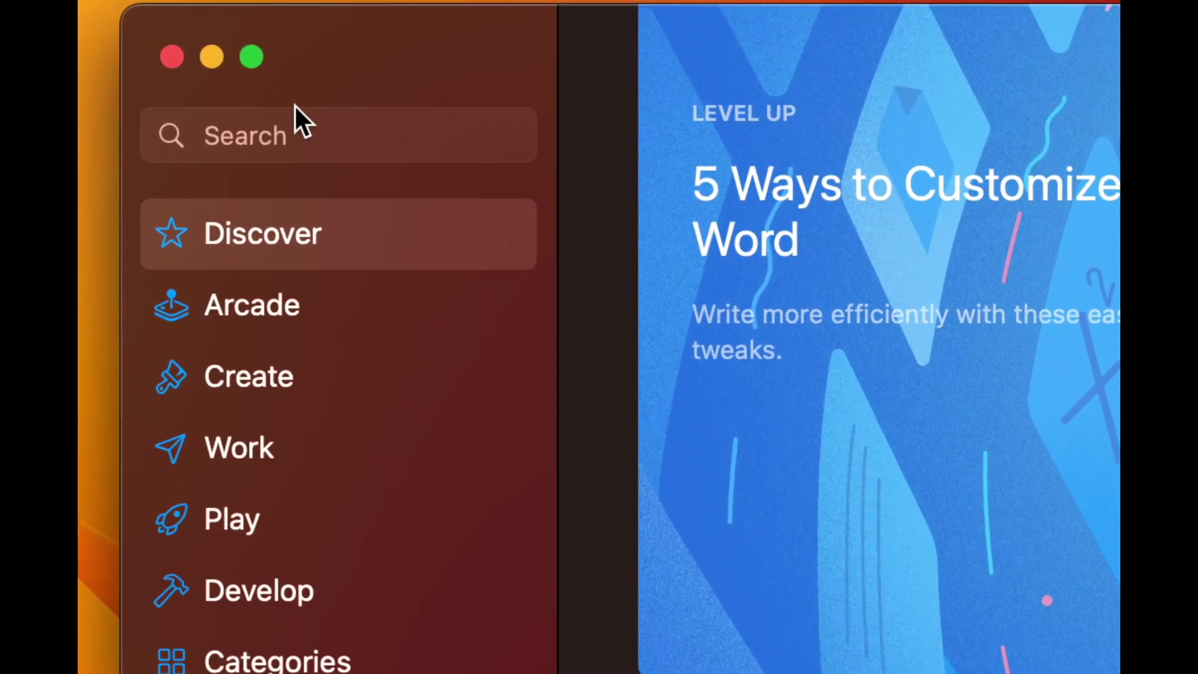
# Search the App Store for "final cut pro"
pyautogui.click(265, 128)
pyautogui.write('final')
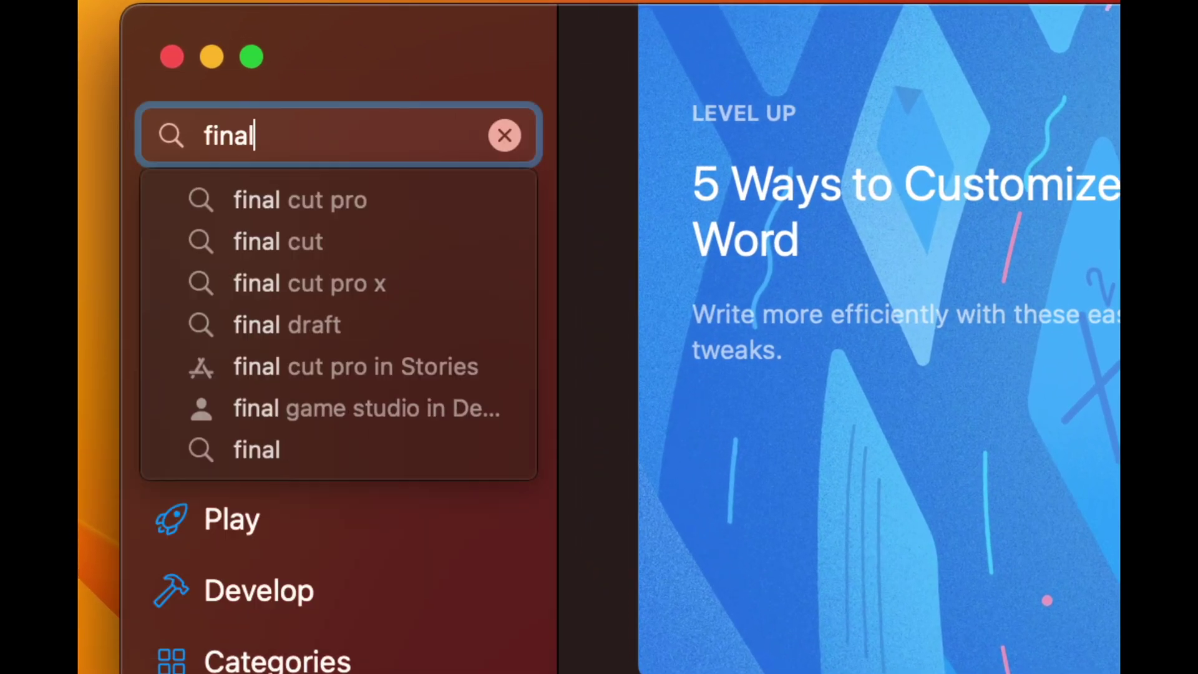
pyautogui.write(' cut pro')
pyautogui.press('Return')
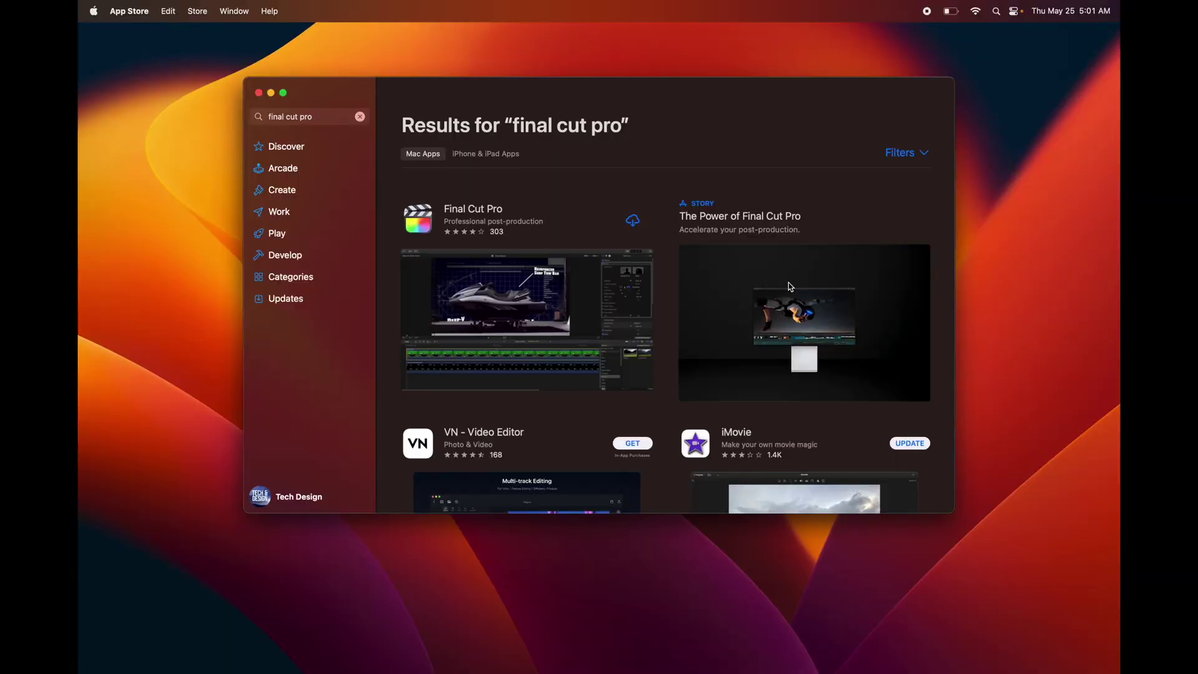
# Browse the search results and start downloading Final Cut Pro
pyautogui.scroll(-3, 789, 286)
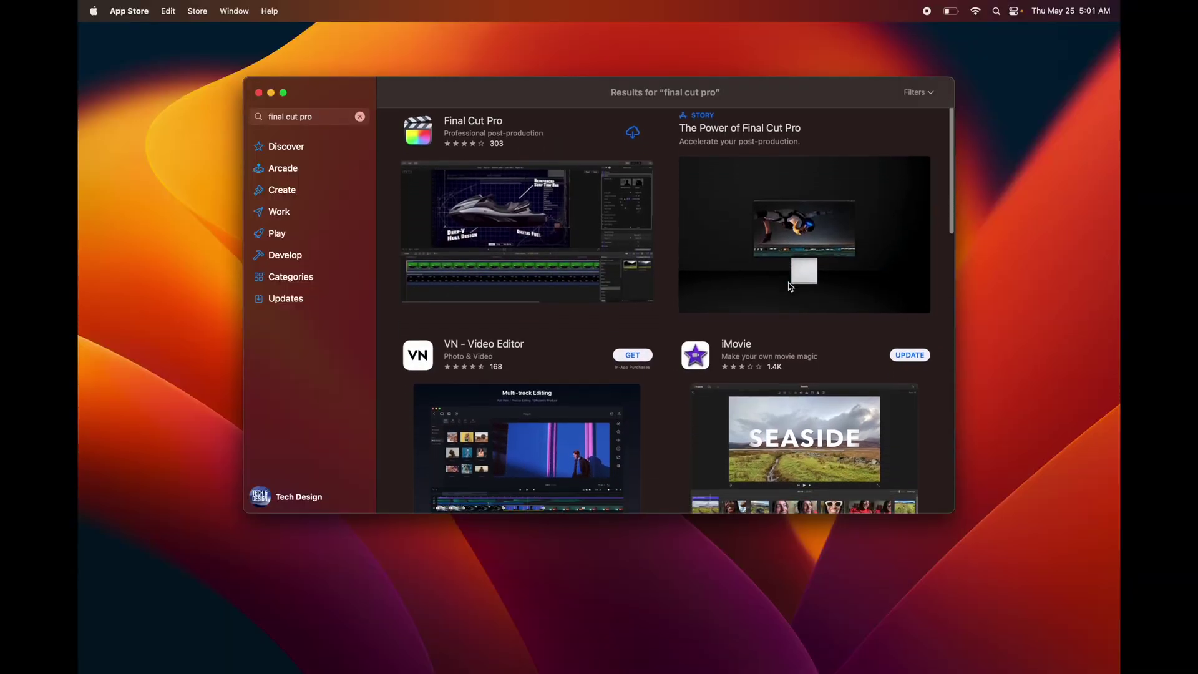
pyautogui.scroll(-10, 789, 287)
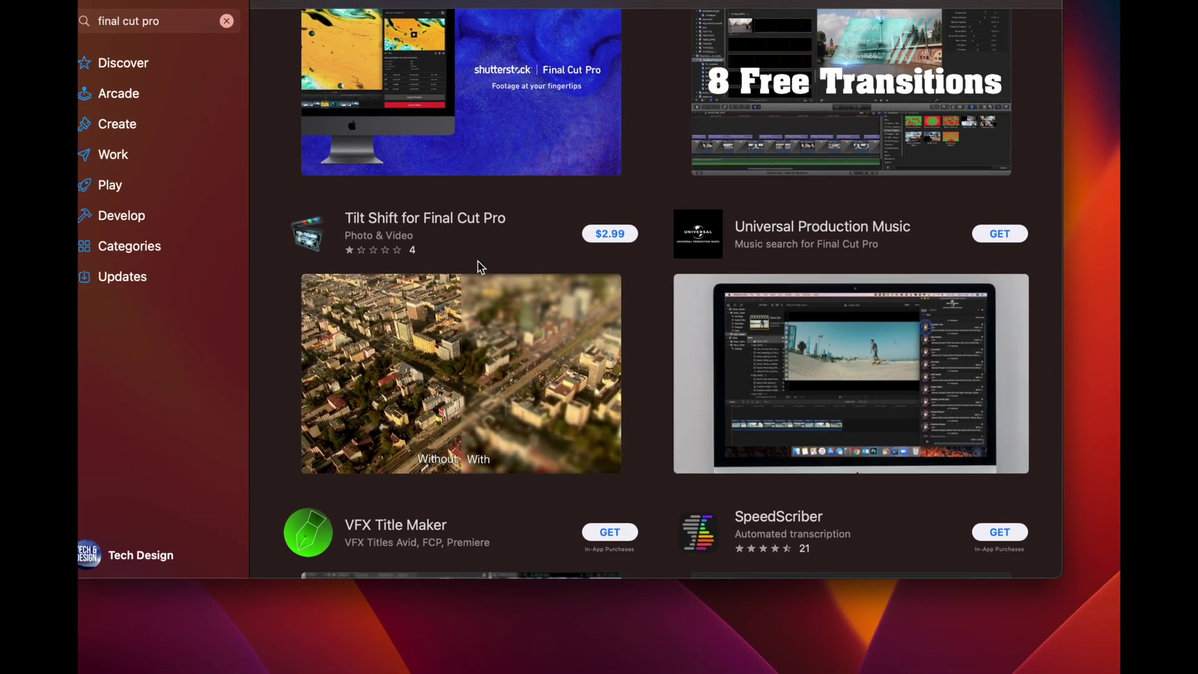
pyautogui.scroll(15, 567, 224)
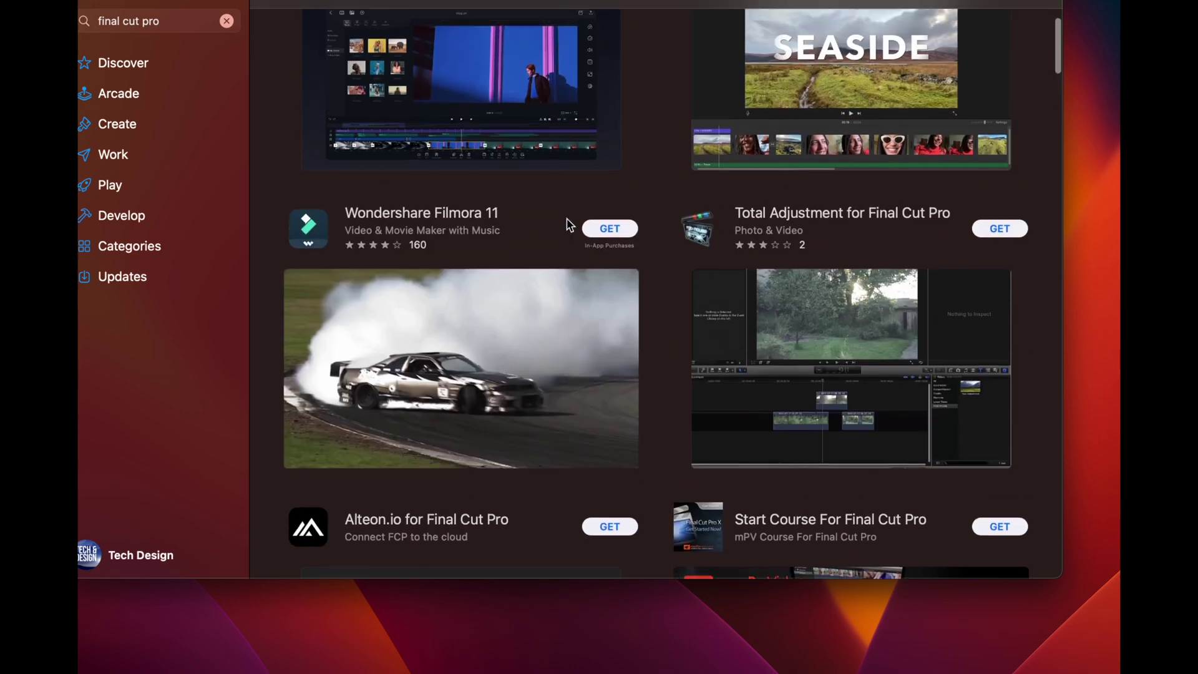
pyautogui.scroll(10, 570, 225)
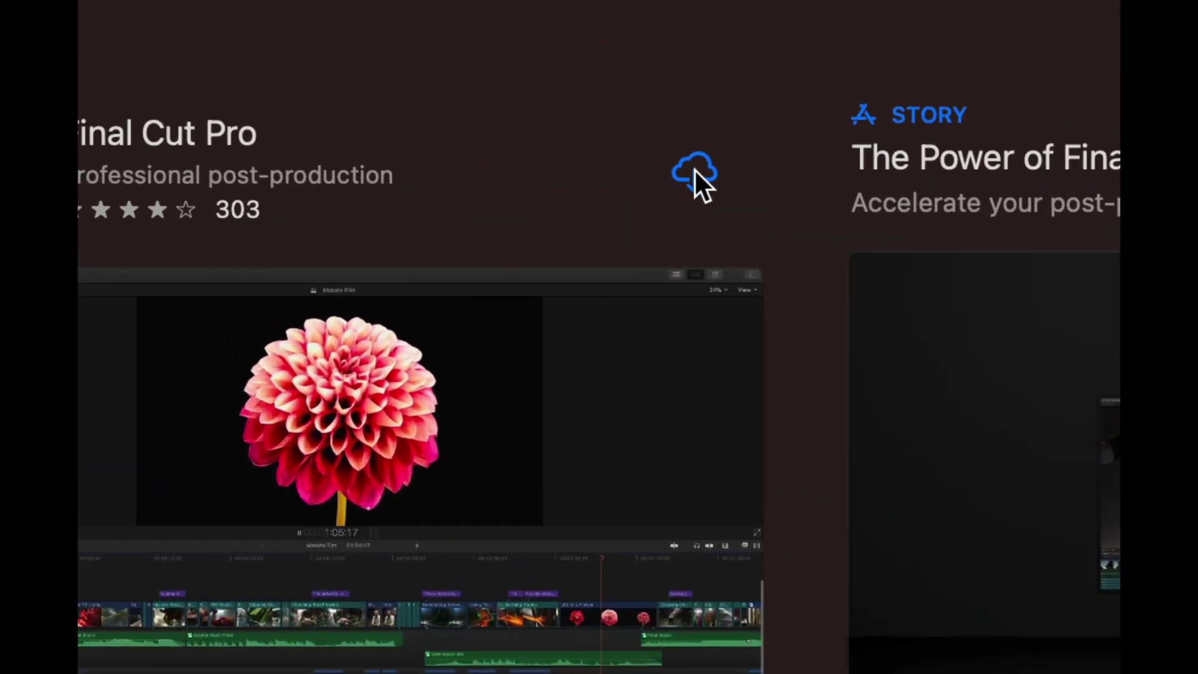
pyautogui.click(695, 171)
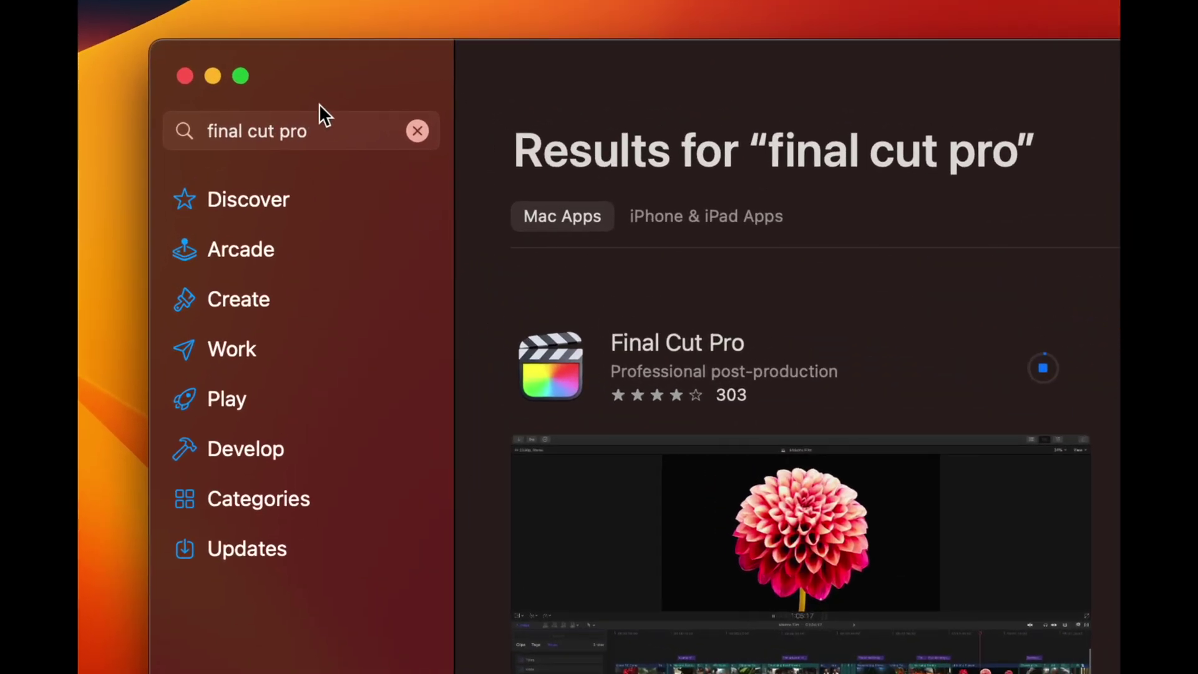
# Replace the App Store search with a search for "compressor"
pyautogui.click(416, 131)
pyautogui.write('comopre')
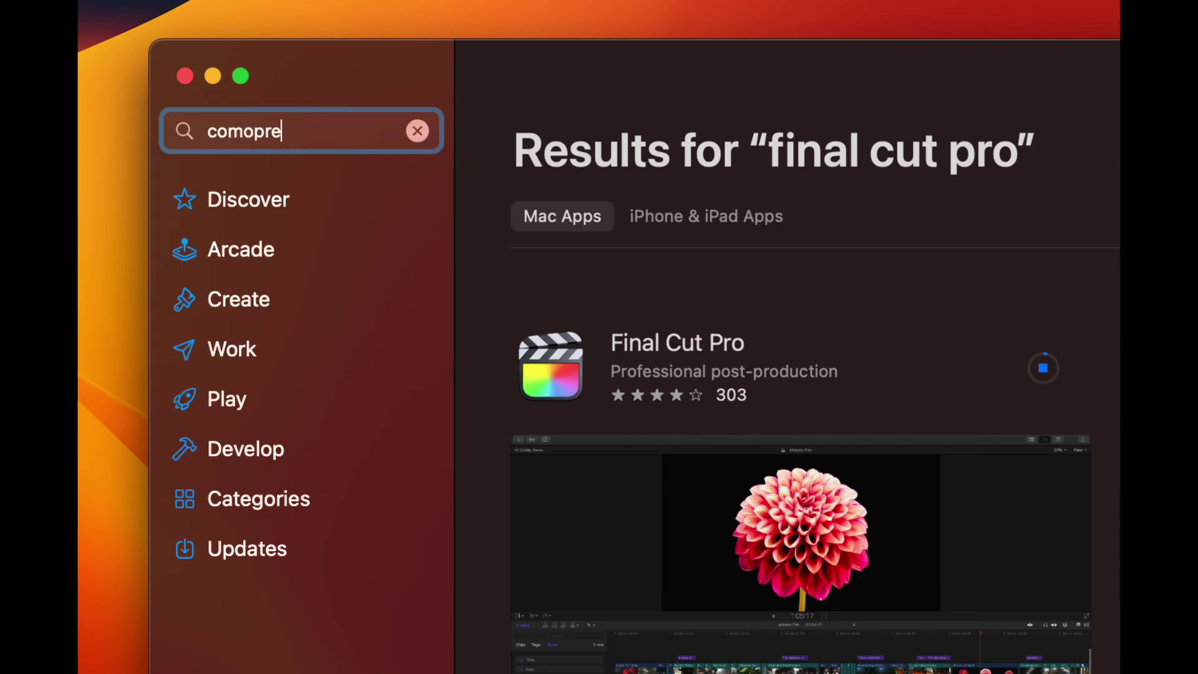
pyautogui.press('BackSpace')
pyautogui.click(399, 167)
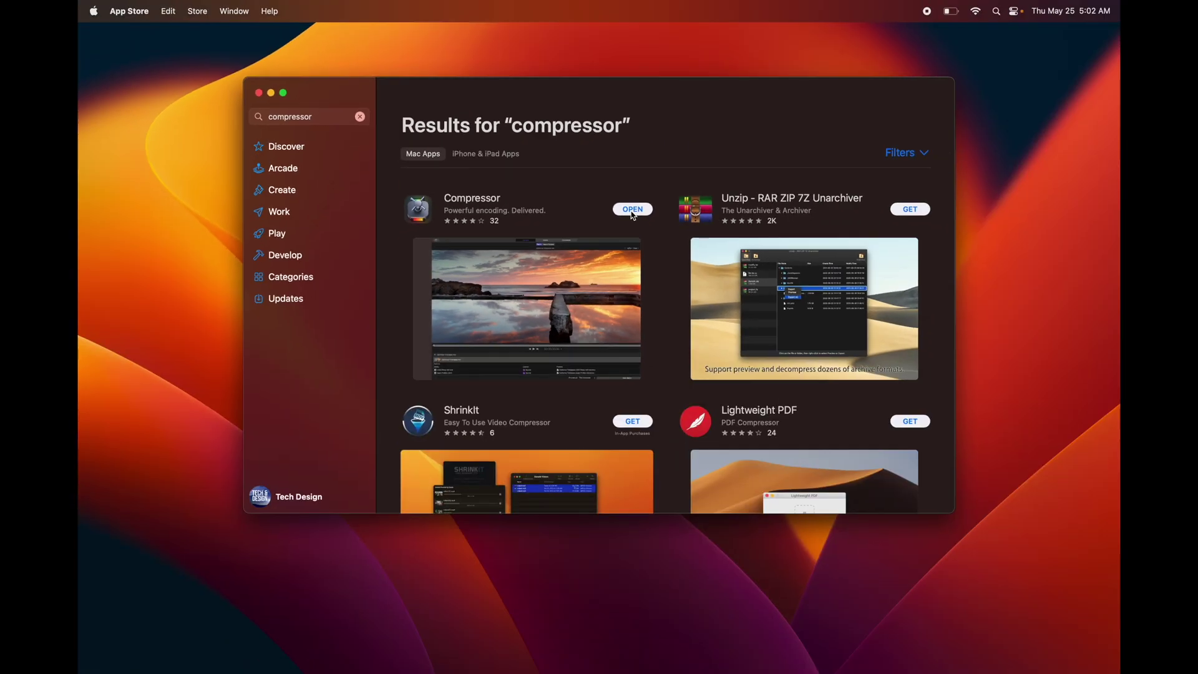
# Switch to Finder and open the Applications folder to check for Compressor and Final Cut Pro
pyautogui.moveTo(325, 668)
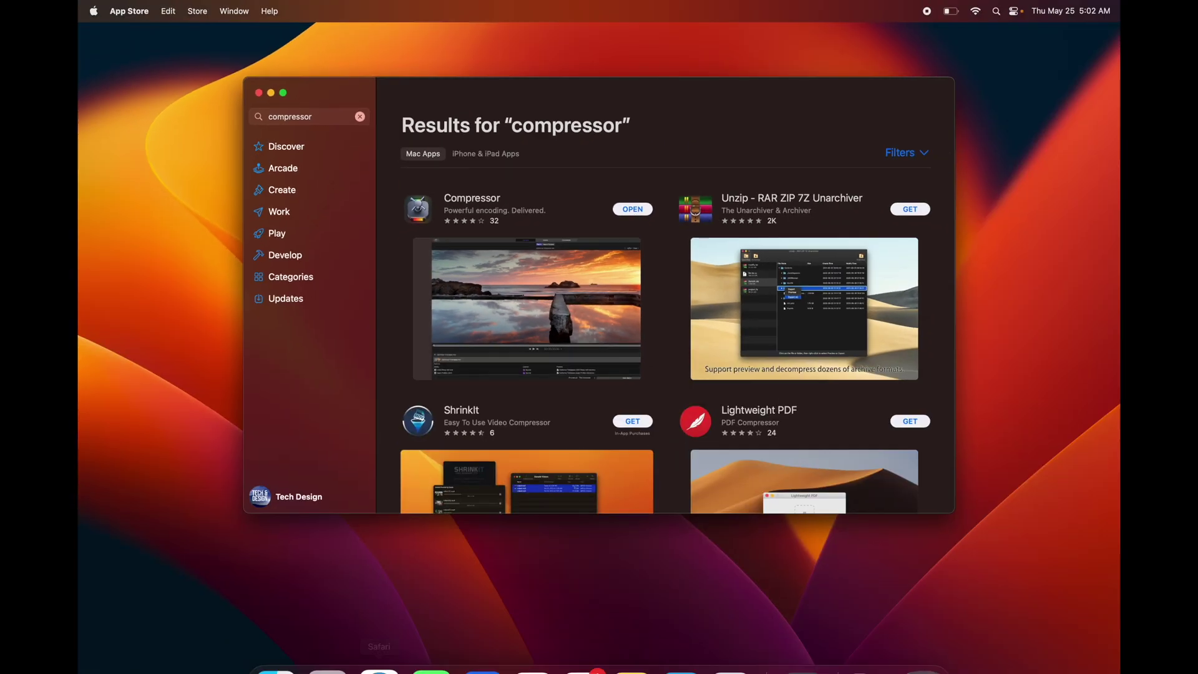
pyautogui.click(269, 636)
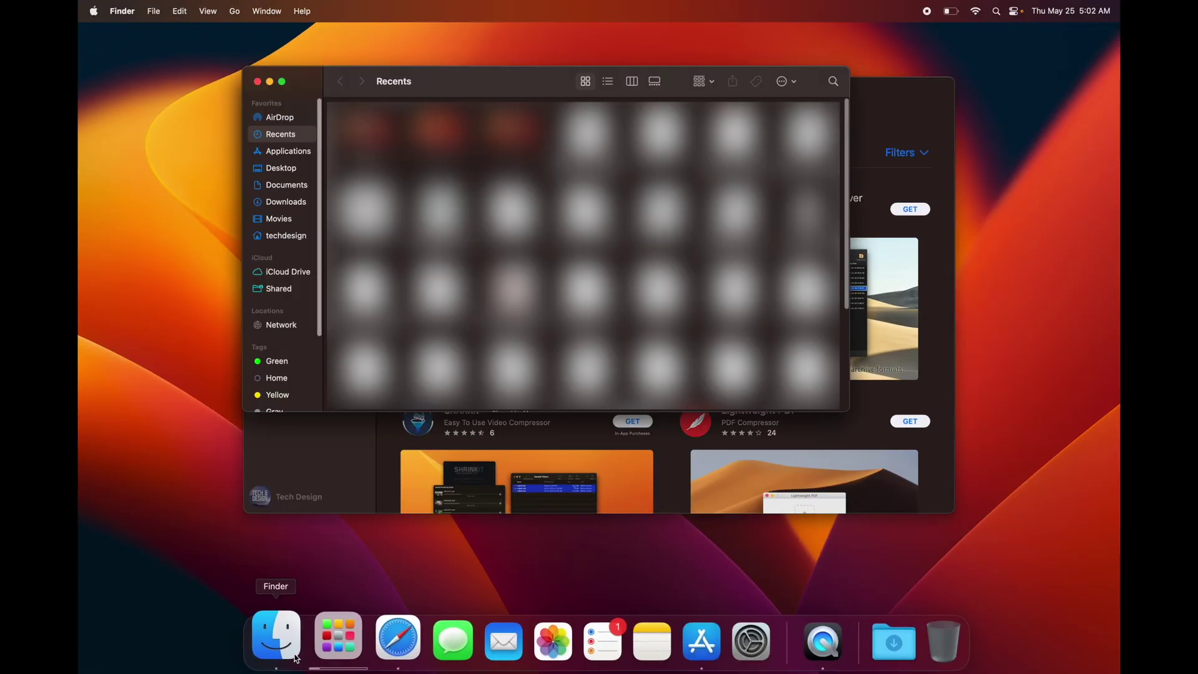
pyautogui.click(288, 169)
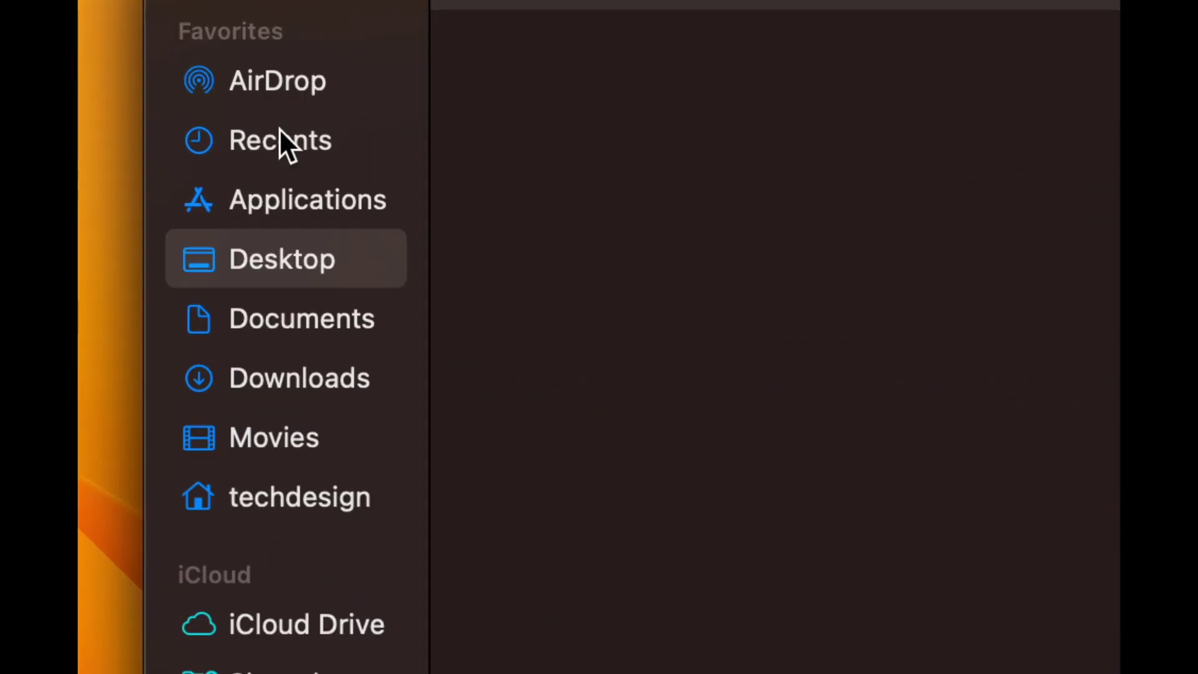
pyautogui.click(253, 222)
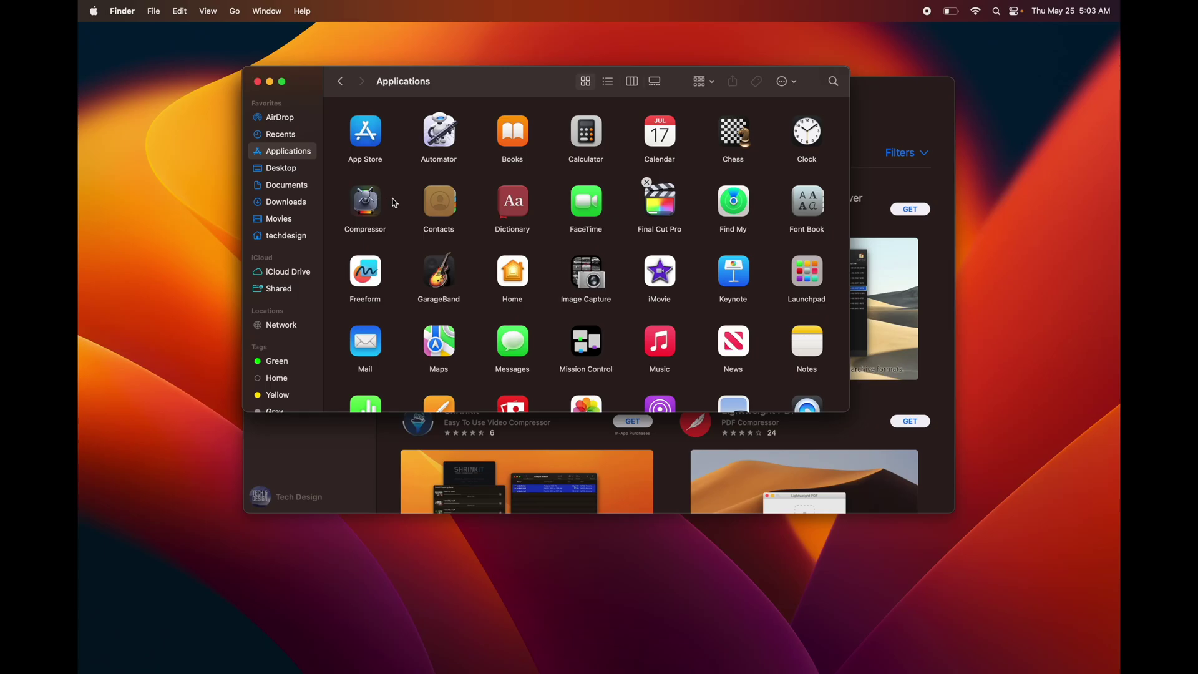
pyautogui.moveTo(384, 666)
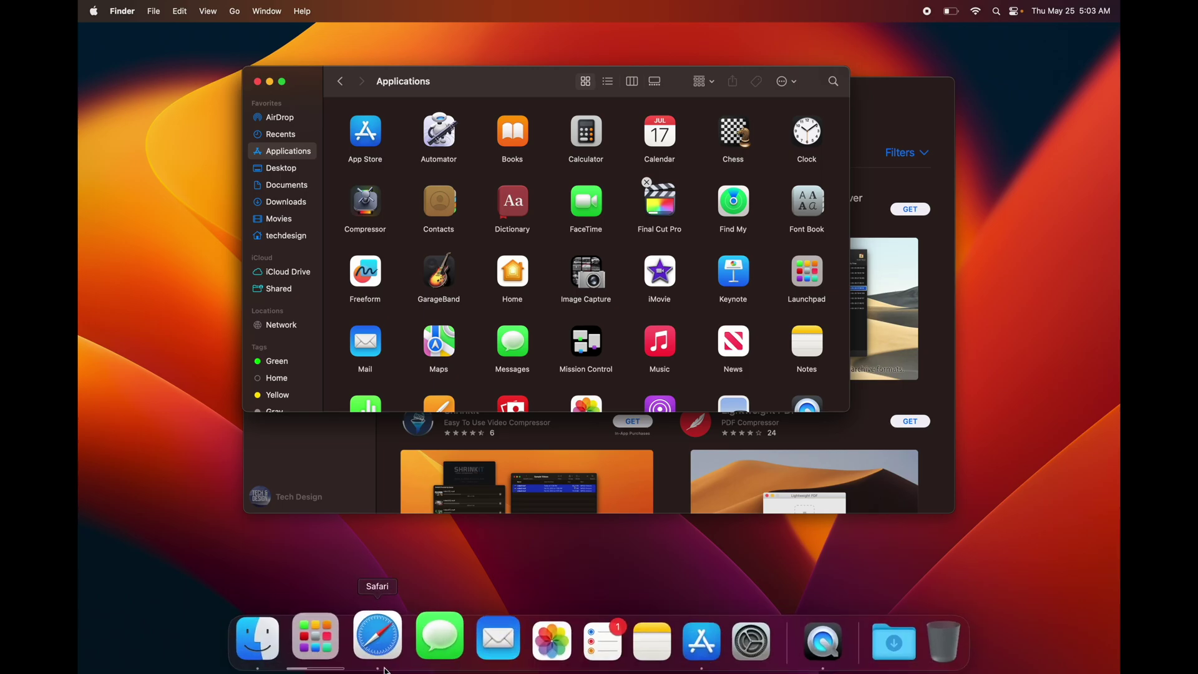